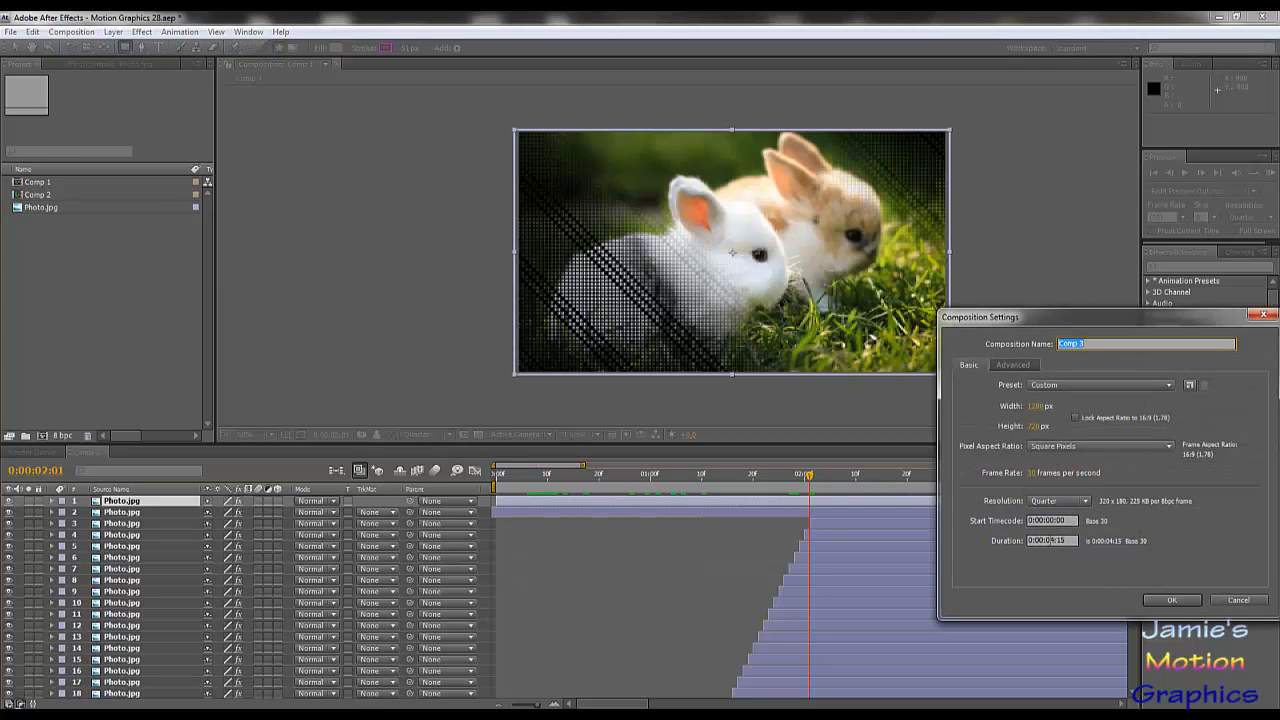
- Create a new composition with a 30-second duration and add Photo.jpg to it as a layer
{"action": "left_click_drag", "start_coordinate": [1047, 540], "coordinate": [1108, 546]}
{"action": "type", "text": "30"}
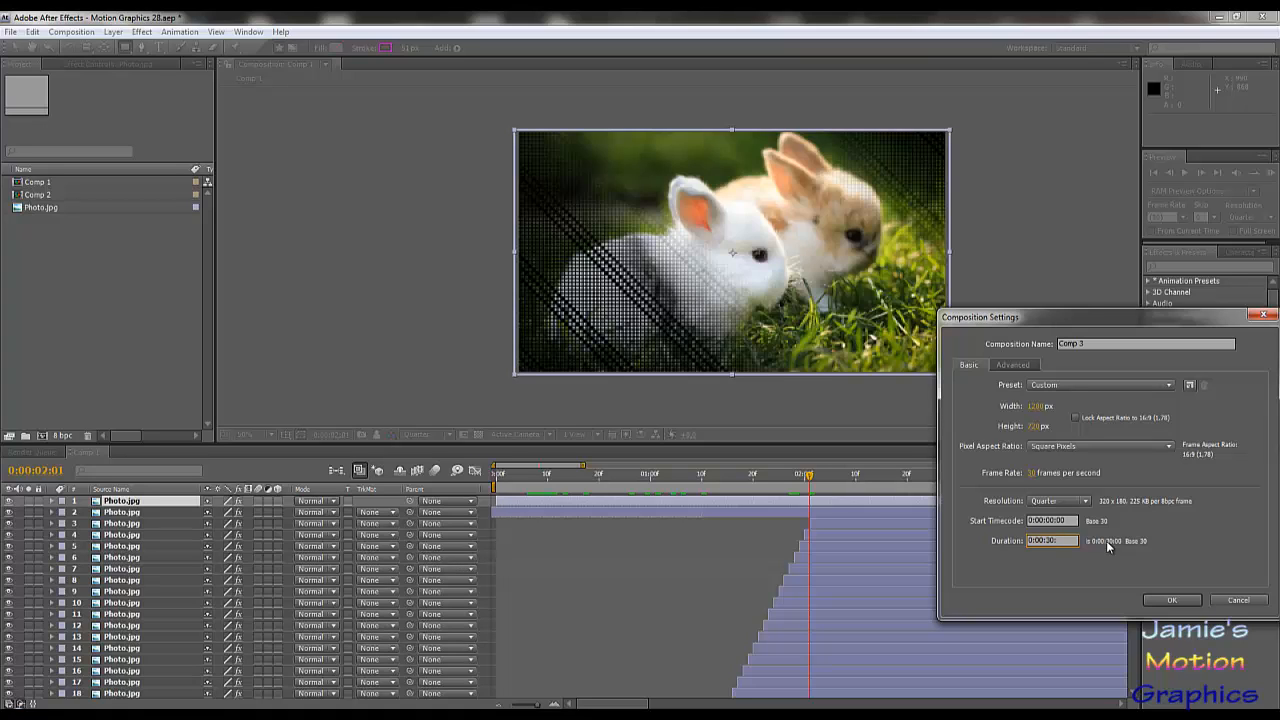
{"action": "key", "text": "Return"}
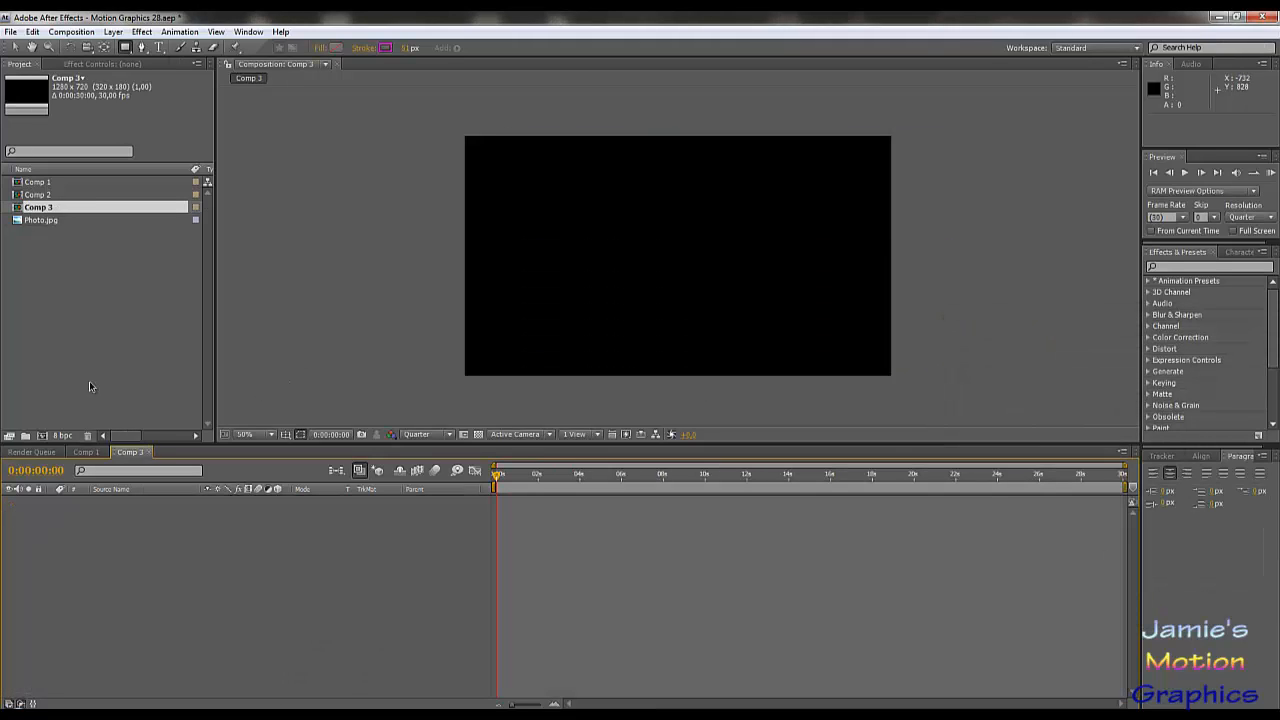
{"action": "left_click", "coordinate": [45, 222]}
{"action": "left_click_drag", "start_coordinate": [45, 222], "coordinate": [128, 510]}
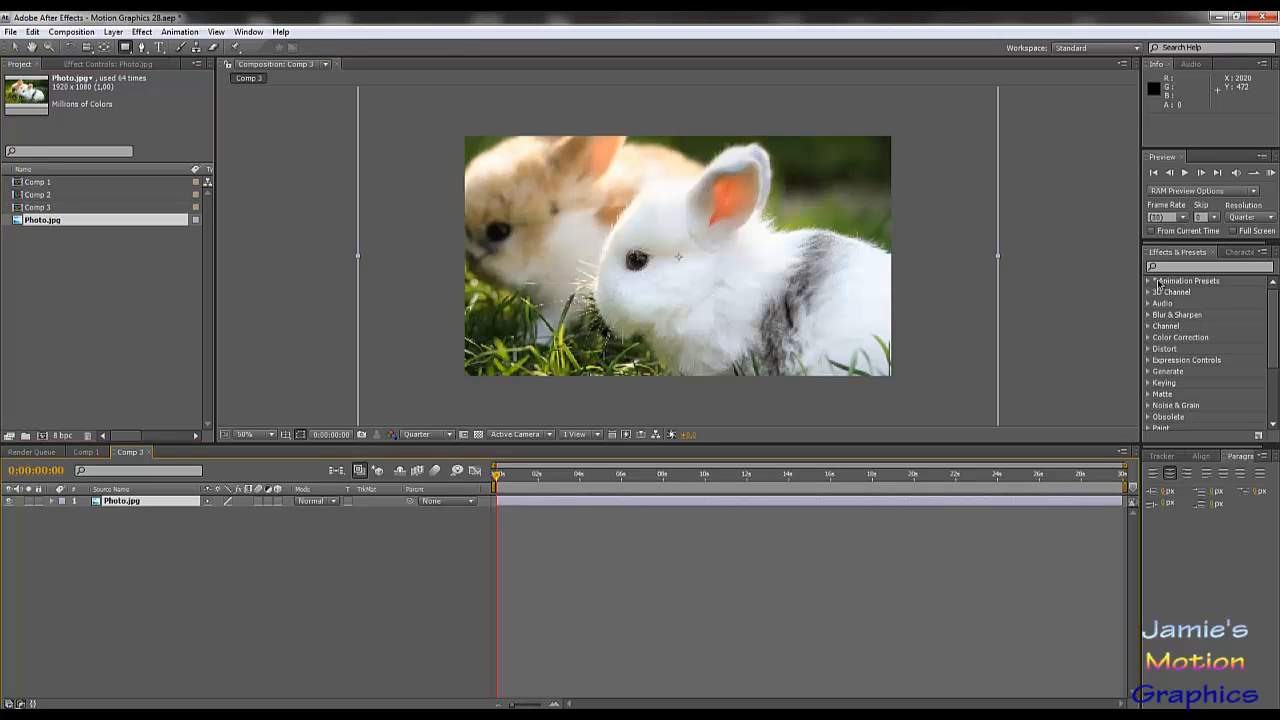
- Find the CC Ball Action effect by searching for "ball" and apply it to the Photo.jpg layer
{"action": "left_click", "coordinate": [1200, 266]}
{"action": "type", "text": "balls"}
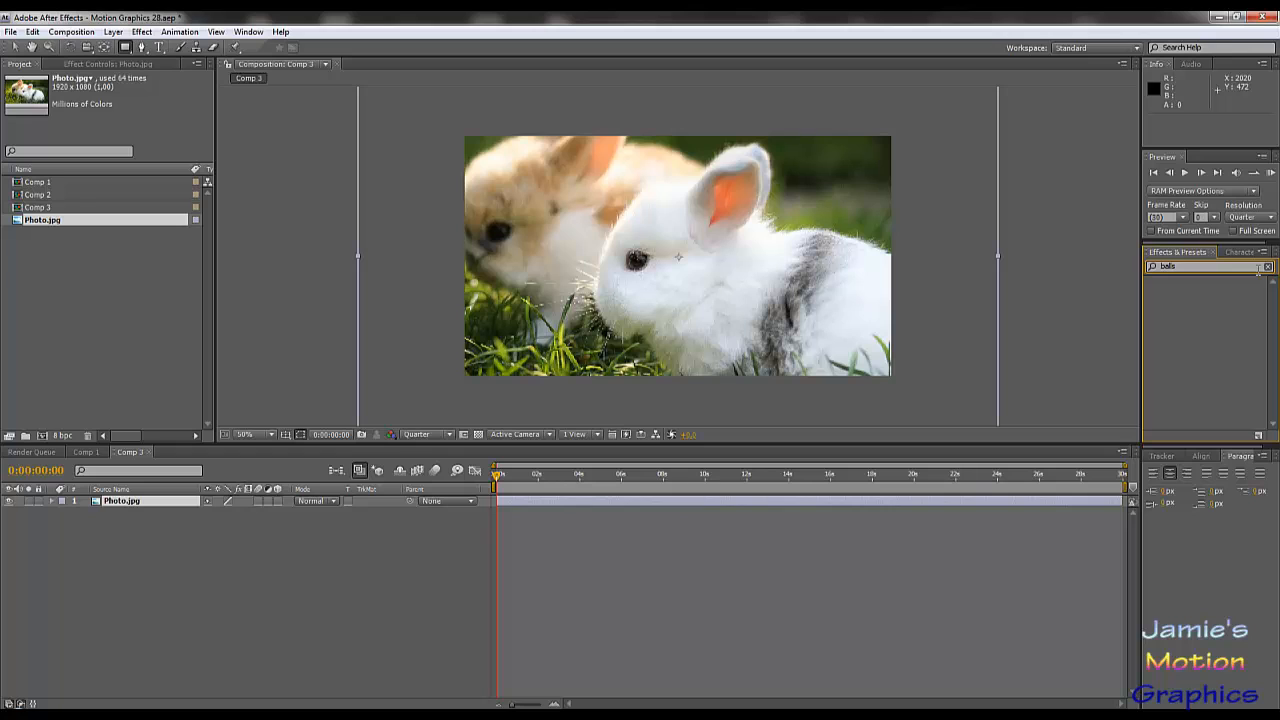
{"action": "key", "text": "BackSpace"}
{"action": "type", "text": "l"}
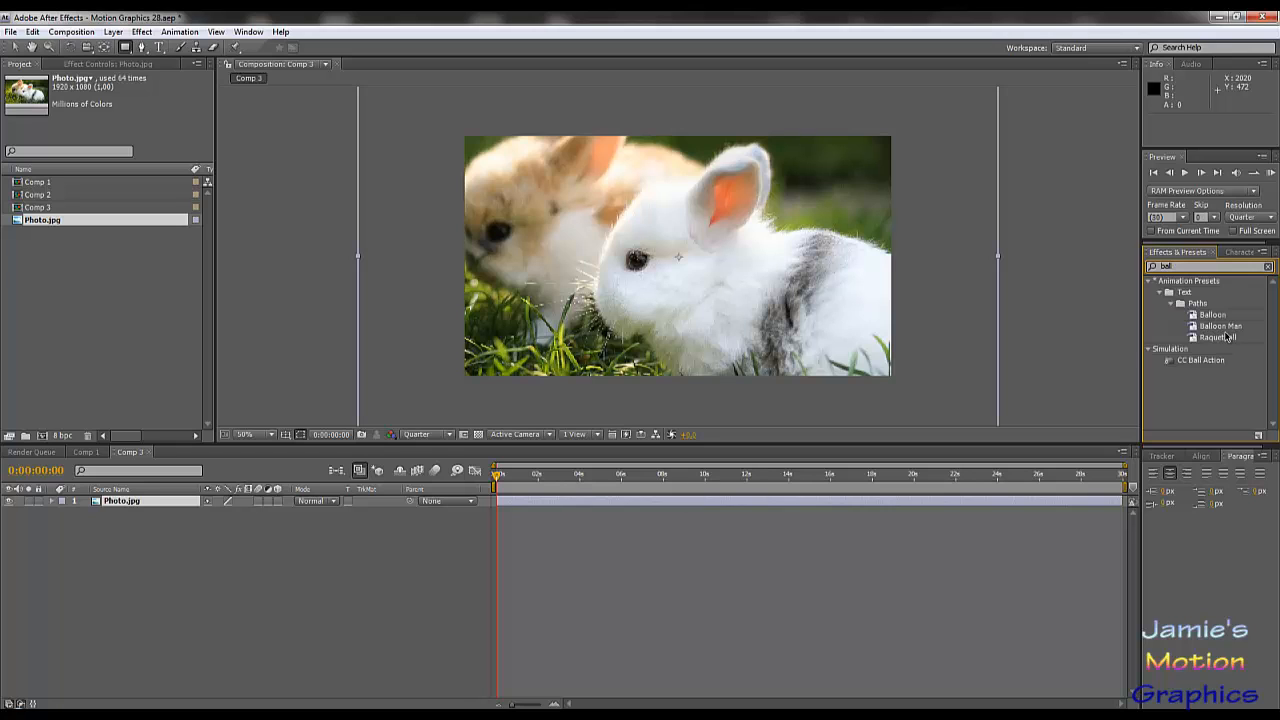
{"action": "left_click_drag", "start_coordinate": [1202, 362], "coordinate": [125, 505]}
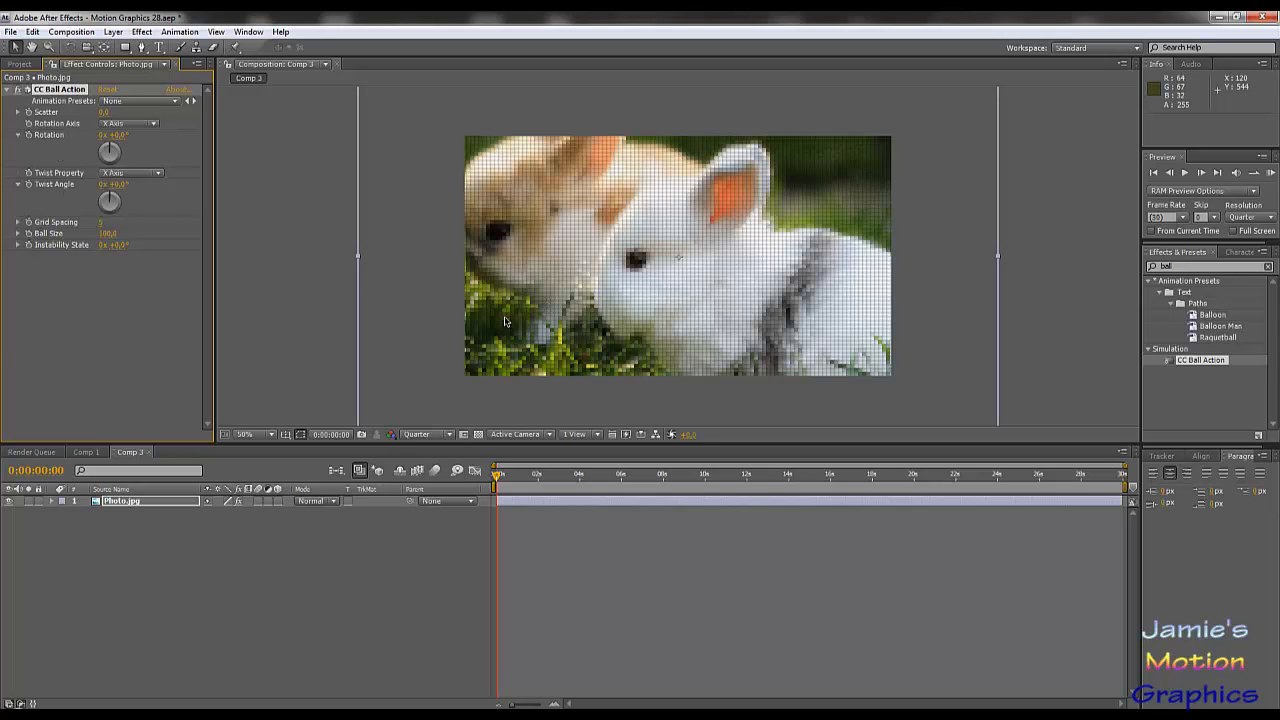
- Set the Photo.jpg layer's scale to 68% so the whole picture fits the composition frame
{"action": "key", "text": "comma"}
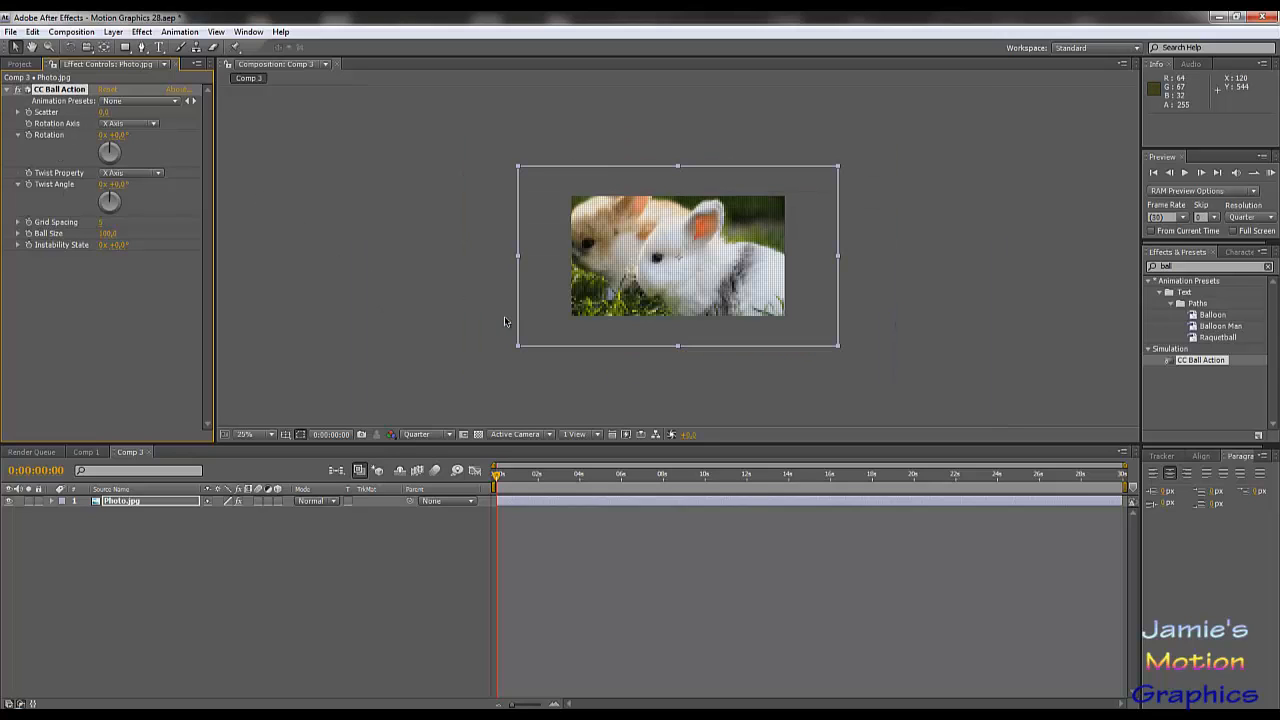
{"action": "left_click", "coordinate": [139, 510]}
{"action": "key", "text": "s"}
{"action": "left_click", "coordinate": [227, 512]}
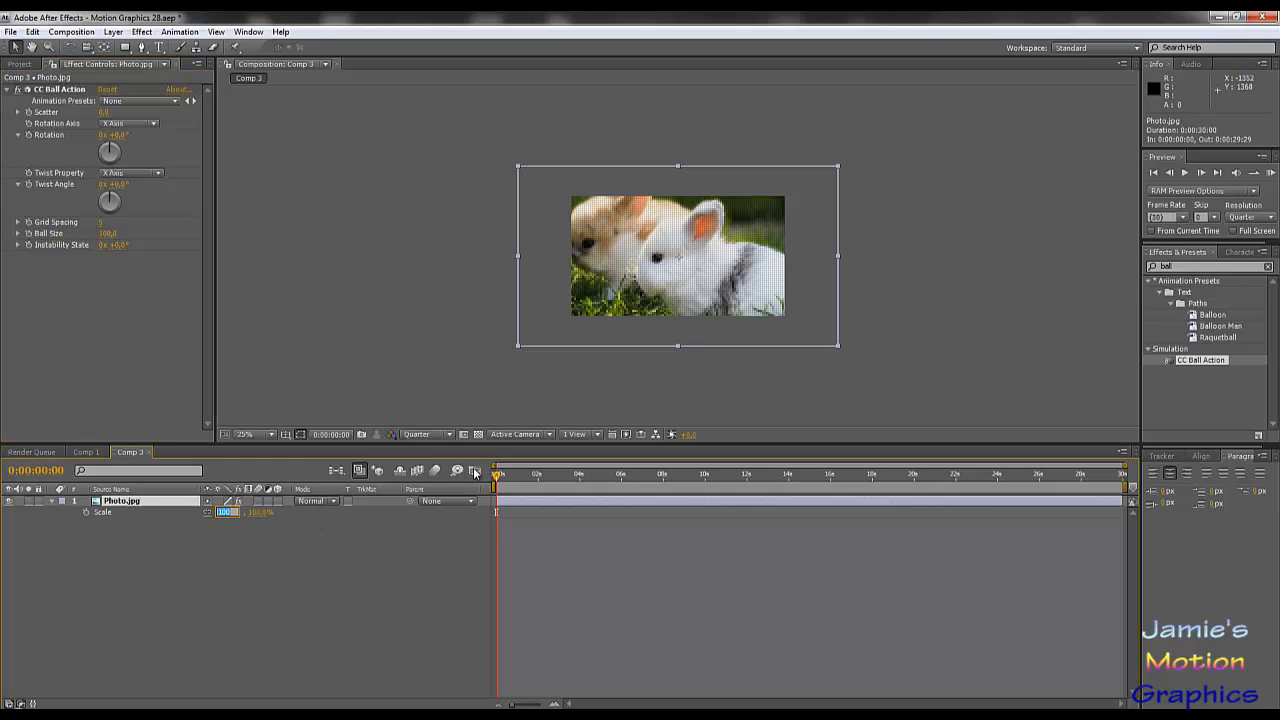
{"action": "type", "text": "68"}
{"action": "key", "text": "Return"}
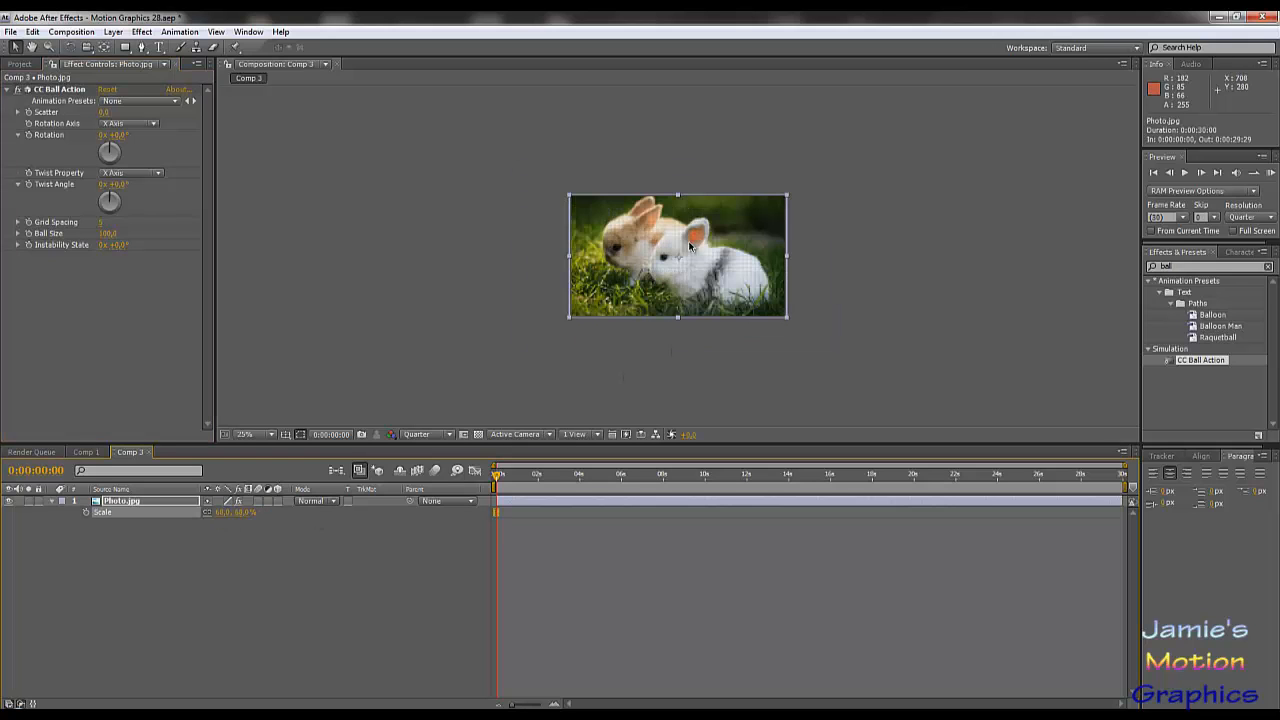
- Inspect the ball grid up close and set the composition preview resolution to Full
{"action": "scroll", "coordinate": [688, 244], "scroll_direction": "up", "scroll_amount": 3}
{"action": "scroll", "coordinate": [685, 248], "scroll_direction": "down", "scroll_amount": 1}
{"action": "scroll", "coordinate": [646, 316], "scroll_direction": "up", "scroll_amount": 1}
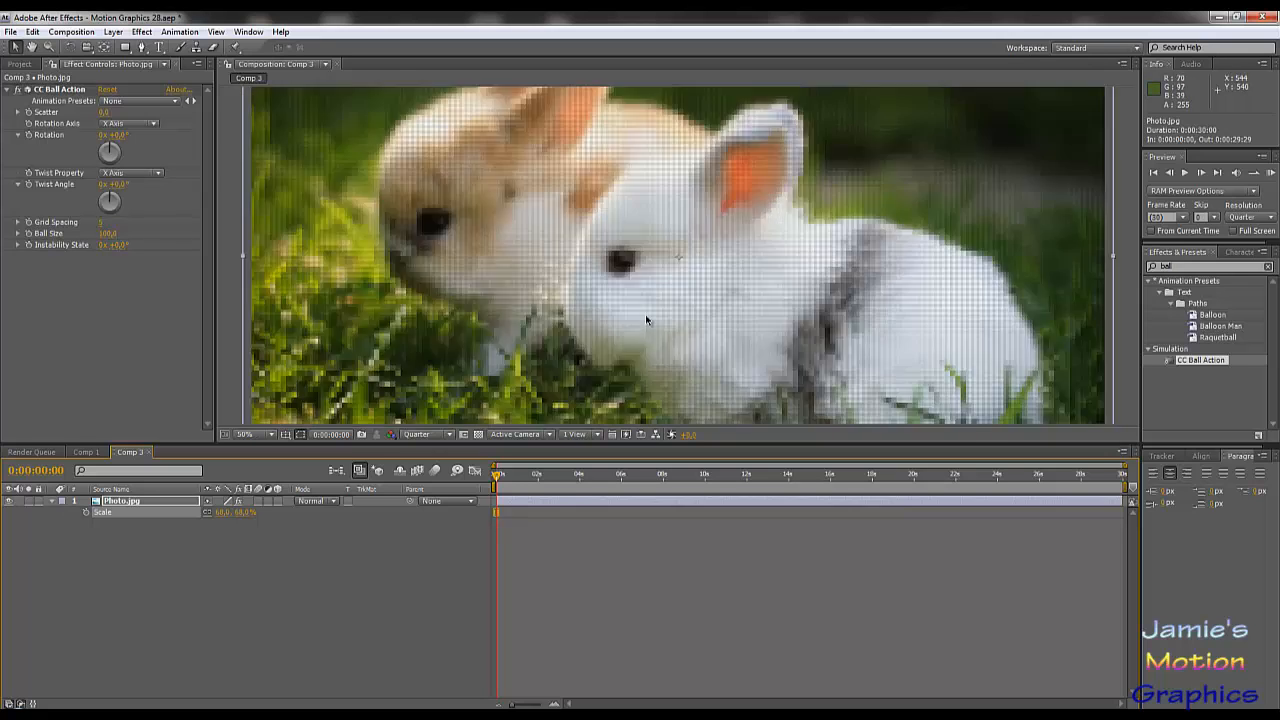
{"action": "scroll", "coordinate": [645, 314], "scroll_direction": "up", "scroll_amount": 4}
{"action": "scroll", "coordinate": [646, 316], "scroll_direction": "down", "scroll_amount": 2}
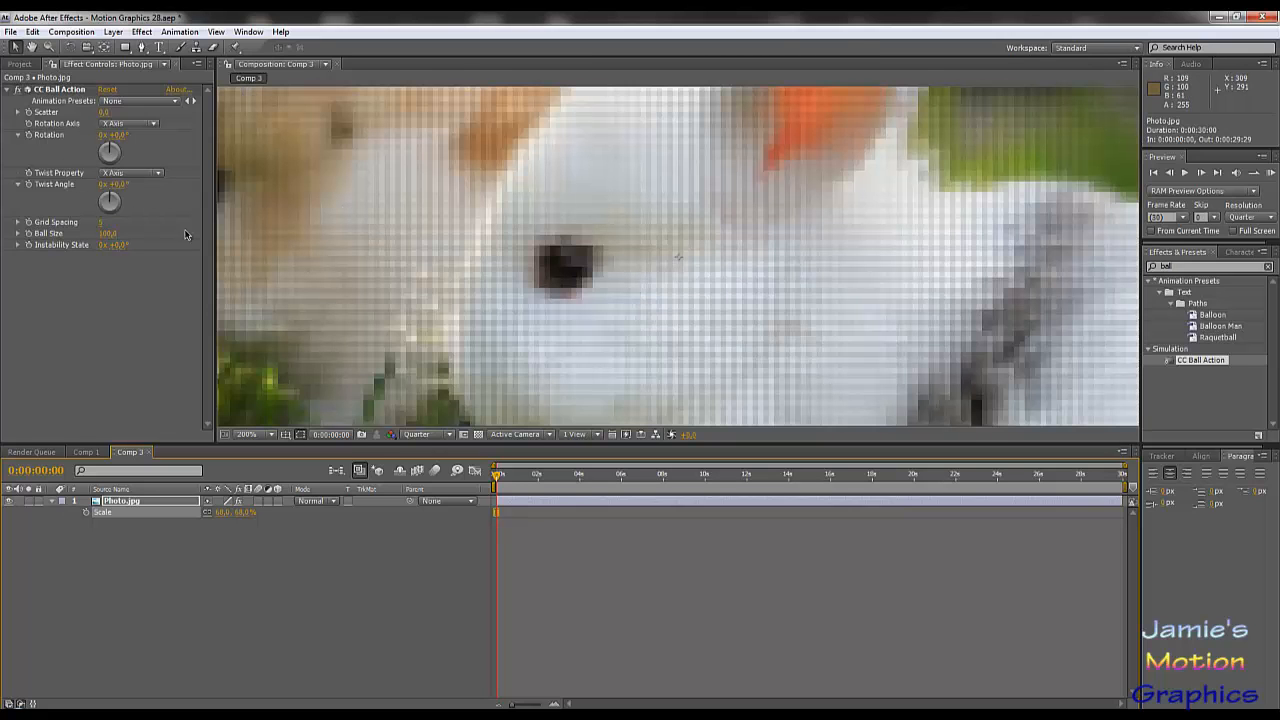
{"action": "scroll", "coordinate": [735, 282], "scroll_direction": "up", "scroll_amount": 3}
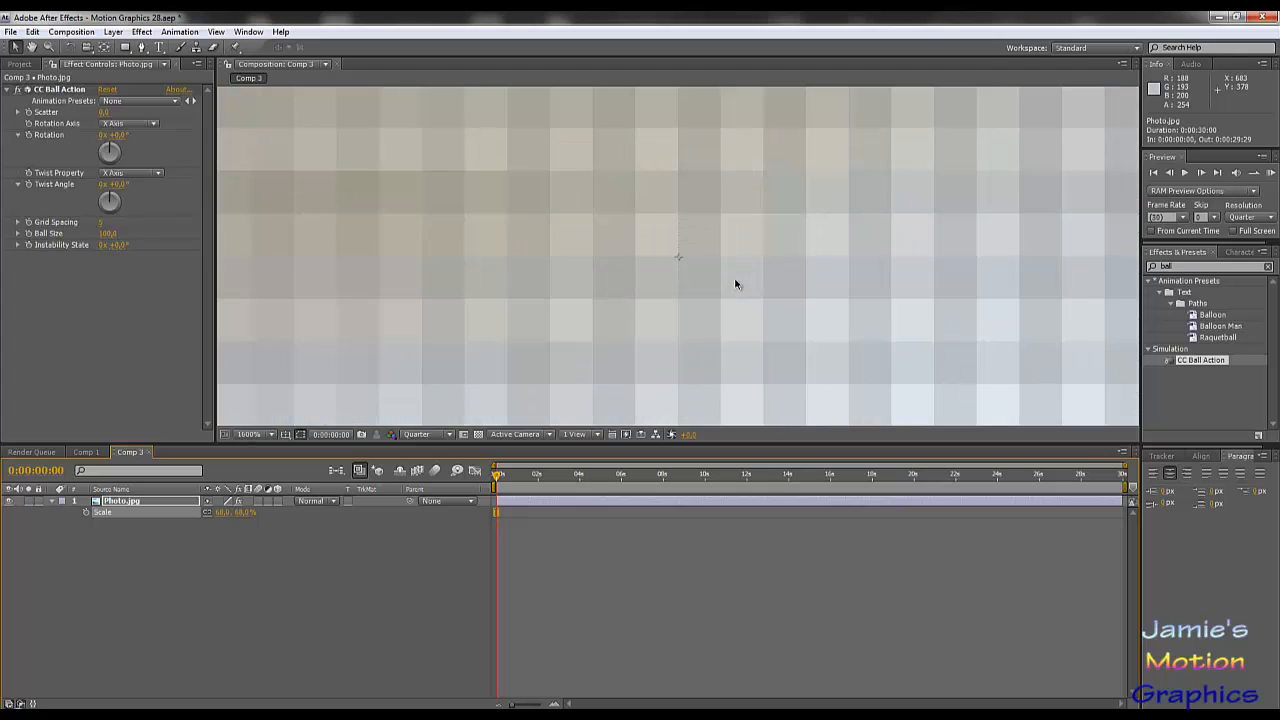
{"action": "scroll", "coordinate": [735, 284], "scroll_direction": "down", "scroll_amount": 2}
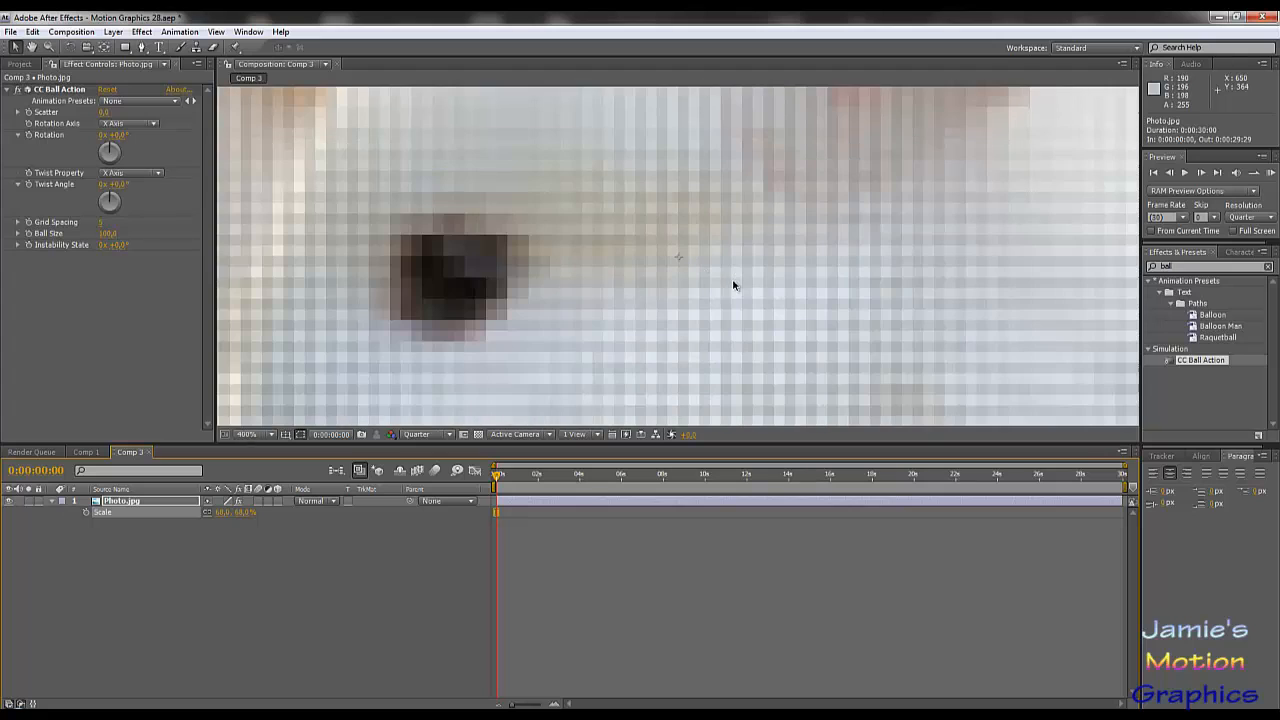
{"action": "left_click", "coordinate": [421, 436]}
{"action": "left_click", "coordinate": [447, 477]}
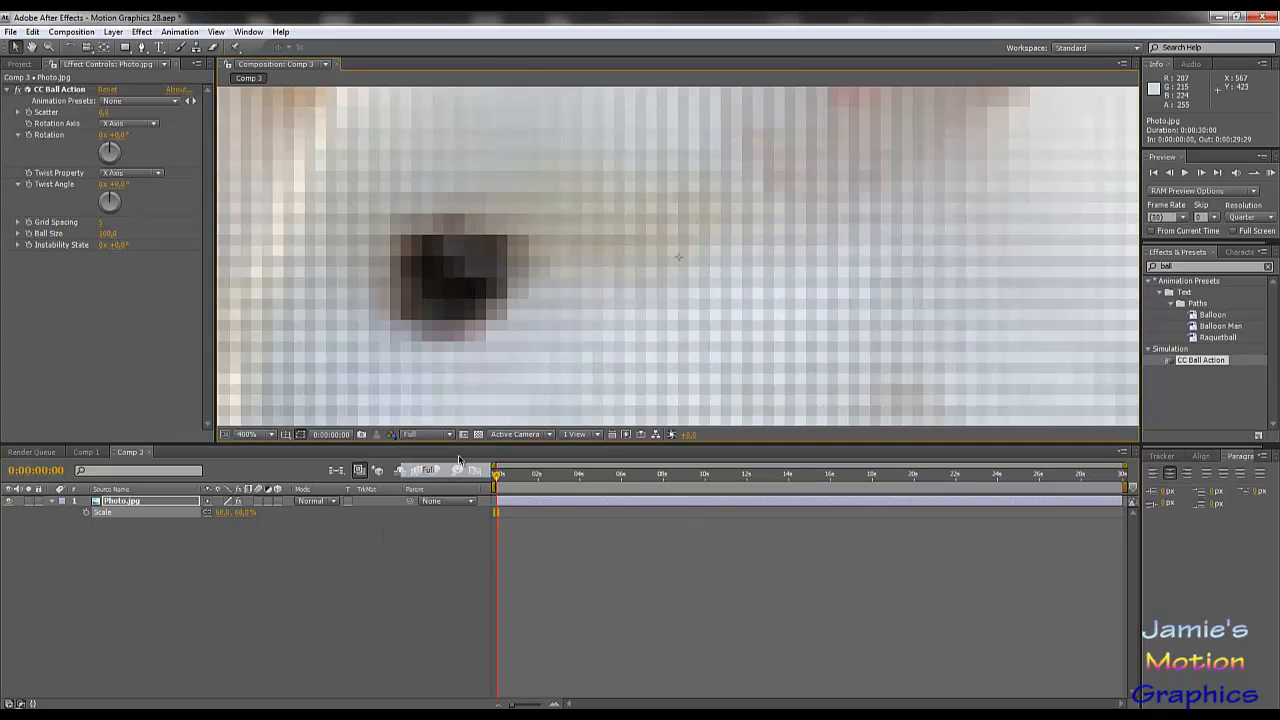
- Set the Ball Size of CC Ball Action on the photo layer to 50
{"action": "scroll", "coordinate": [734, 322], "scroll_direction": "up", "scroll_amount": 1}
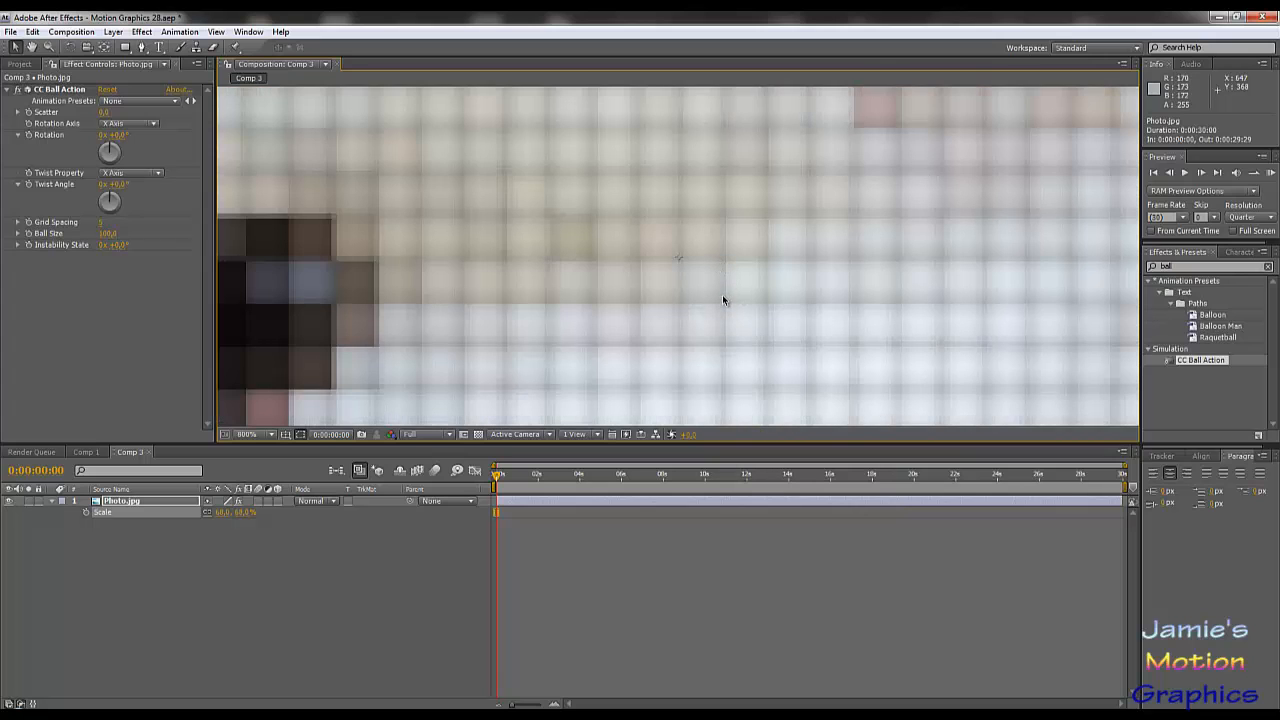
{"action": "scroll", "coordinate": [696, 268], "scroll_direction": "down", "scroll_amount": 5}
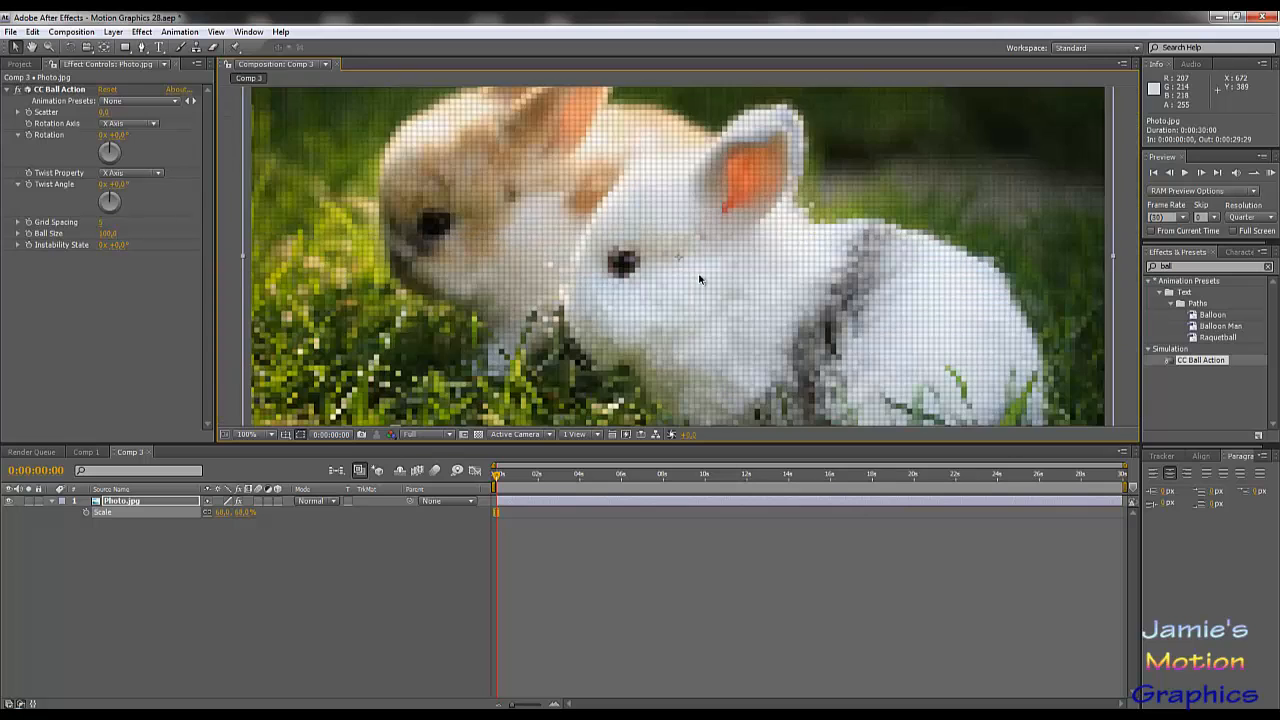
{"action": "scroll", "coordinate": [700, 277], "scroll_direction": "up", "scroll_amount": 4}
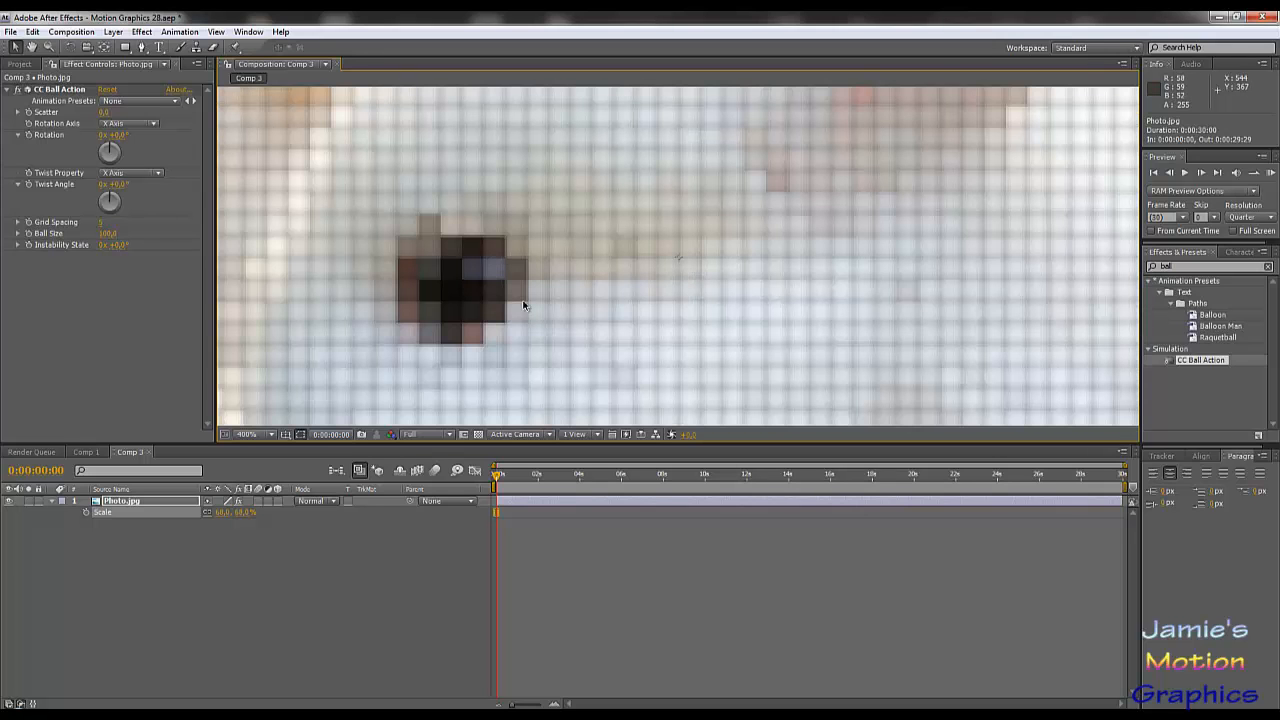
{"action": "left_click", "coordinate": [107, 233]}
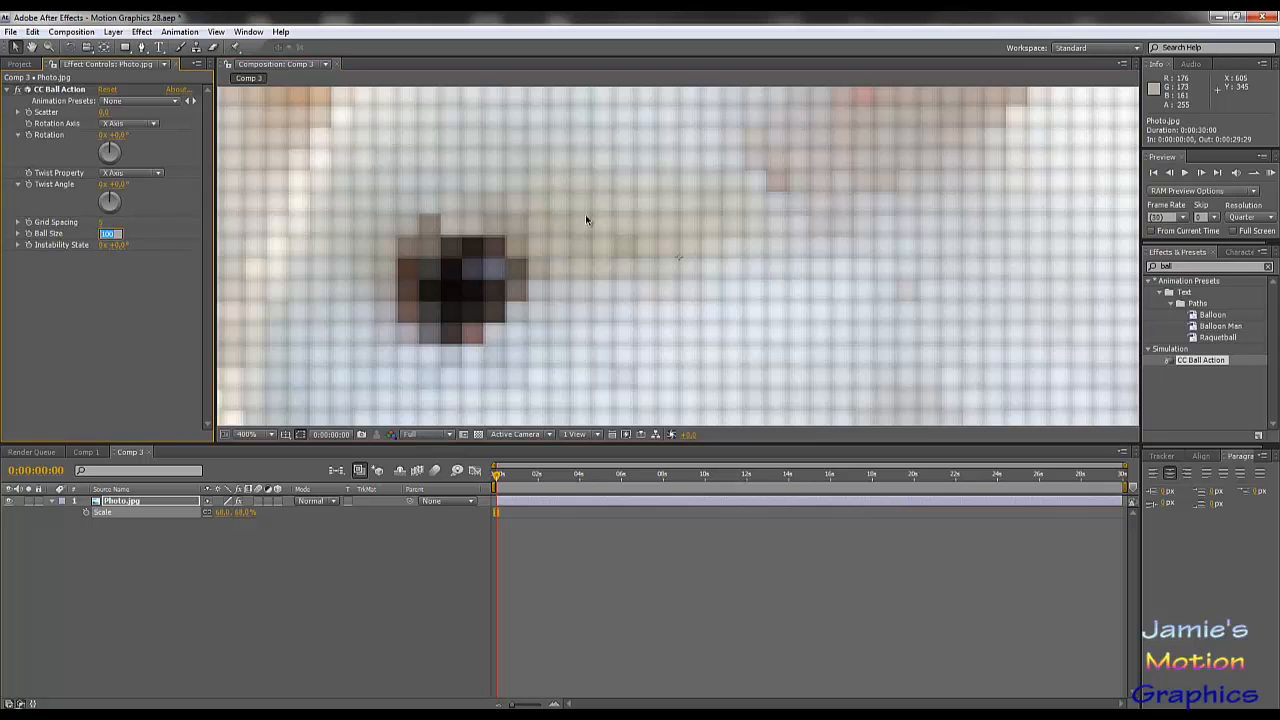
{"action": "type", "text": "50"}
{"action": "key", "text": "Return"}
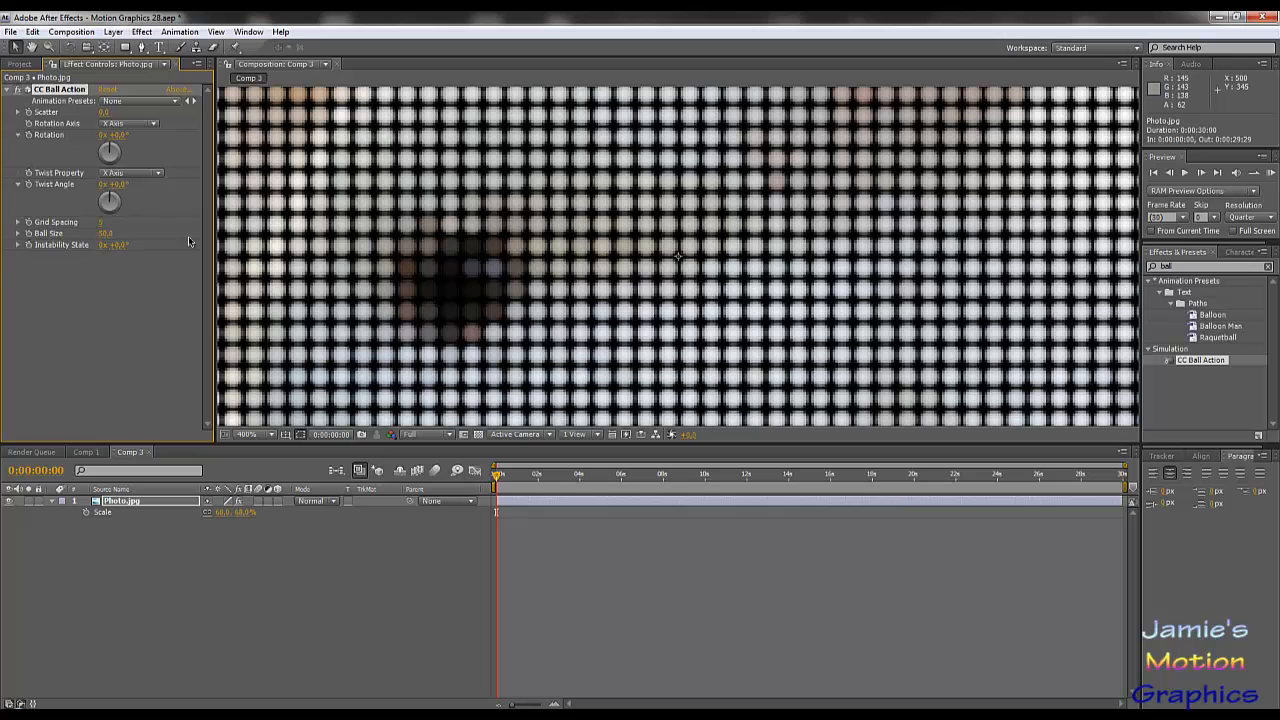
- Try a larger Ball Size for CC Ball Action and return it to 50
{"action": "left_click", "coordinate": [105, 233]}
{"action": "key", "text": "Return"}
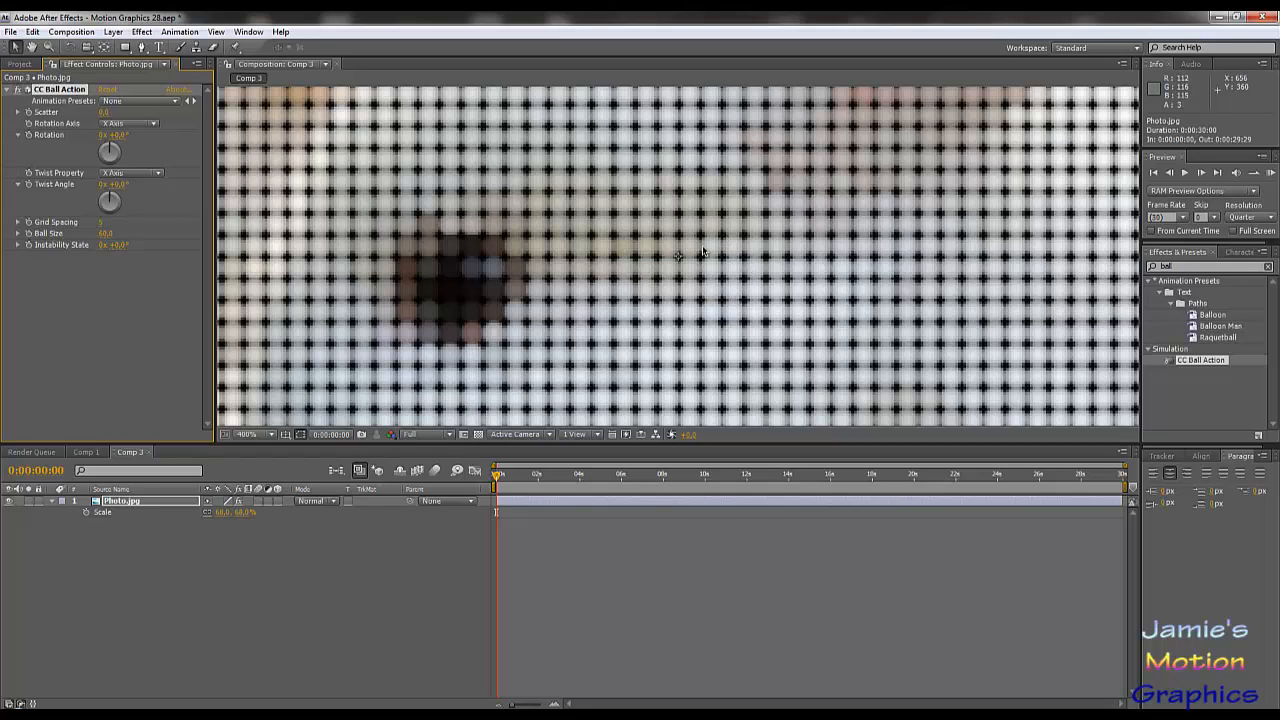
{"action": "left_click", "coordinate": [138, 232]}
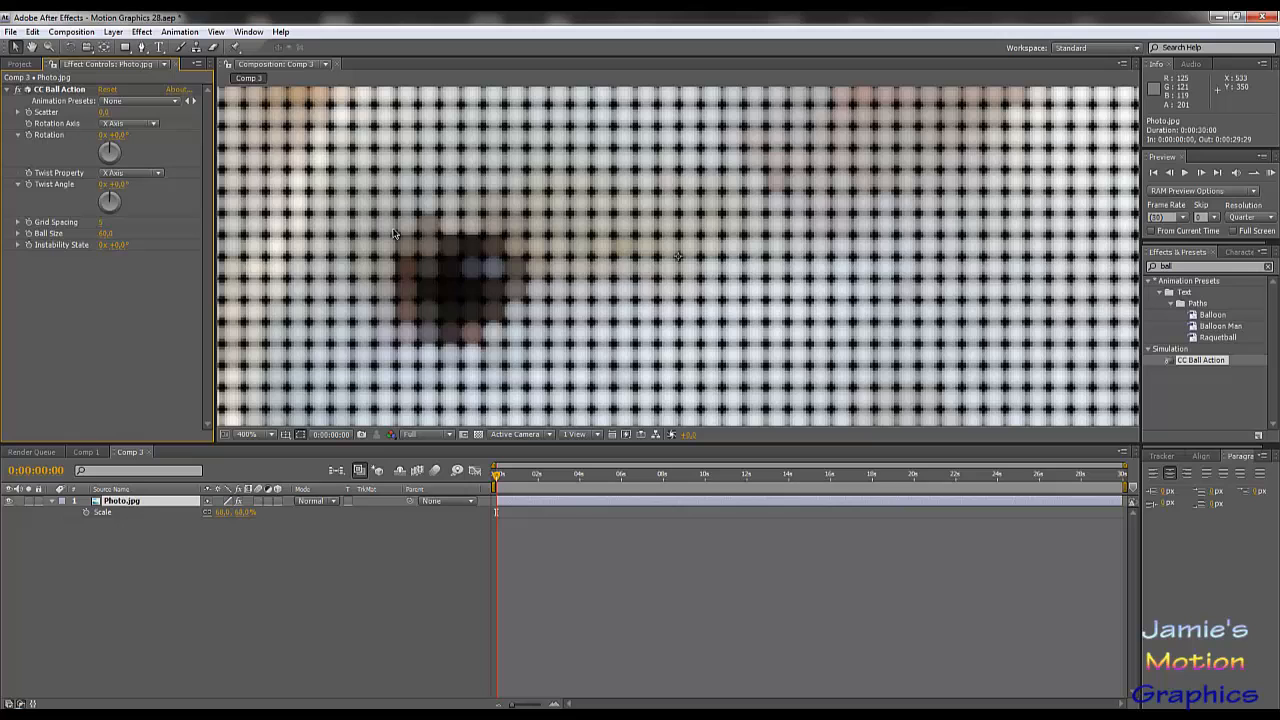
{"action": "left_click", "coordinate": [105, 233]}
{"action": "type", "text": "50"}
{"action": "key", "text": "Return"}
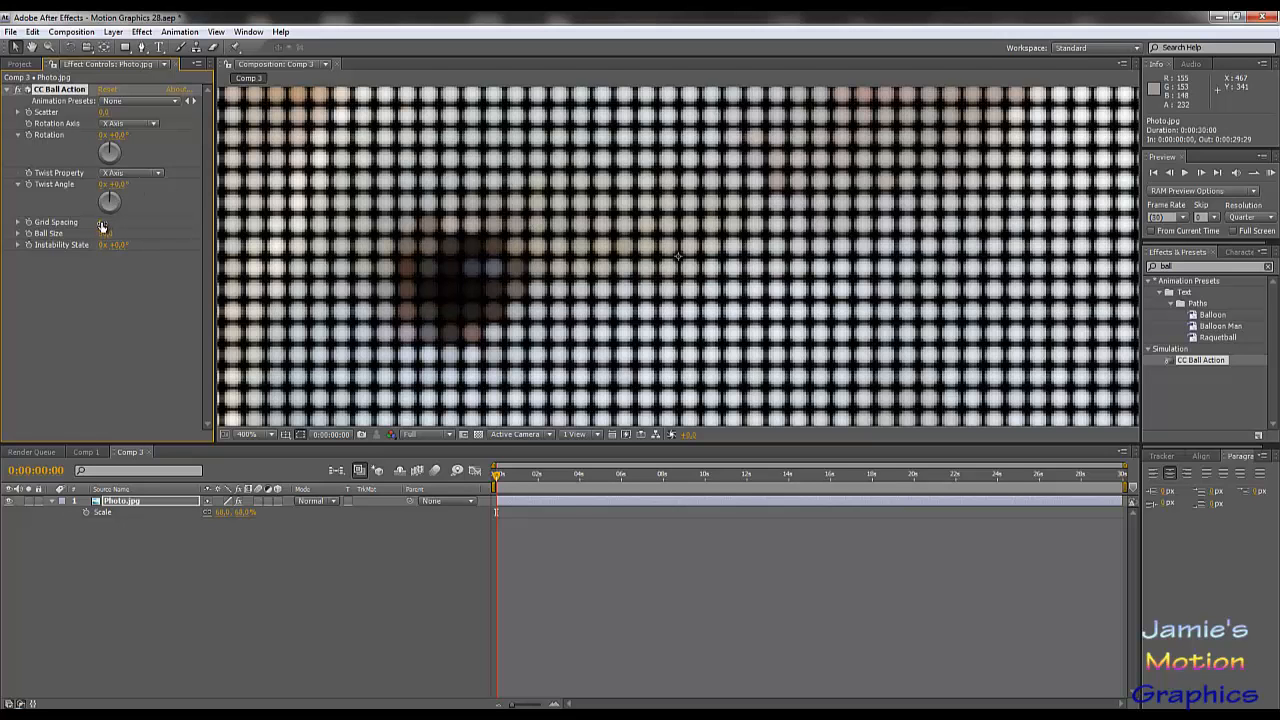
- Test different Grid Spacing values for CC Ball Action and set the spacing to 7
{"action": "mouse_move", "coordinate": [104, 222]}
{"action": "left_mouse_down"}
{"action": "mouse_move", "coordinate": [254, 238]}
{"action": "mouse_move", "coordinate": [117, 230]}
{"action": "left_mouse_up"}
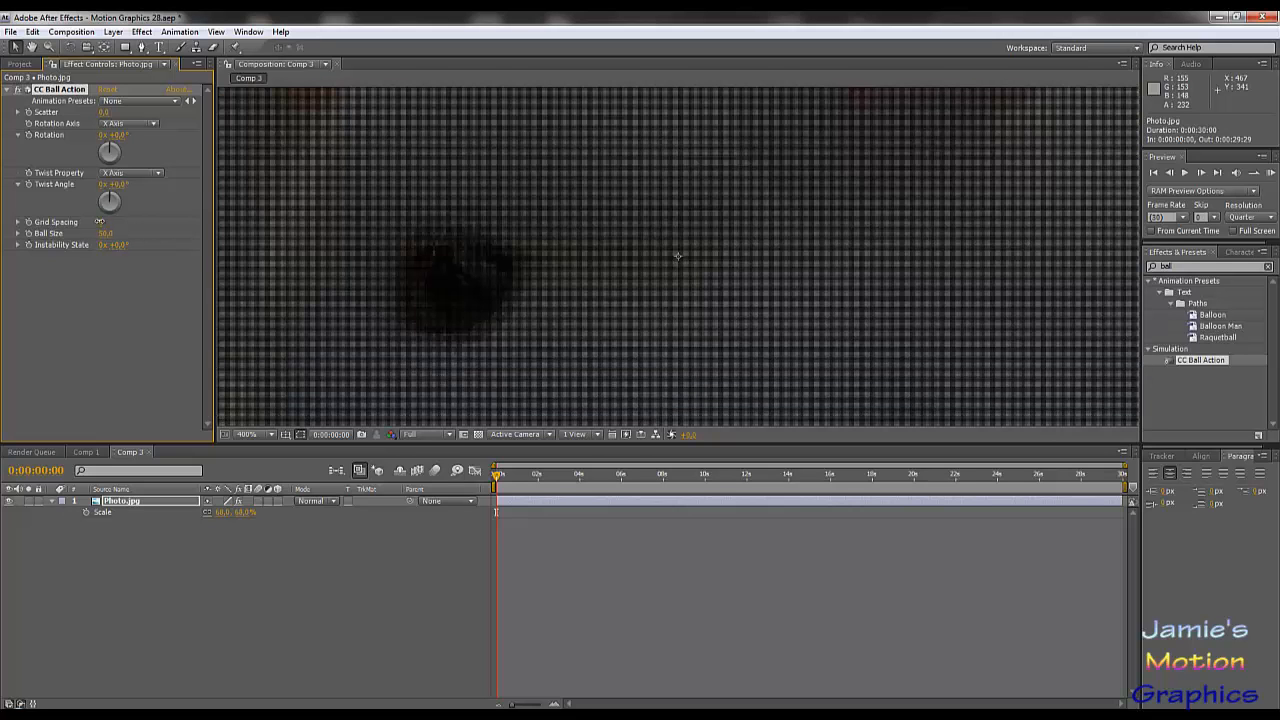
{"action": "left_click", "coordinate": [110, 222]}
{"action": "type", "text": "7"}
{"action": "key", "text": "Return"}
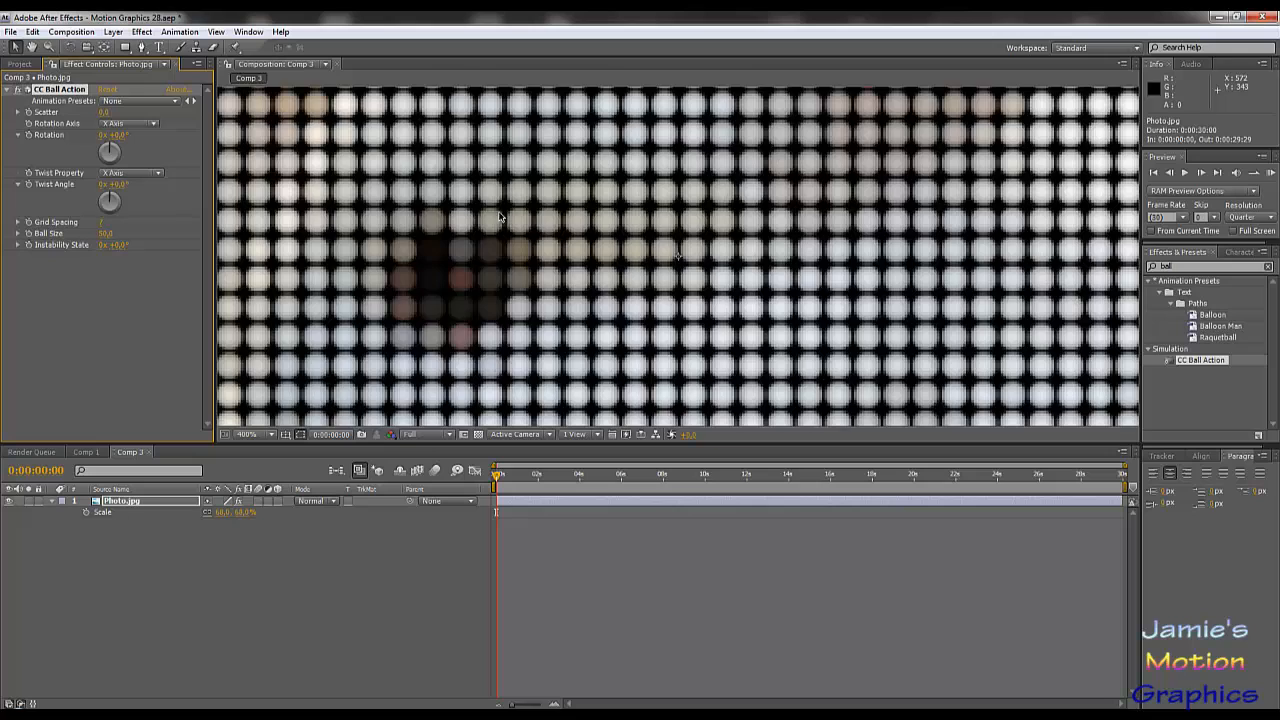
- Examine the shape and spacing of the individual balls up close and across the whole photo
{"action": "key", "text": "period"}
{"action": "key", "text": "period"}
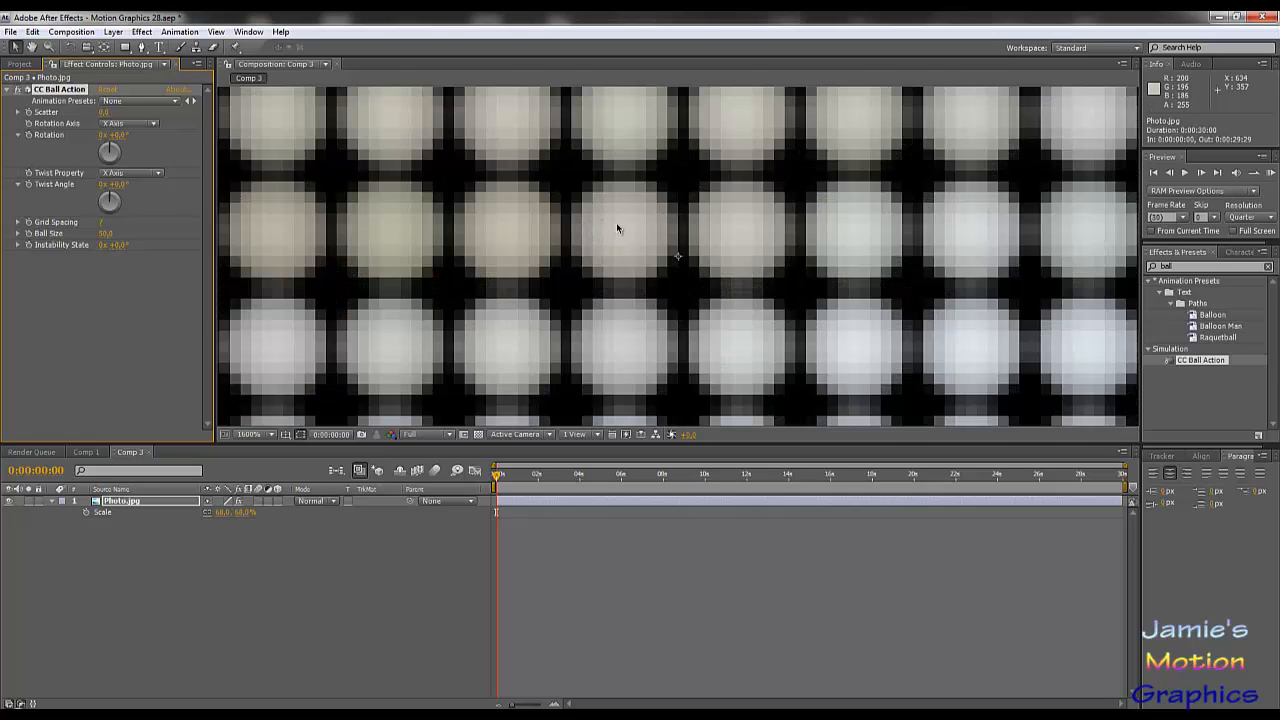
{"action": "key", "text": "slash"}
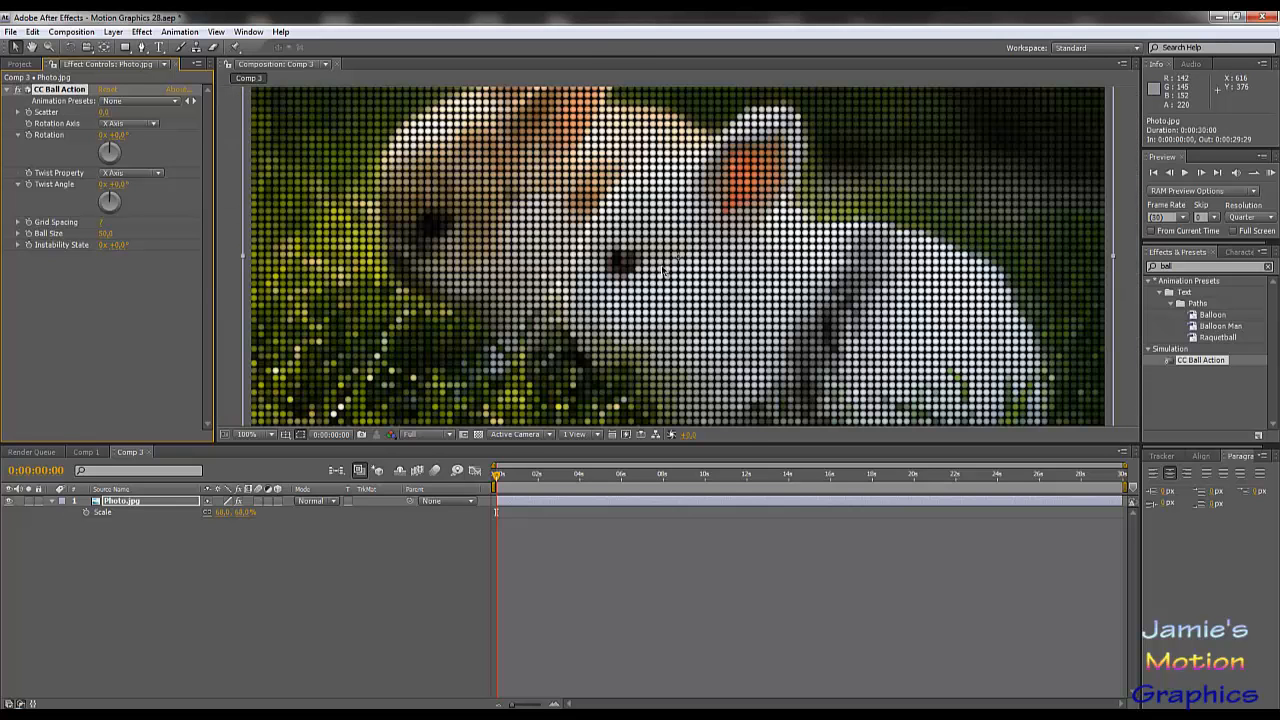
{"action": "key", "text": "comma"}
{"action": "key", "text": "period"}
{"action": "scroll", "coordinate": [577, 290], "scroll_direction": "up", "scroll_amount": 1}
{"action": "scroll", "coordinate": [600, 292], "scroll_direction": "down", "scroll_amount": 1}
{"action": "scroll", "coordinate": [631, 288], "scroll_direction": "up", "scroll_amount": 3}
{"action": "scroll", "coordinate": [629, 288], "scroll_direction": "up", "scroll_amount": 1}
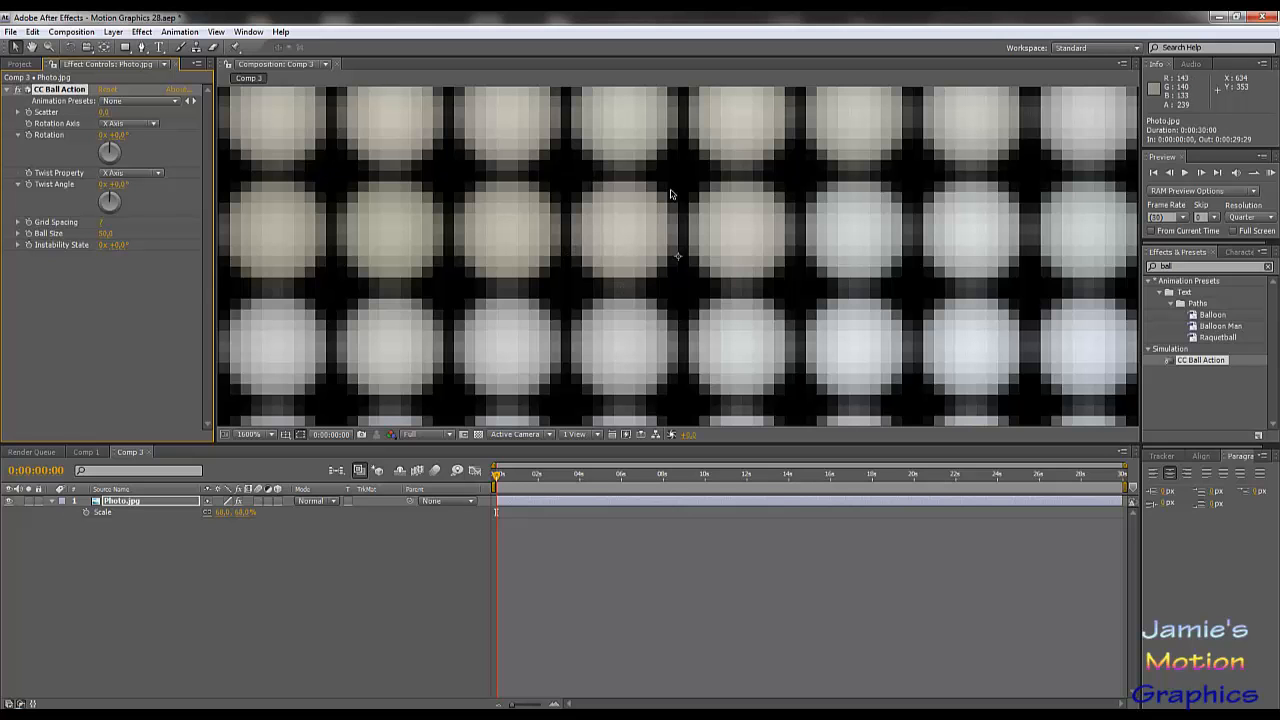
{"action": "scroll", "coordinate": [637, 284], "scroll_direction": "down", "scroll_amount": 5}
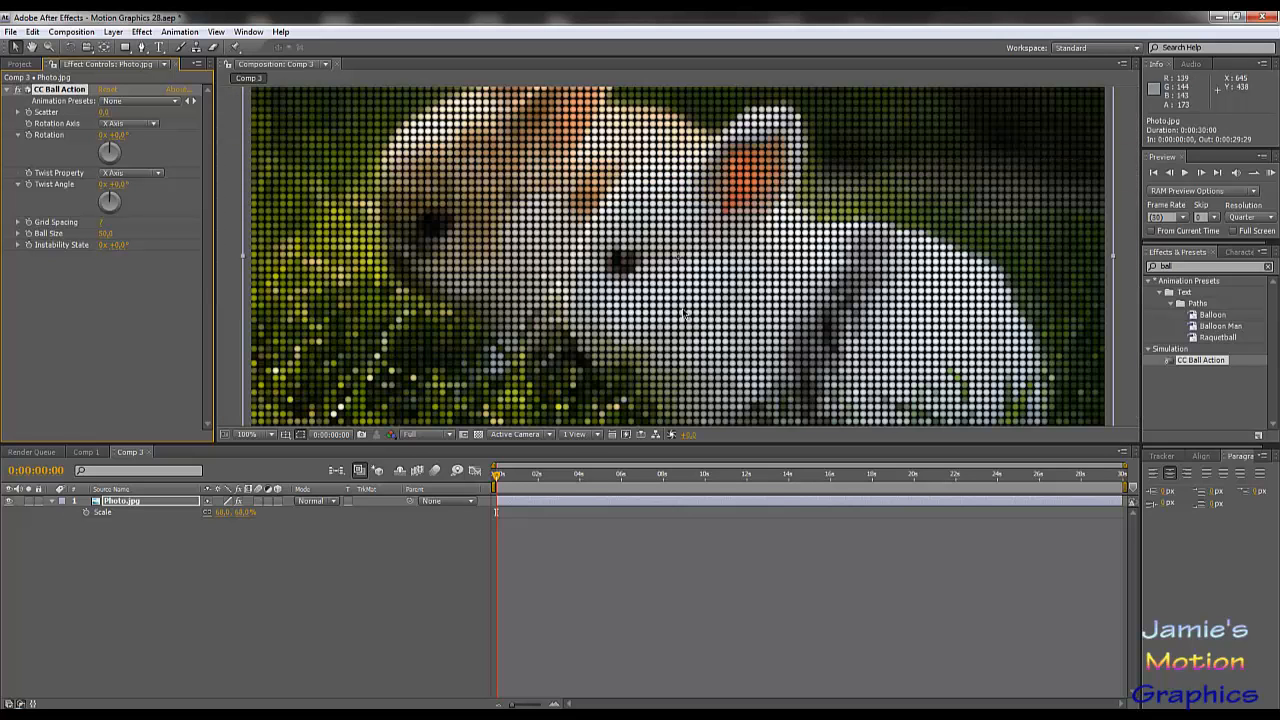
{"action": "scroll", "coordinate": [770, 316], "scroll_direction": "up", "scroll_amount": 1}
- Find the Linear Wipe transition by searching for "linear" and apply it above CC Ball Action on the photo layer
{"action": "left_click", "coordinate": [1183, 266]}
{"action": "type", "text": "linear"}
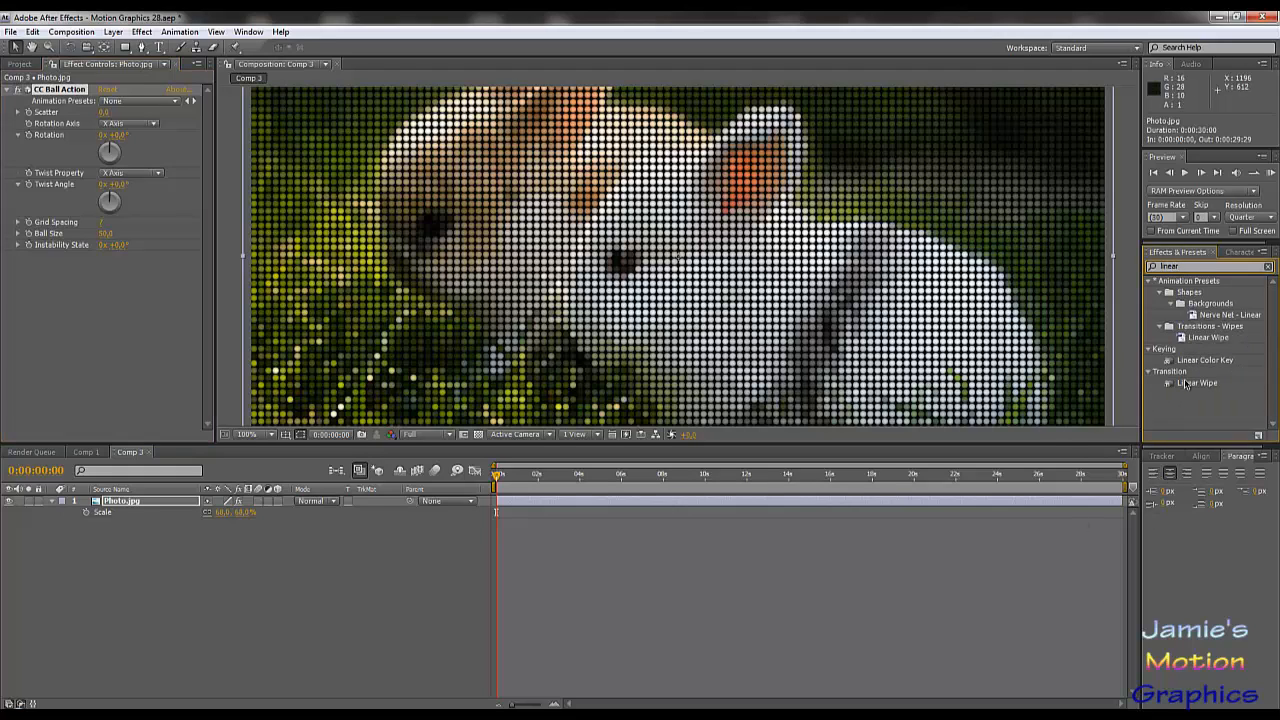
{"action": "left_click_drag", "start_coordinate": [1188, 386], "coordinate": [67, 91]}
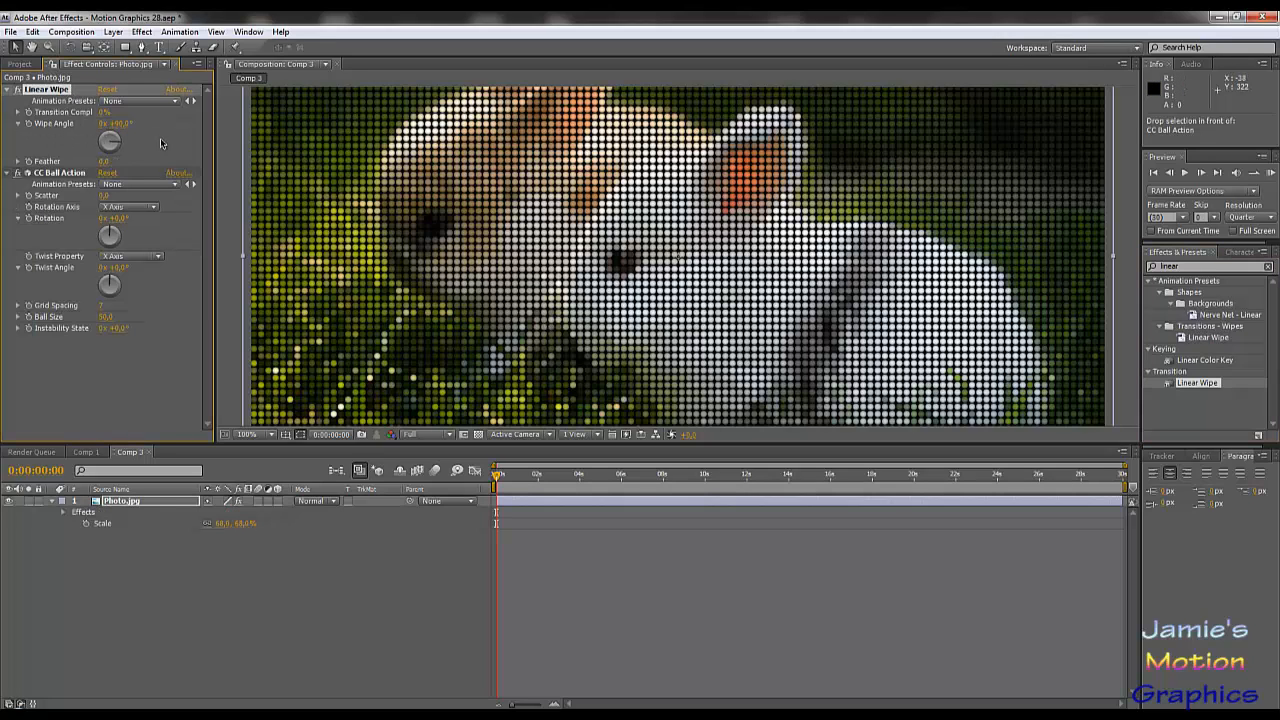
- Set the Linear Wipe's Wipe Angle to -45° and its Transition Completion to 50%
{"action": "left_click", "coordinate": [117, 124]}
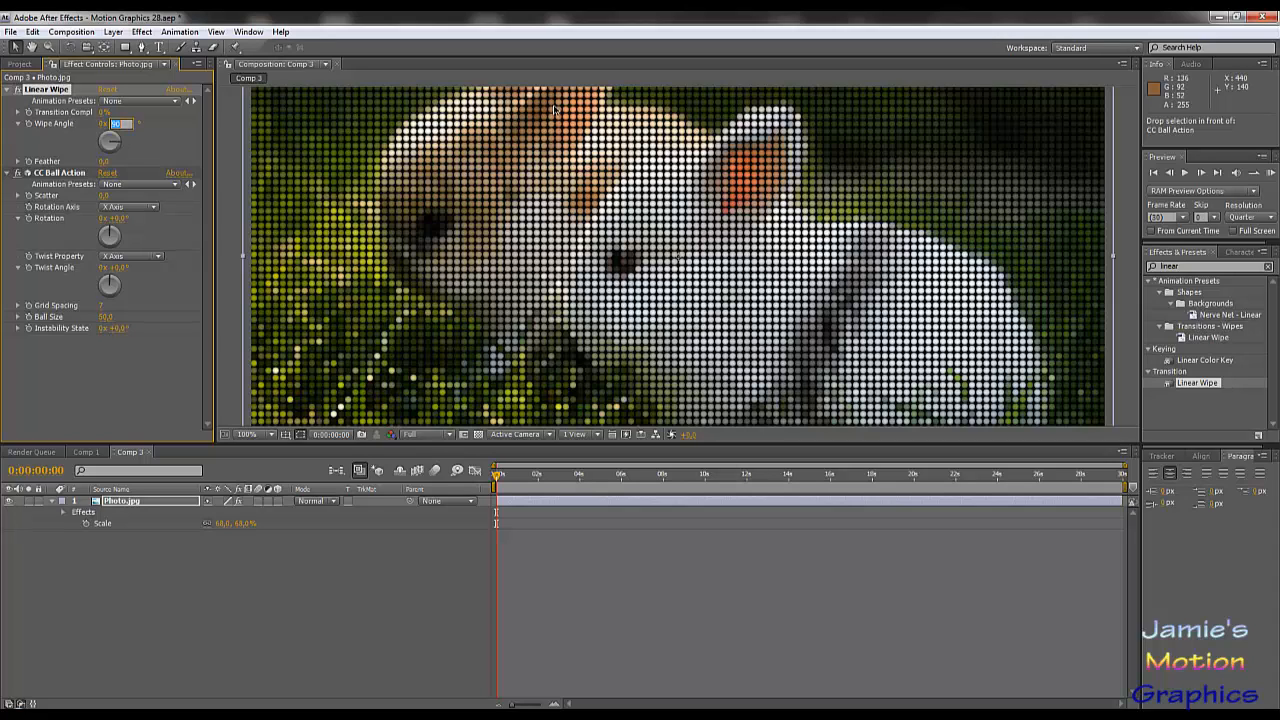
{"action": "type", "text": "45"}
{"action": "key", "text": "Return"}
{"action": "left_click", "coordinate": [103, 113]}
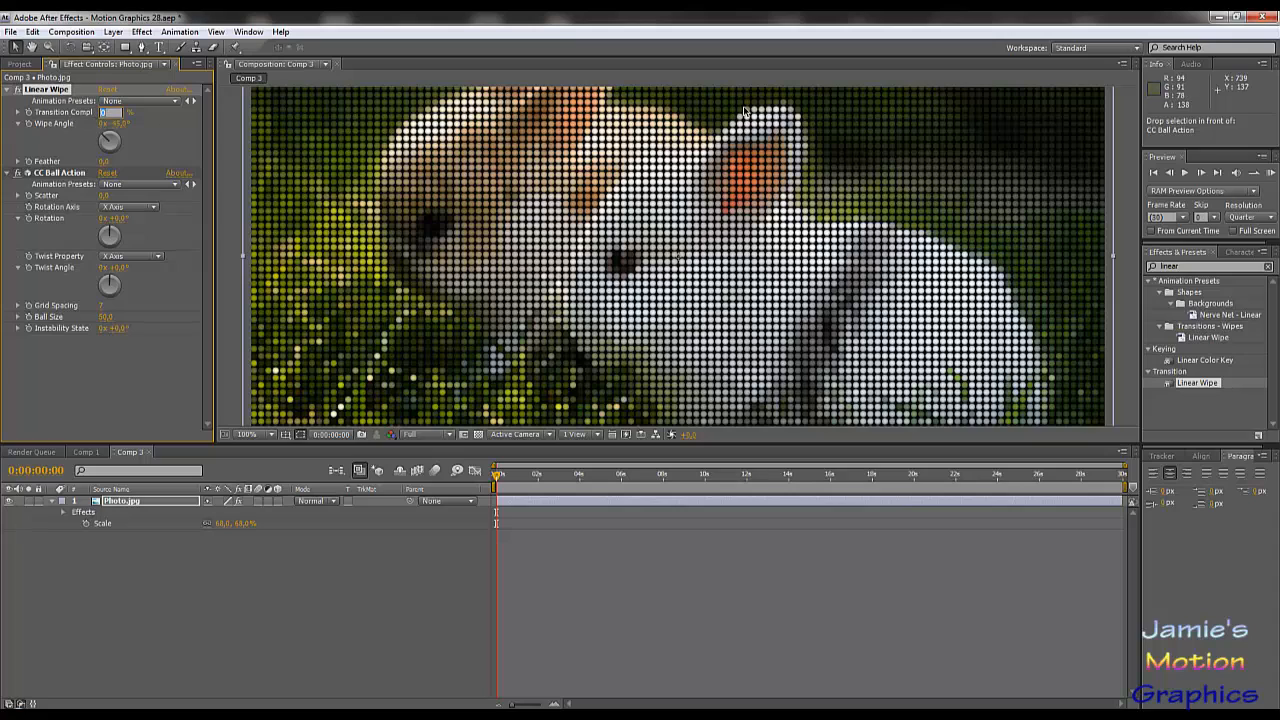
{"action": "type", "text": "50"}
{"action": "key", "text": "Return"}
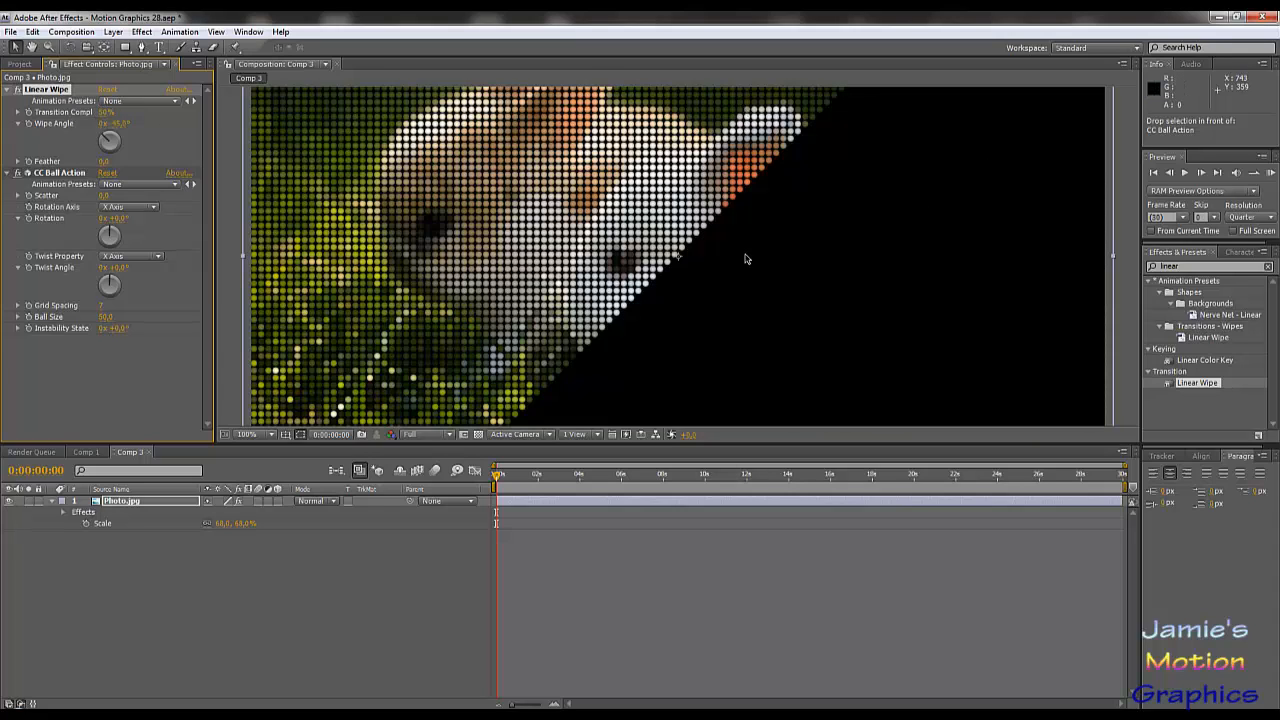
- Move the Linear Wipe effect below CC Ball Action in the photo layer's effect order
{"action": "scroll", "coordinate": [745, 259], "scroll_direction": "up", "scroll_amount": 4}
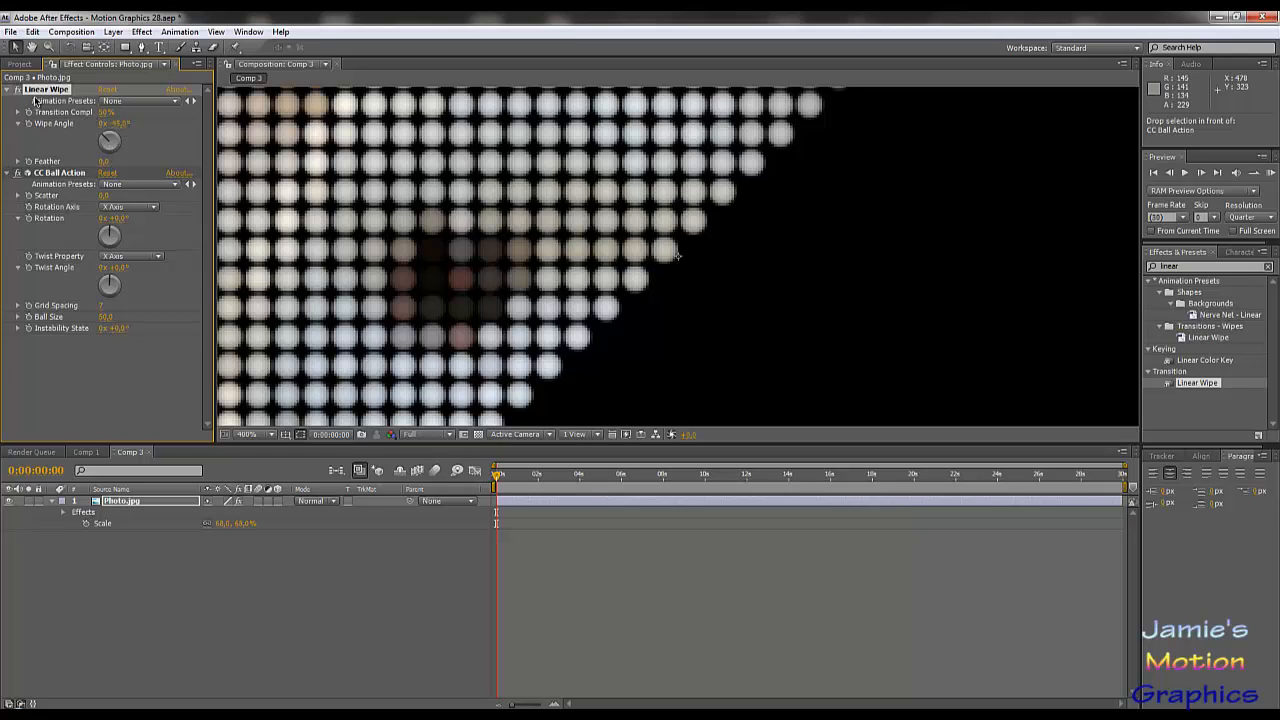
{"action": "left_click_drag", "start_coordinate": [40, 92], "coordinate": [66, 340]}
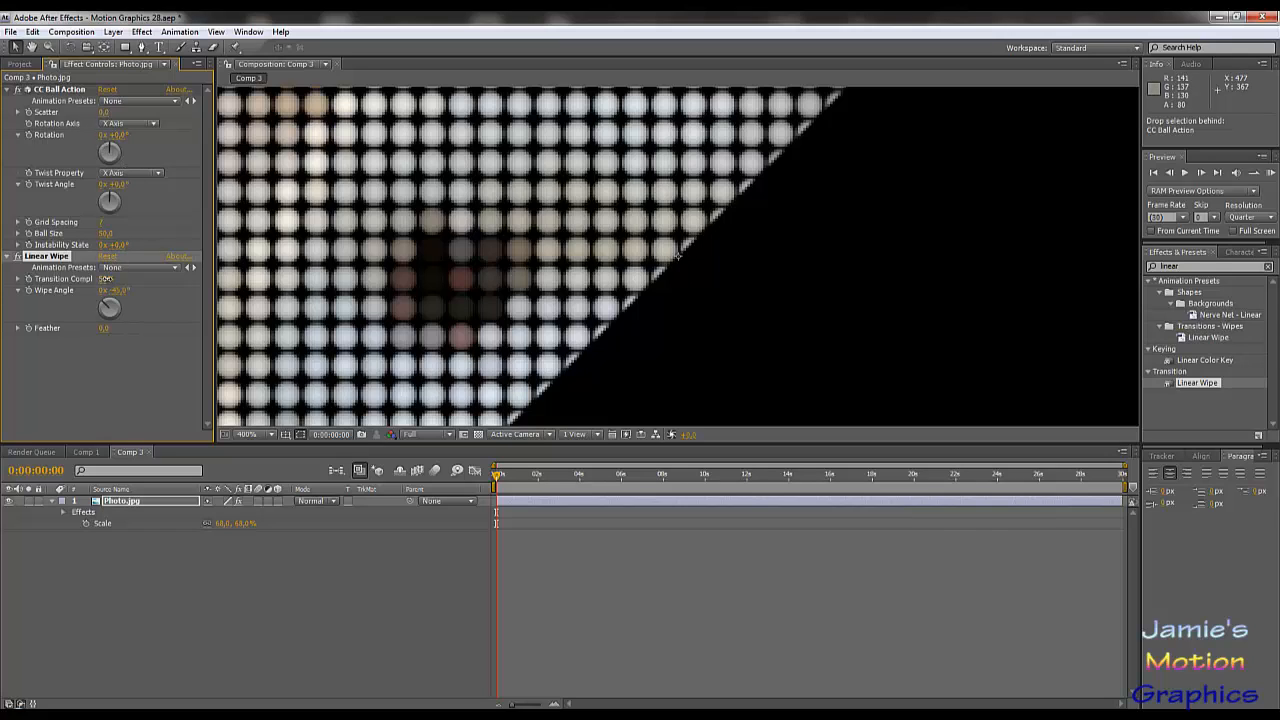
- Set the Linear Wipe's Transition Completion to 54% and move the effect back above CC Ball Action
{"action": "mouse_move", "coordinate": [104, 279]}
{"action": "left_mouse_down"}
{"action": "mouse_move", "coordinate": [116, 279]}
{"action": "mouse_move", "coordinate": [105, 283]}
{"action": "left_mouse_up"}
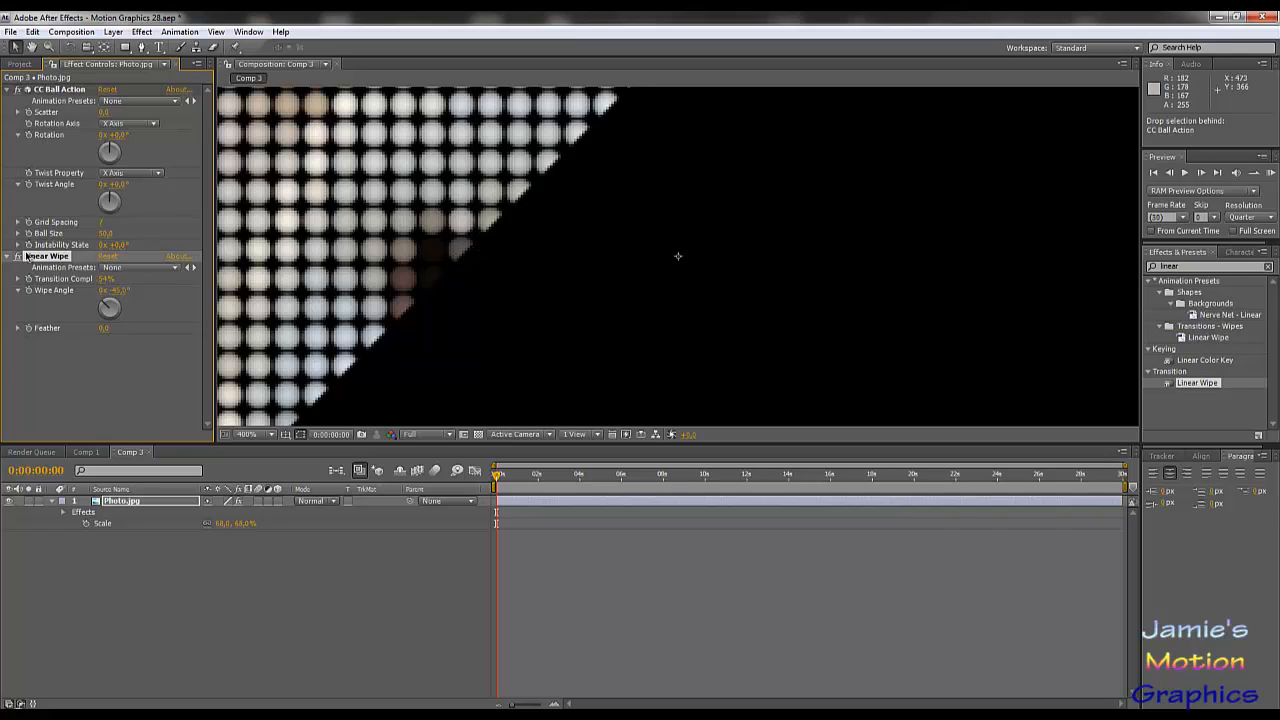
{"action": "left_click_drag", "start_coordinate": [46, 263], "coordinate": [52, 98]}
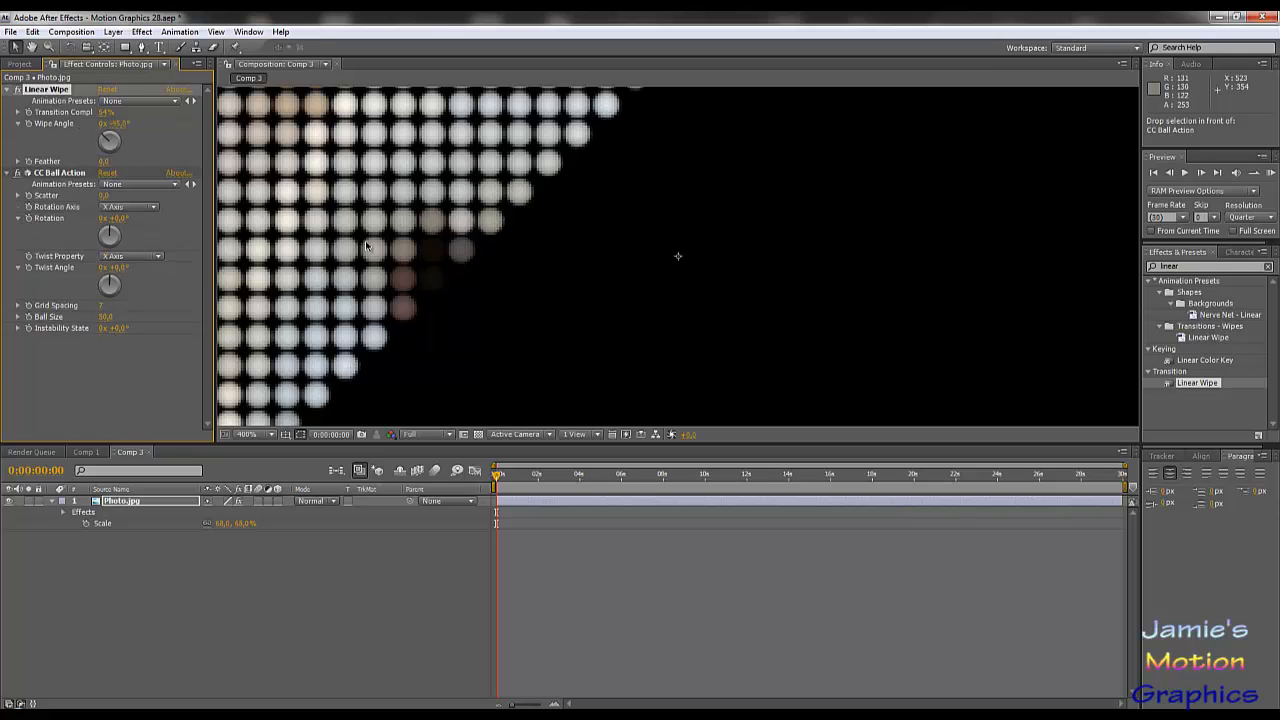
{"action": "scroll", "coordinate": [370, 248], "scroll_direction": "down", "scroll_amount": 4}
{"action": "scroll", "coordinate": [378, 248], "scroll_direction": "down", "scroll_amount": 1}
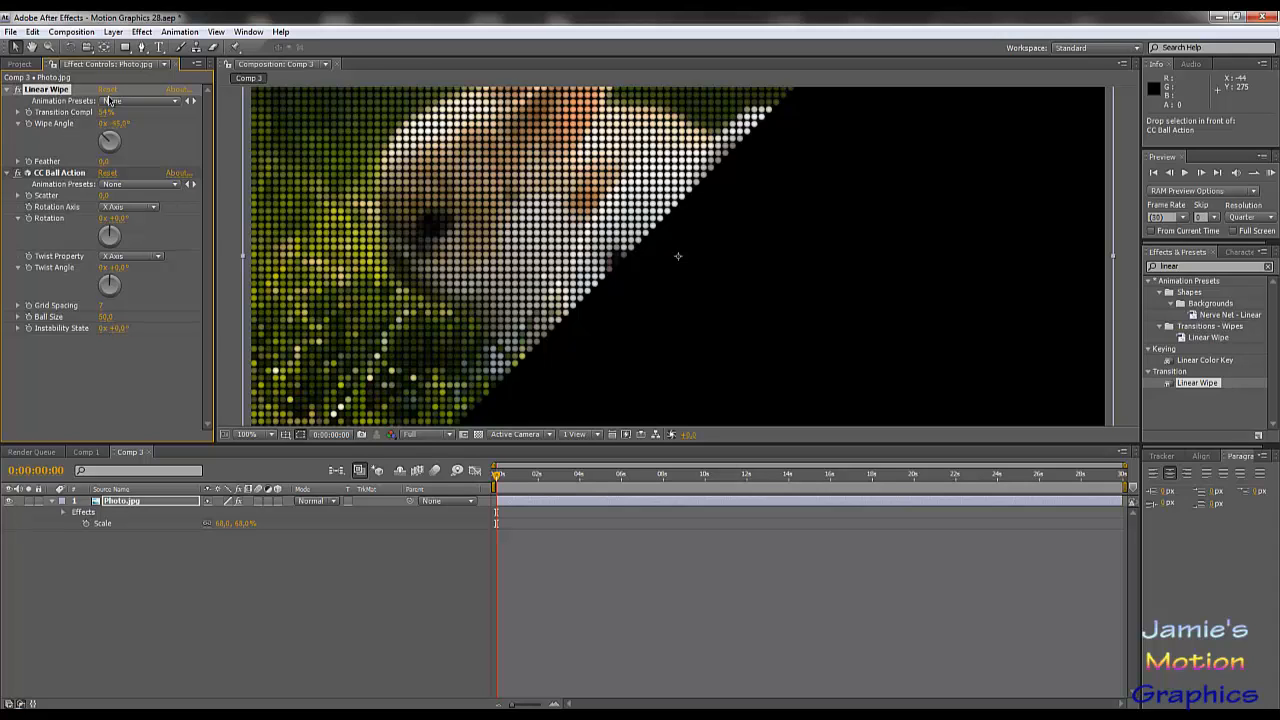
{"action": "left_click", "coordinate": [46, 175]}
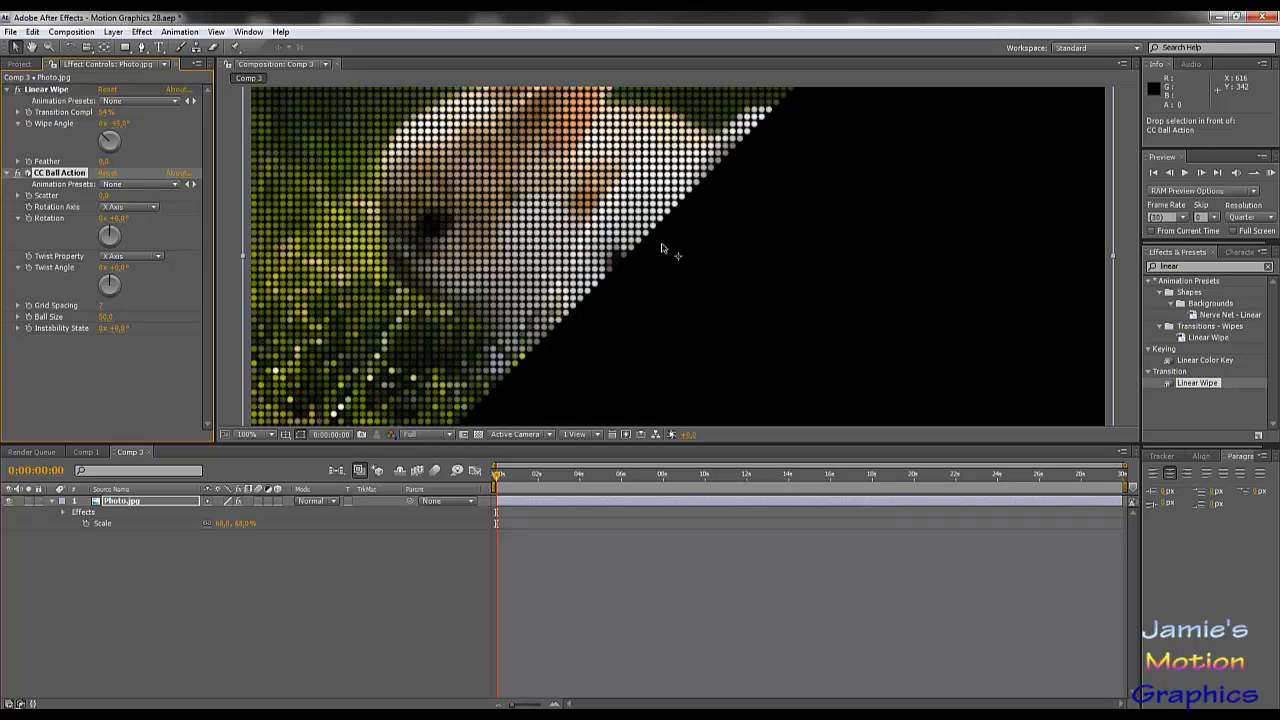
{"action": "scroll", "coordinate": [521, 261], "scroll_direction": "down", "scroll_amount": 1}
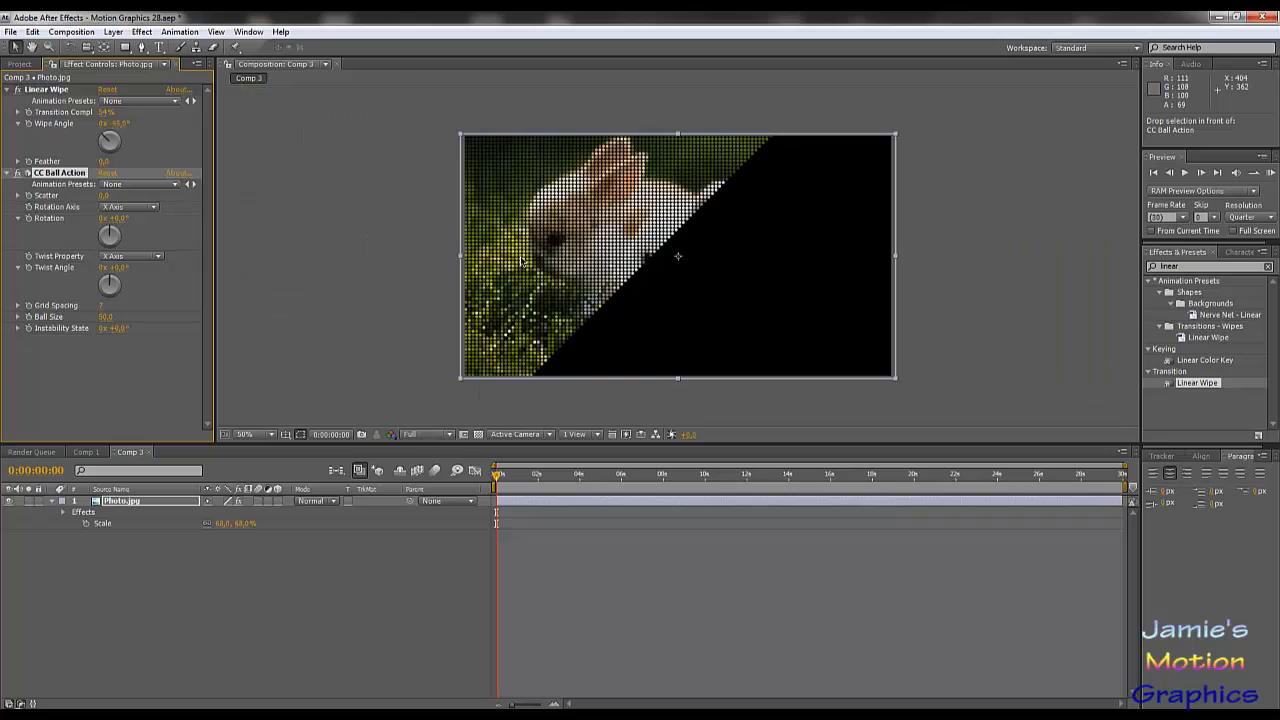
{"action": "scroll", "coordinate": [521, 261], "scroll_direction": "up", "scroll_amount": 1}
{"action": "scroll", "coordinate": [521, 261], "scroll_direction": "down", "scroll_amount": 1}
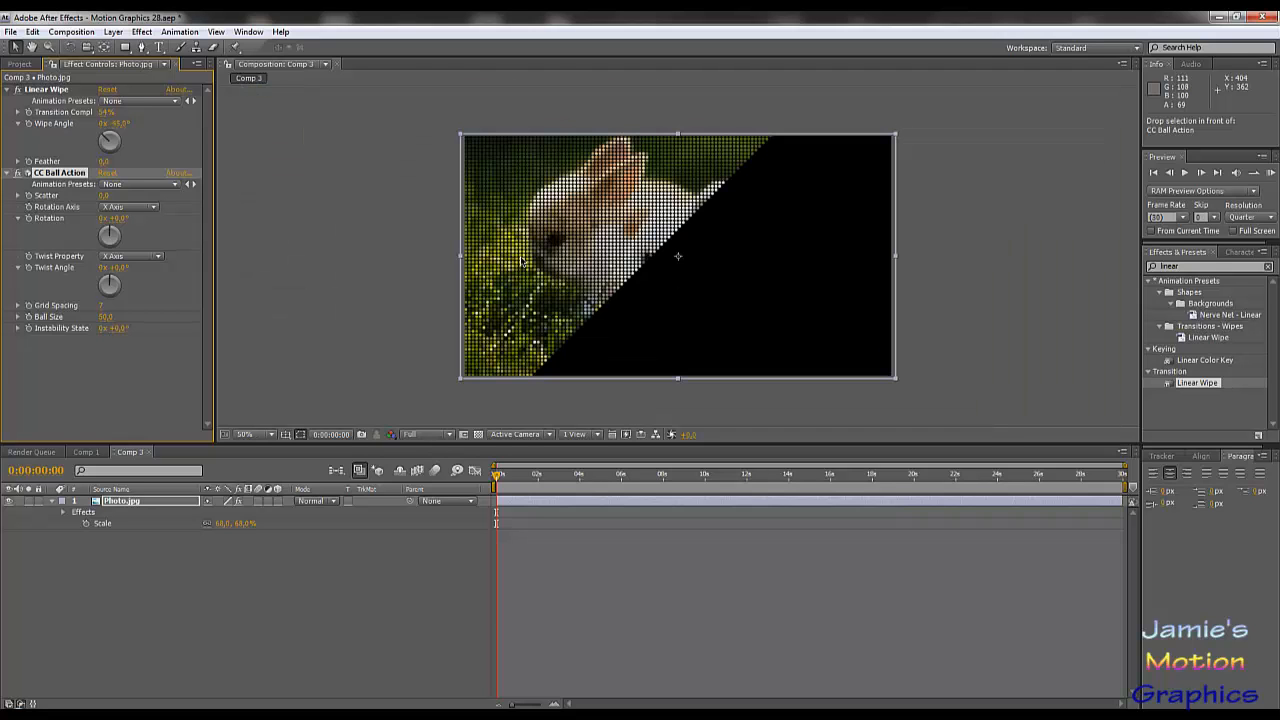
- Keyframe the Linear Wipe's Transition Completion at 100% at 0:00:00:00 and show the photo layer's animated properties
{"action": "left_click", "coordinate": [493, 480]}
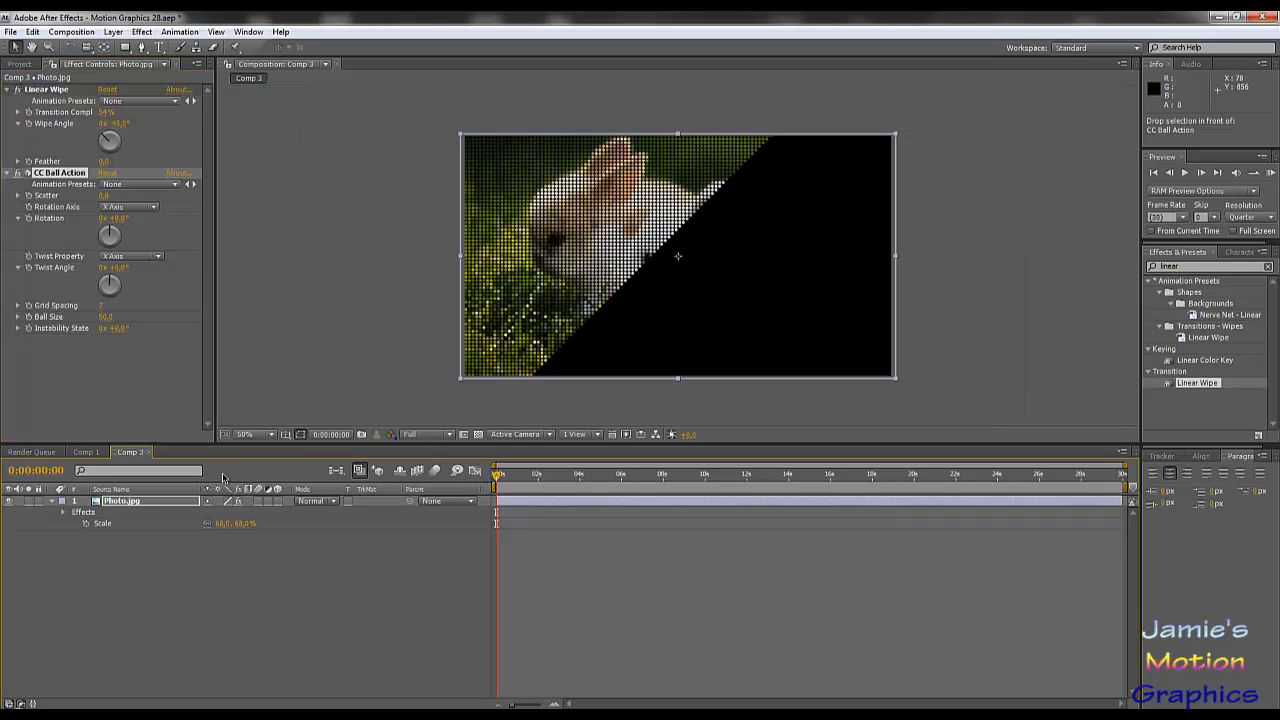
{"action": "left_click", "coordinate": [27, 118]}
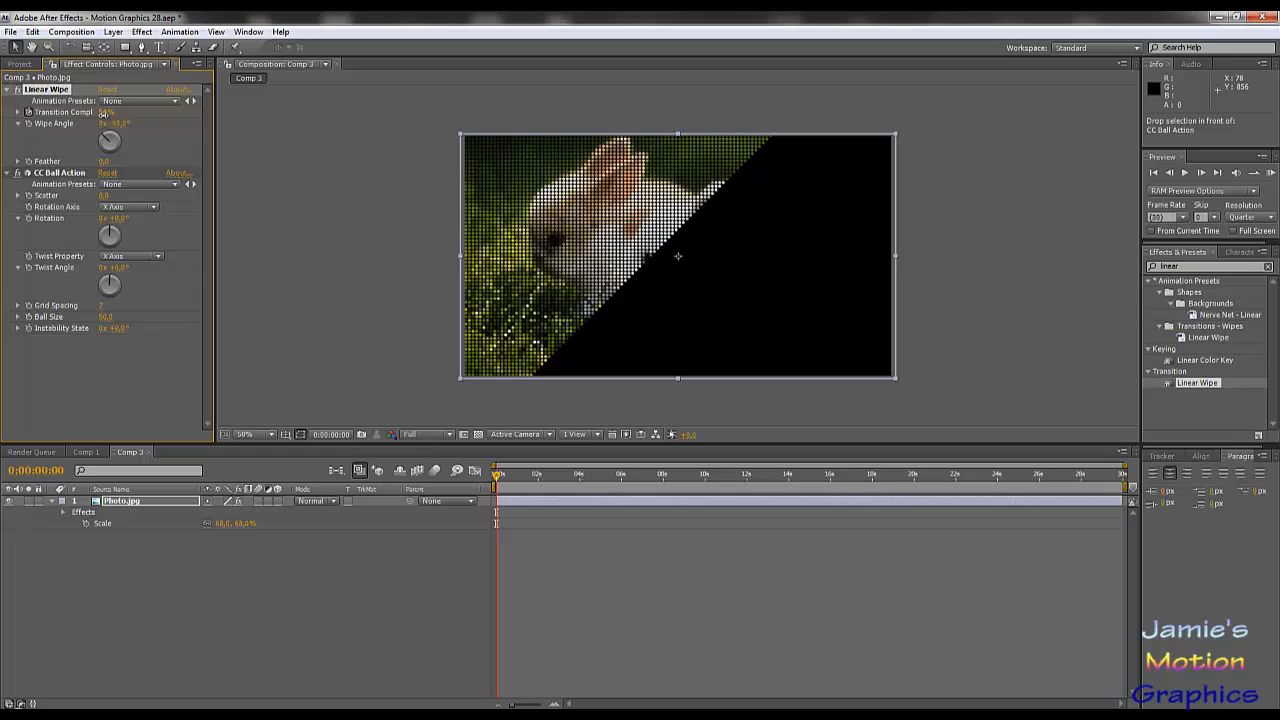
{"action": "left_click_drag", "start_coordinate": [103, 113], "coordinate": [620, 113]}
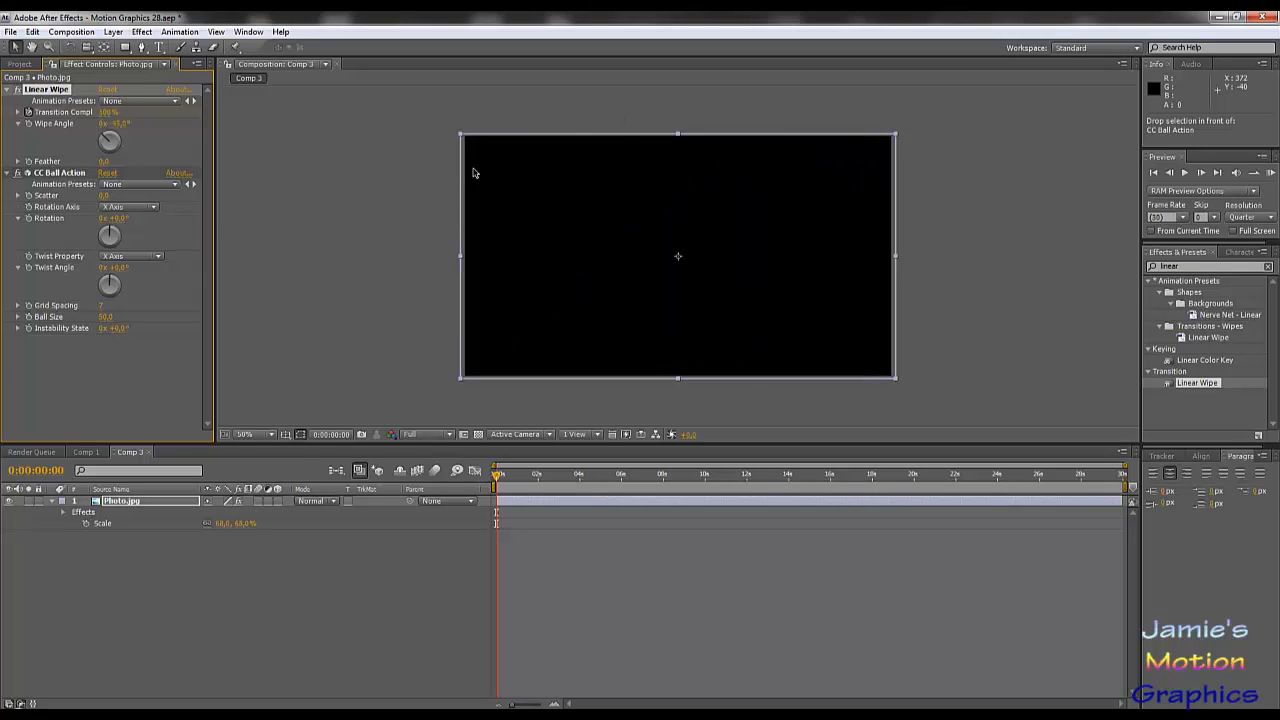
{"action": "left_click", "coordinate": [144, 502]}
{"action": "key", "text": "u"}
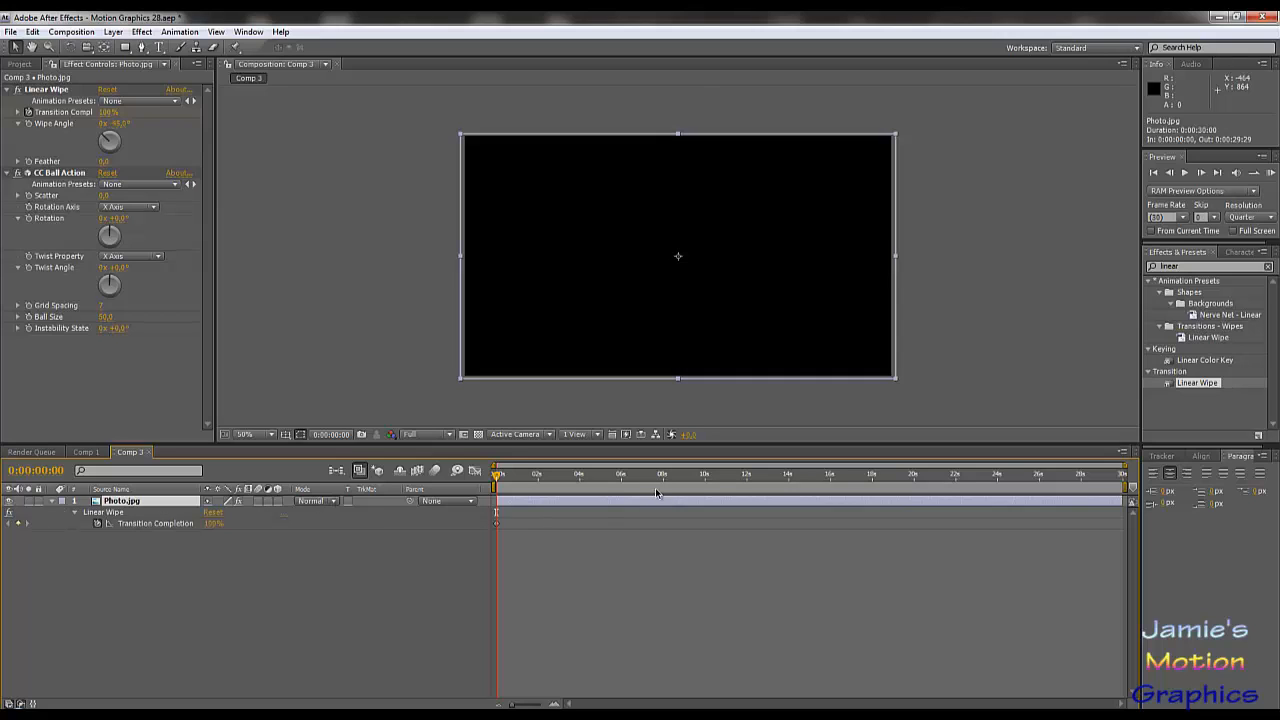
- Keyframe the Linear Wipe's Transition Completion at 0% at 0:00:02:00
{"action": "left_click", "coordinate": [539, 483]}
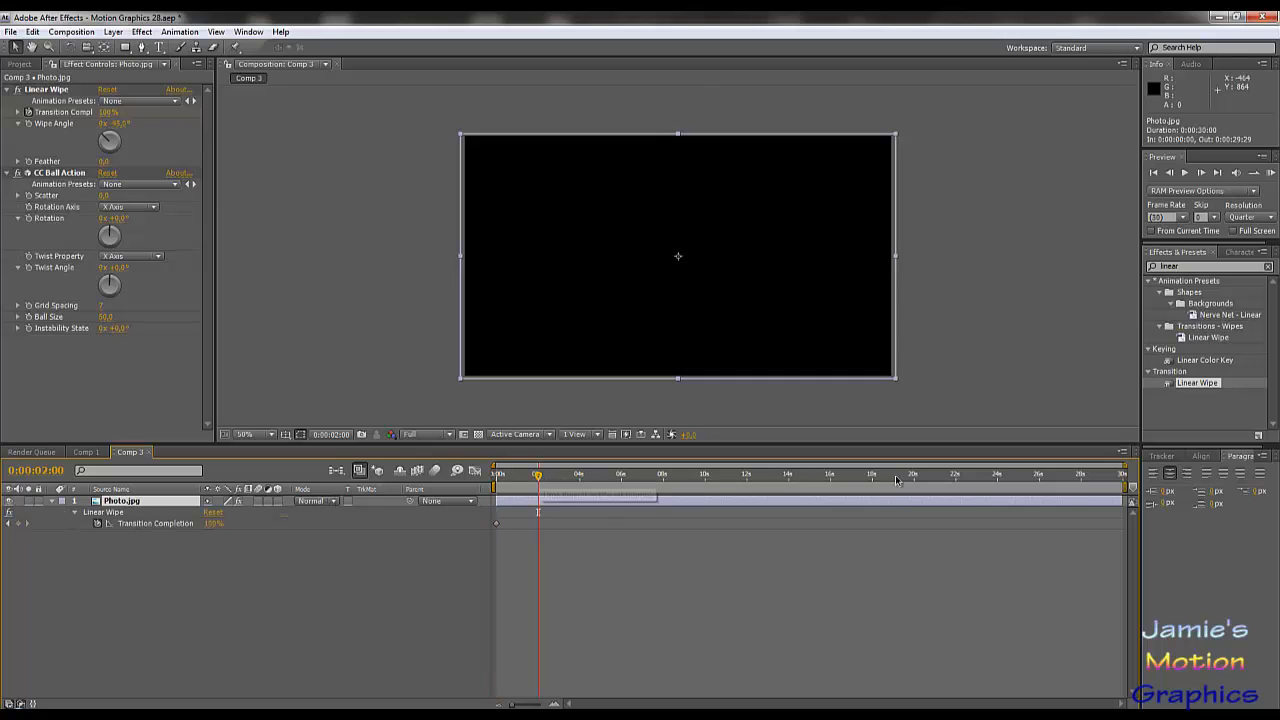
{"action": "left_click_drag", "start_coordinate": [980, 466], "coordinate": [590, 466]}
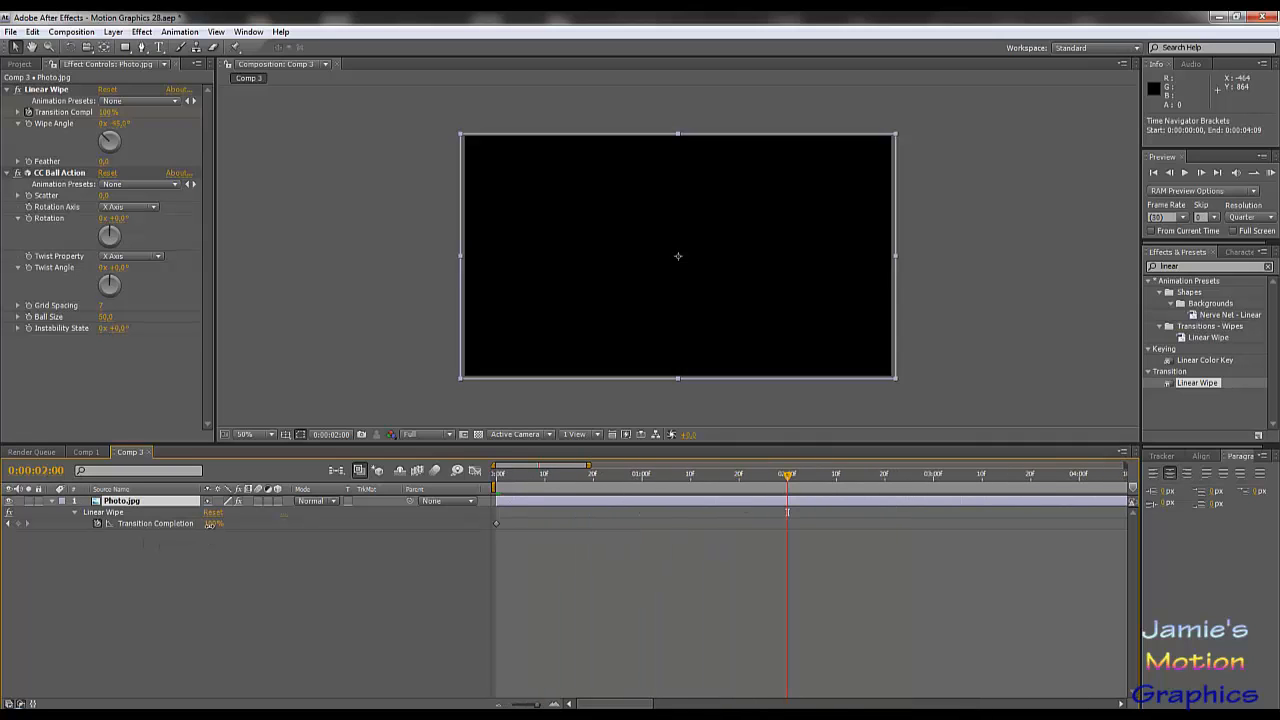
{"action": "left_click", "coordinate": [209, 526]}
{"action": "type", "text": "0"}
{"action": "key", "text": "Return"}
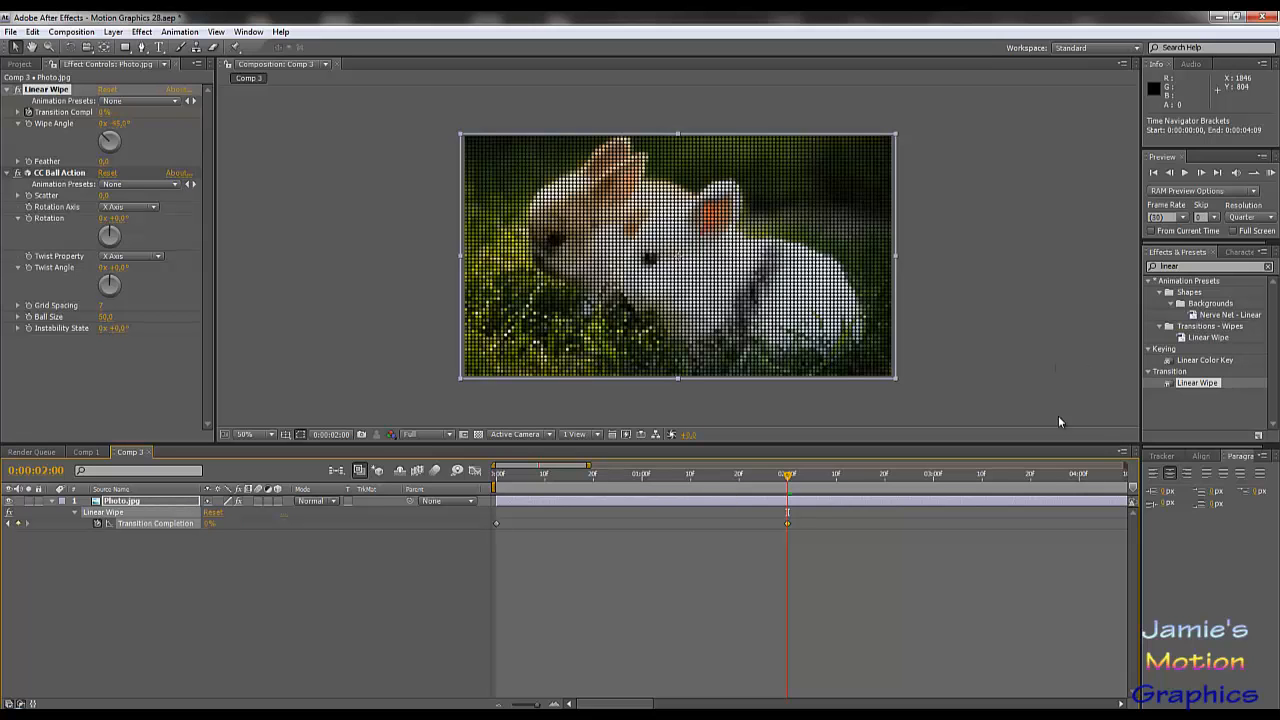
- Scrub through the wipe animation and compare its setup with the stacked photo layers and their effects in Comp 1
{"action": "left_click_drag", "start_coordinate": [597, 483], "coordinate": [851, 503]}
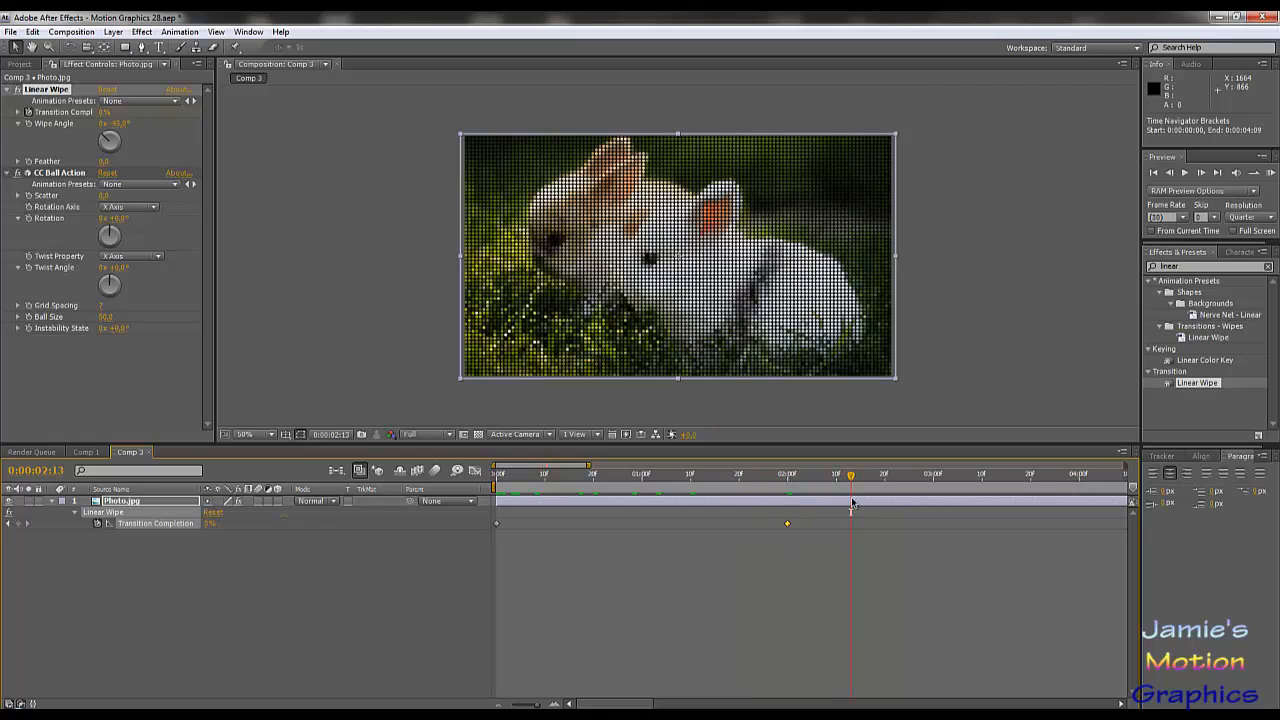
{"action": "left_click_drag", "start_coordinate": [701, 484], "coordinate": [541, 495]}
{"action": "left_click_drag", "start_coordinate": [622, 516], "coordinate": [790, 525]}
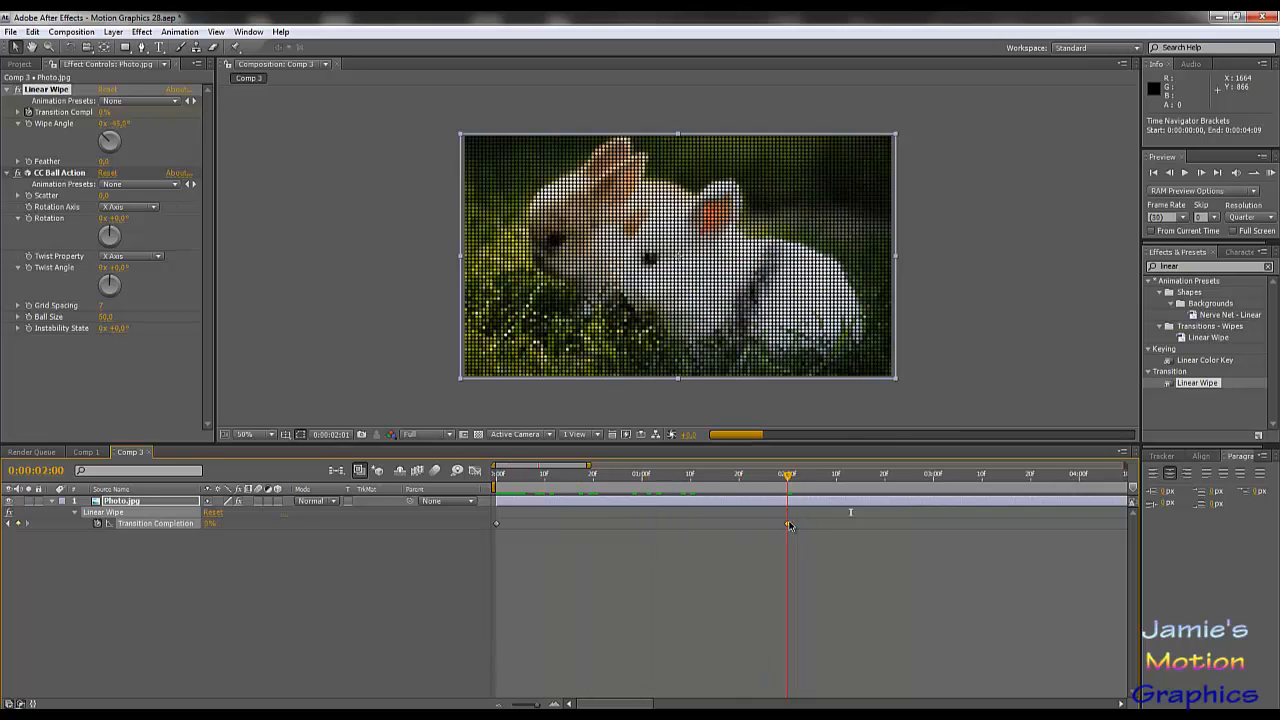
{"action": "left_click", "coordinate": [86, 452]}
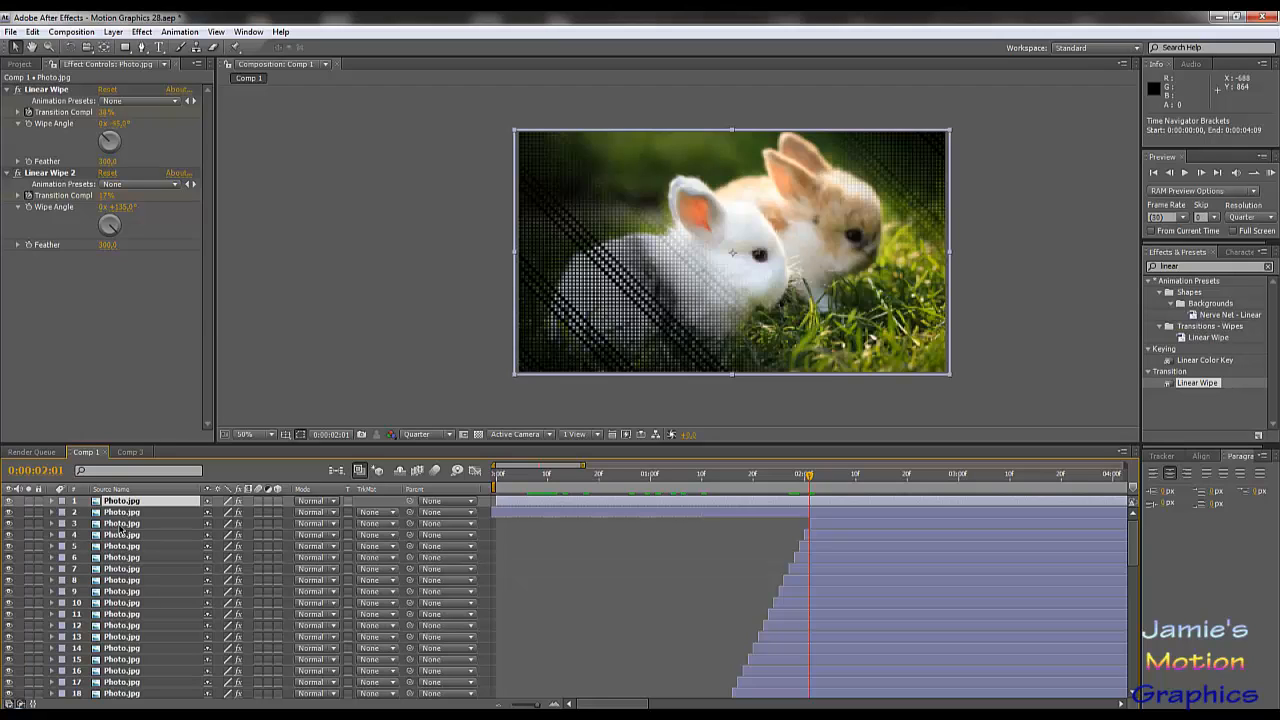
{"action": "left_click", "coordinate": [120, 527]}
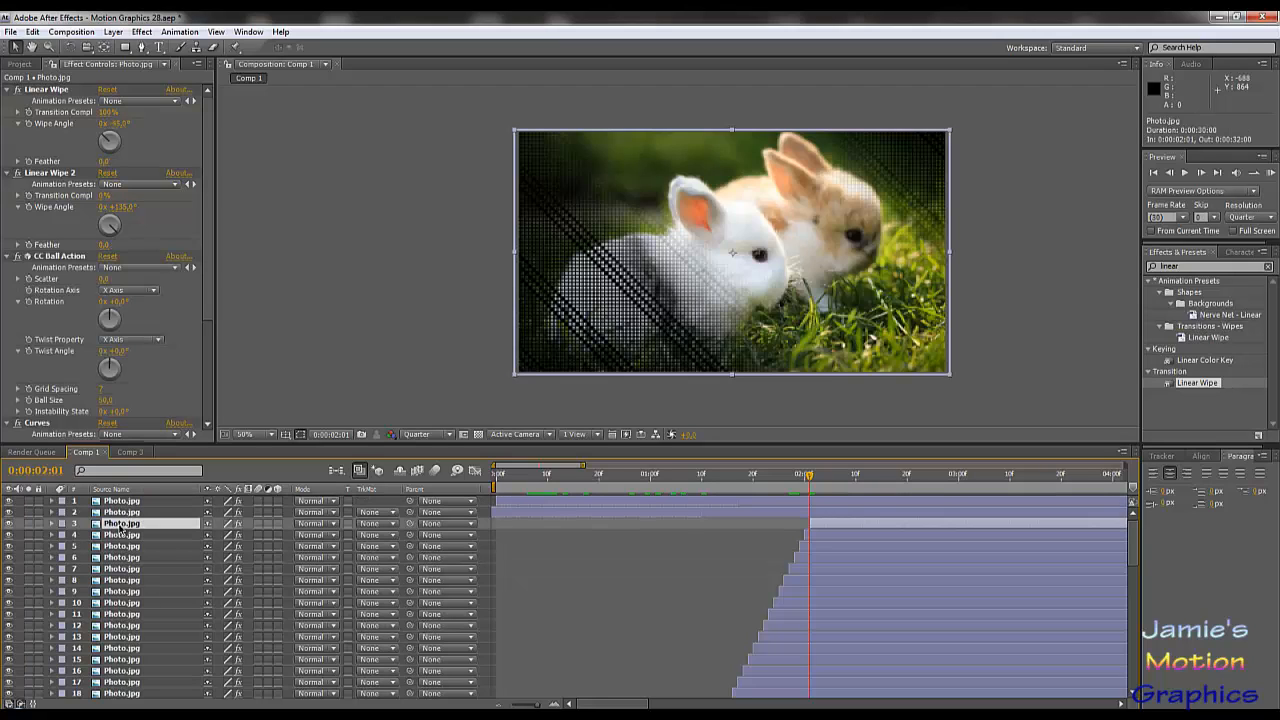
{"action": "left_click", "coordinate": [131, 452]}
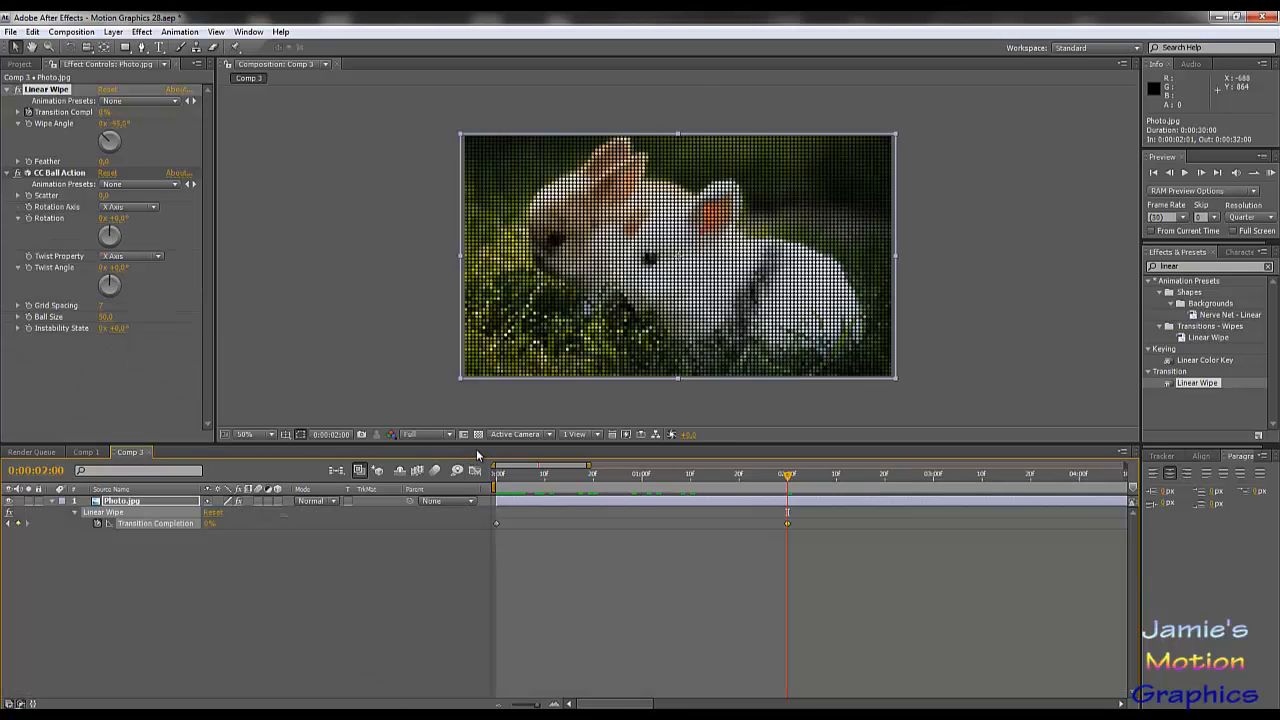
- Duplicate the Photo.jpg layer in Comp 3 and expand the properties of the upper copy
{"action": "key", "text": "Home"}
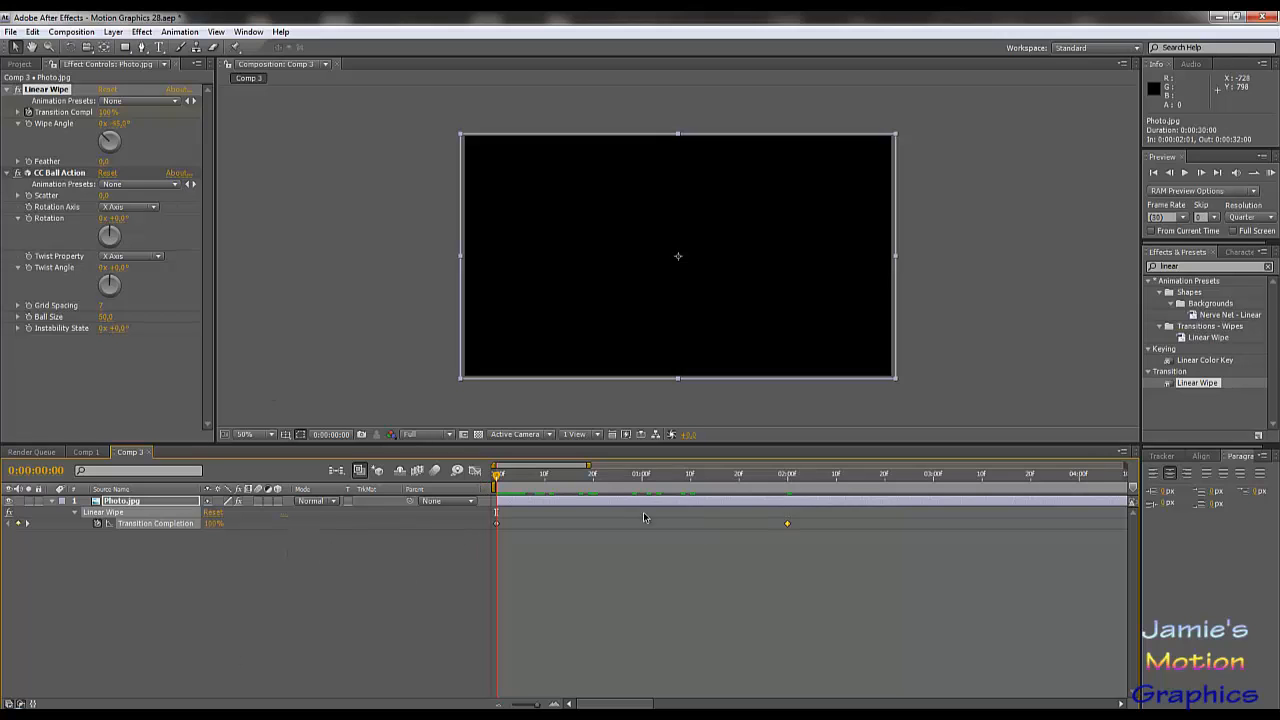
{"action": "left_click", "coordinate": [105, 505]}
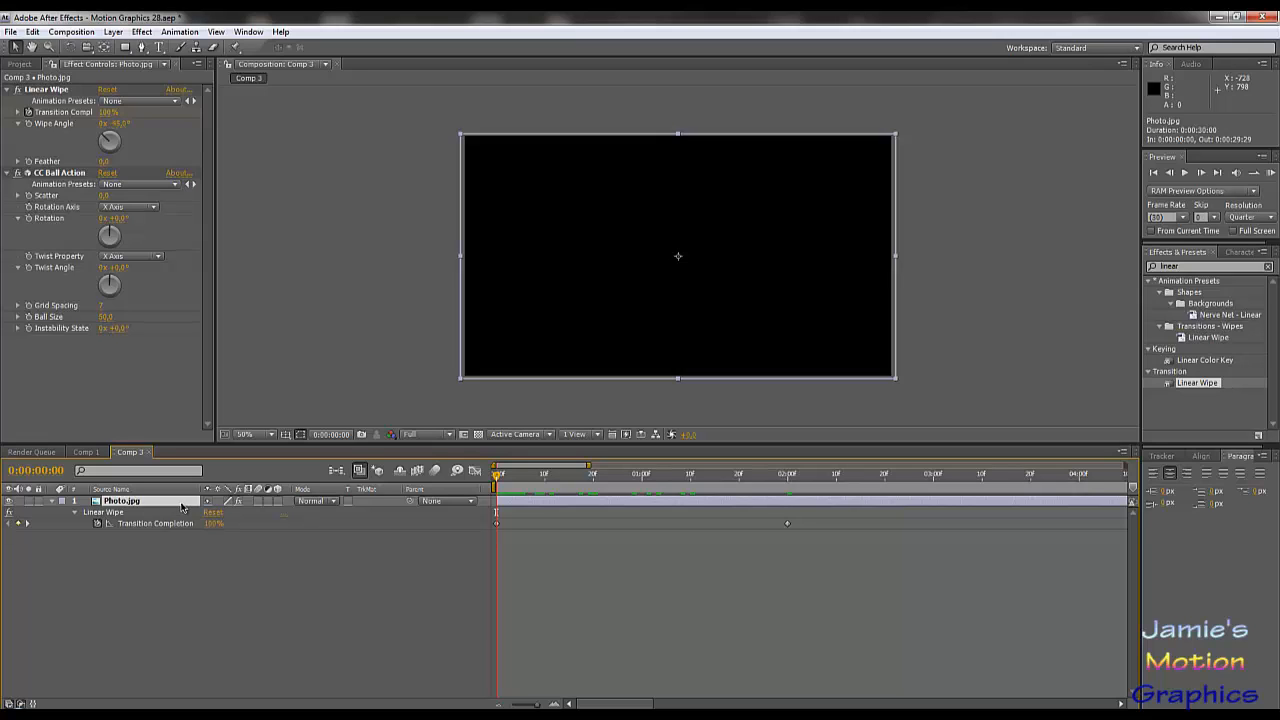
{"action": "key", "text": "ctrl+d"}
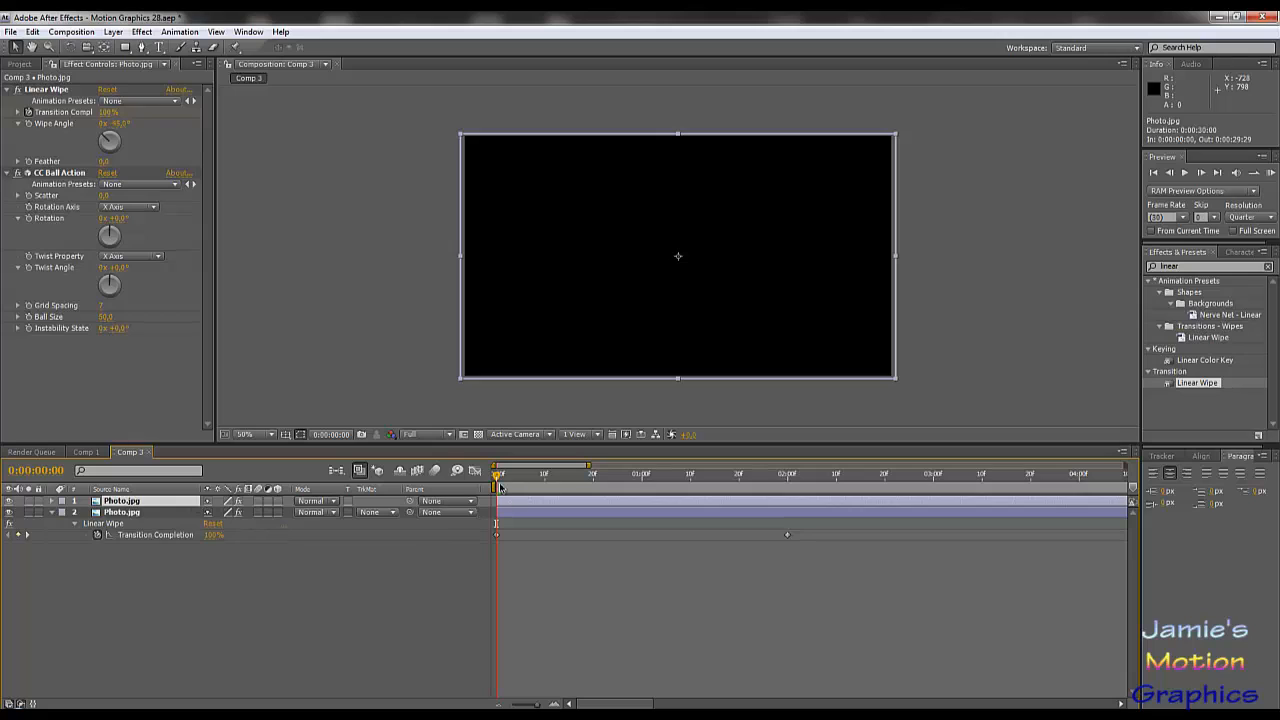
{"action": "left_click", "coordinate": [52, 502]}
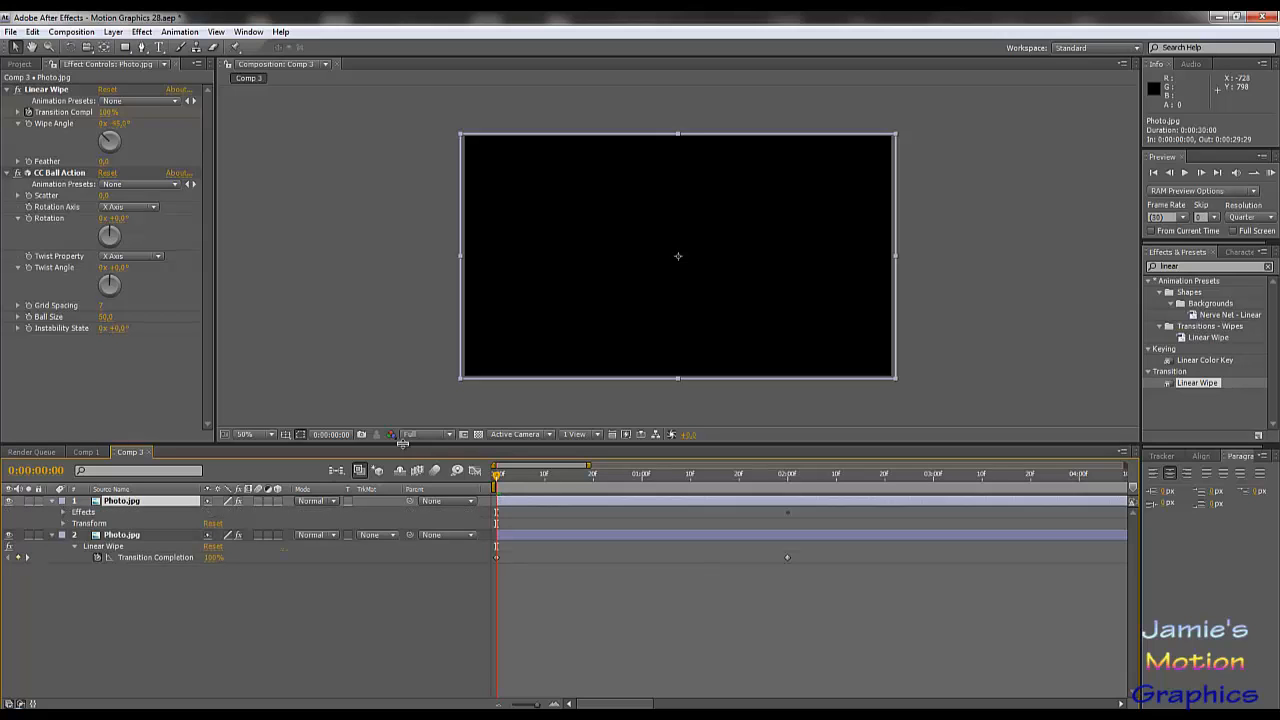
- Duplicate the Linear Wipe effect on the upper photo layer and set the copy's Wipe Angle to 135°
{"action": "left_click", "coordinate": [44, 92]}
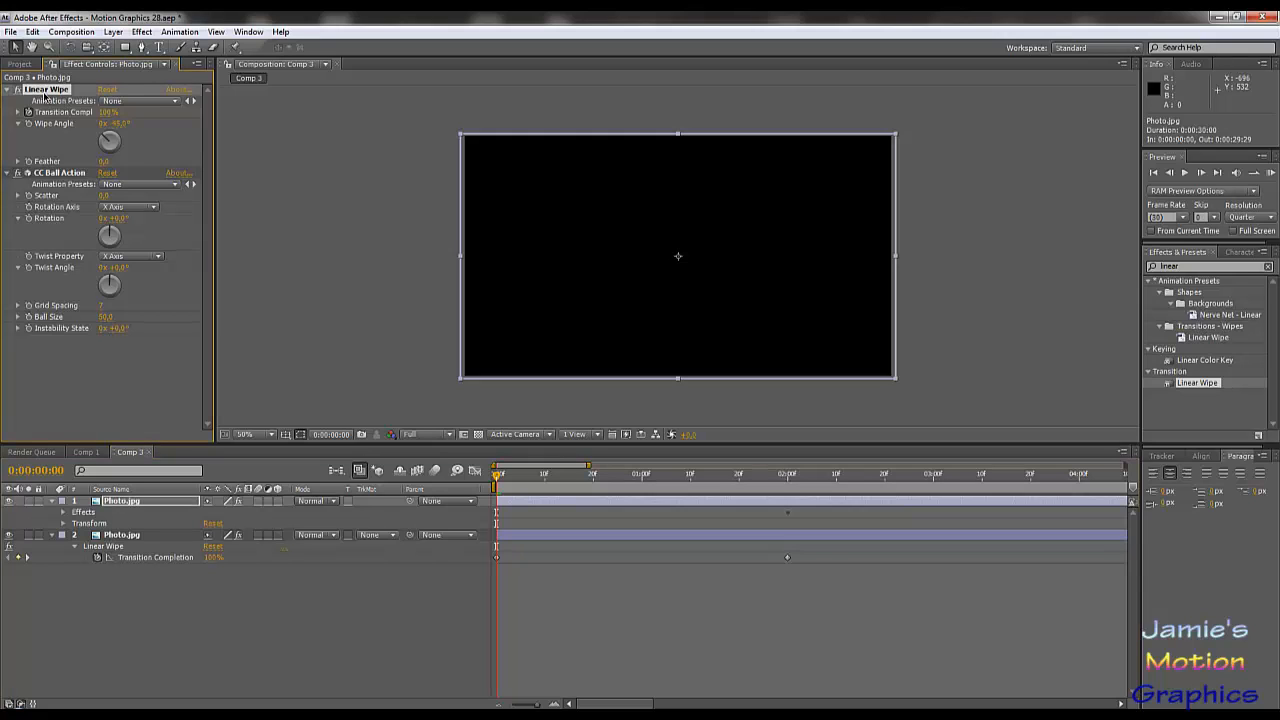
{"action": "key", "text": "ctrl+d"}
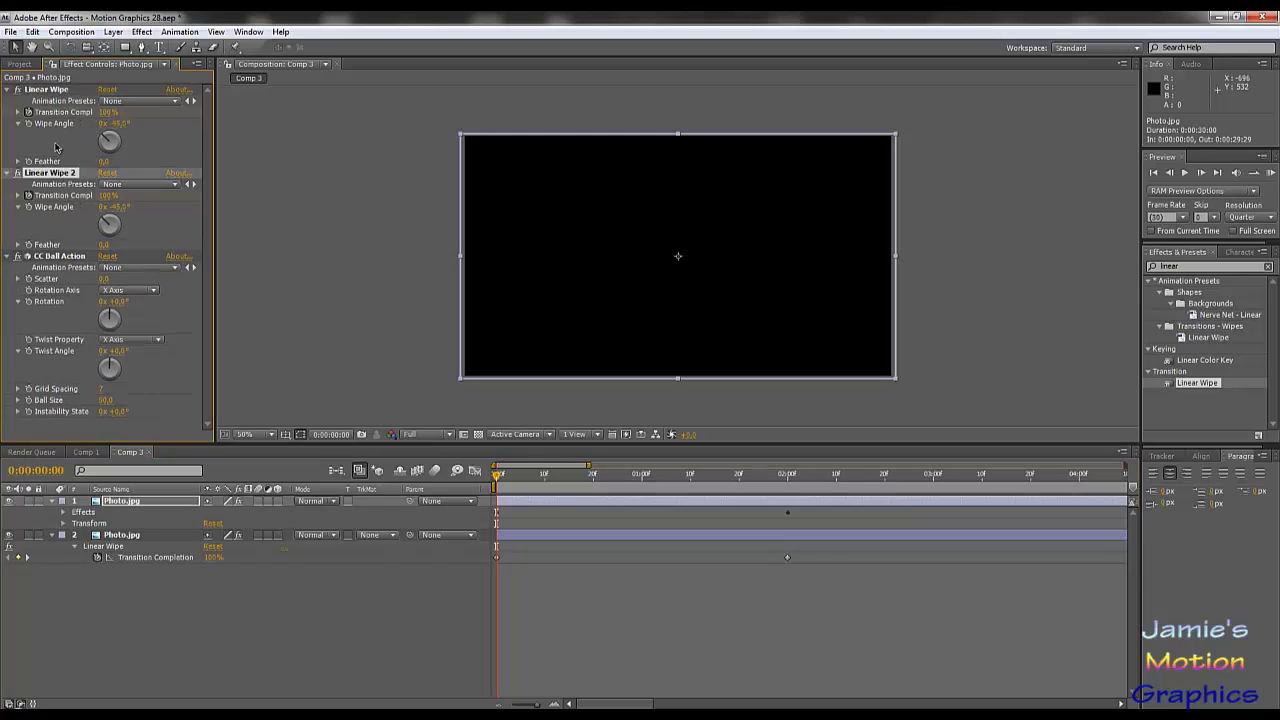
{"action": "left_click", "coordinate": [119, 207]}
{"action": "type", "text": "135"}
{"action": "key", "text": "Return"}
- Keyframe Linear Wipe 2's Transition Completion at 0% at the start and 100% at 0:00:02:00, and show the layer's keyframes
{"action": "left_click", "coordinate": [107, 196]}
{"action": "type", "text": "0"}
{"action": "key", "text": "Return"}
{"action": "left_click", "coordinate": [789, 490]}
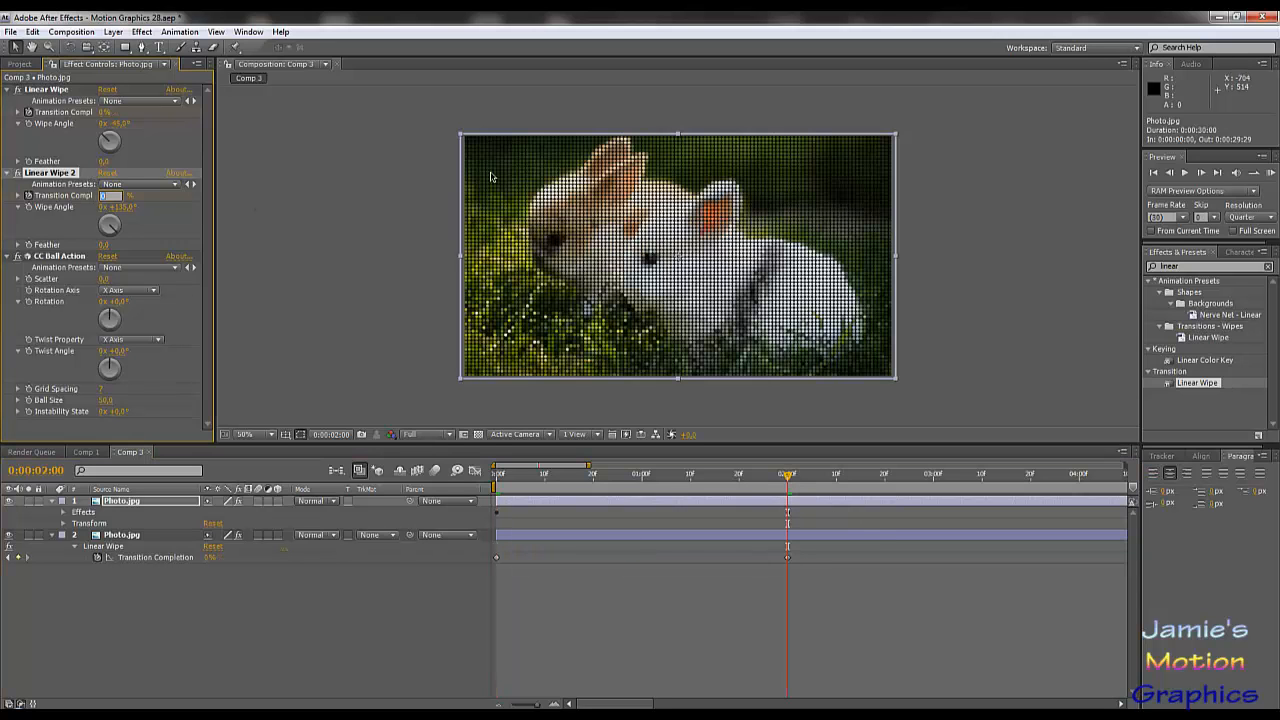
{"action": "key", "text": "Return"}
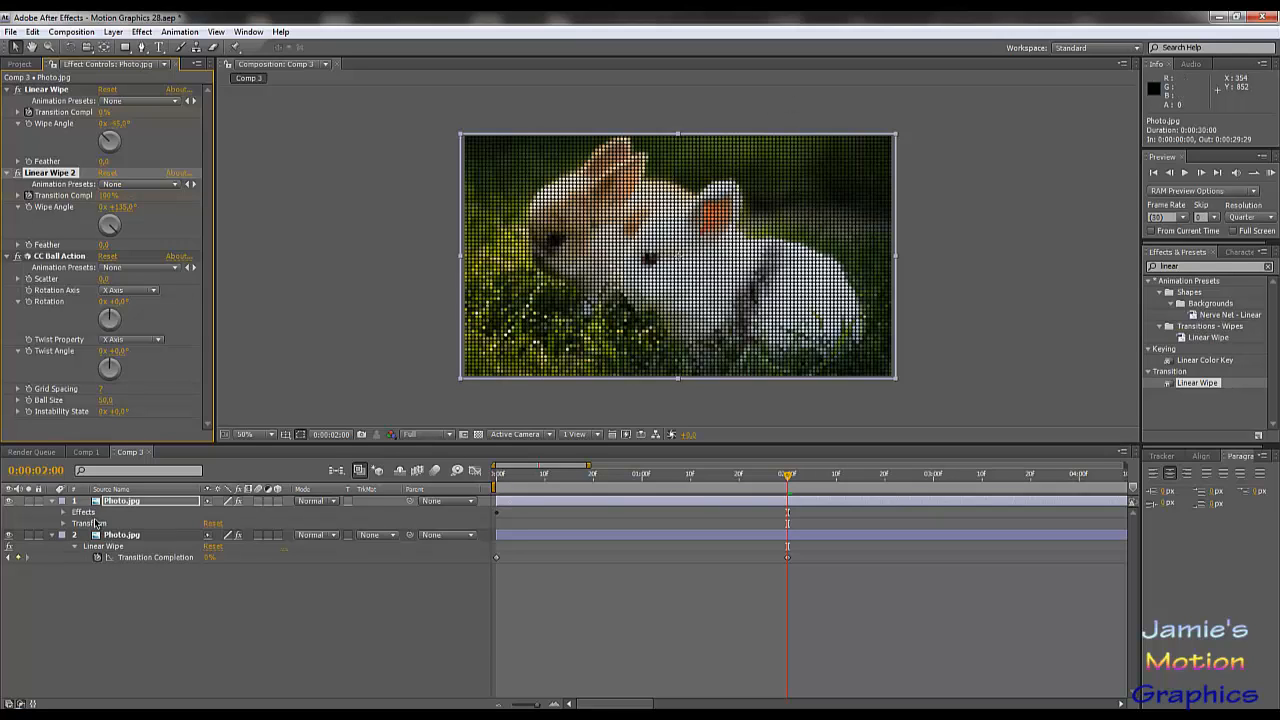
{"action": "key", "text": "u"}
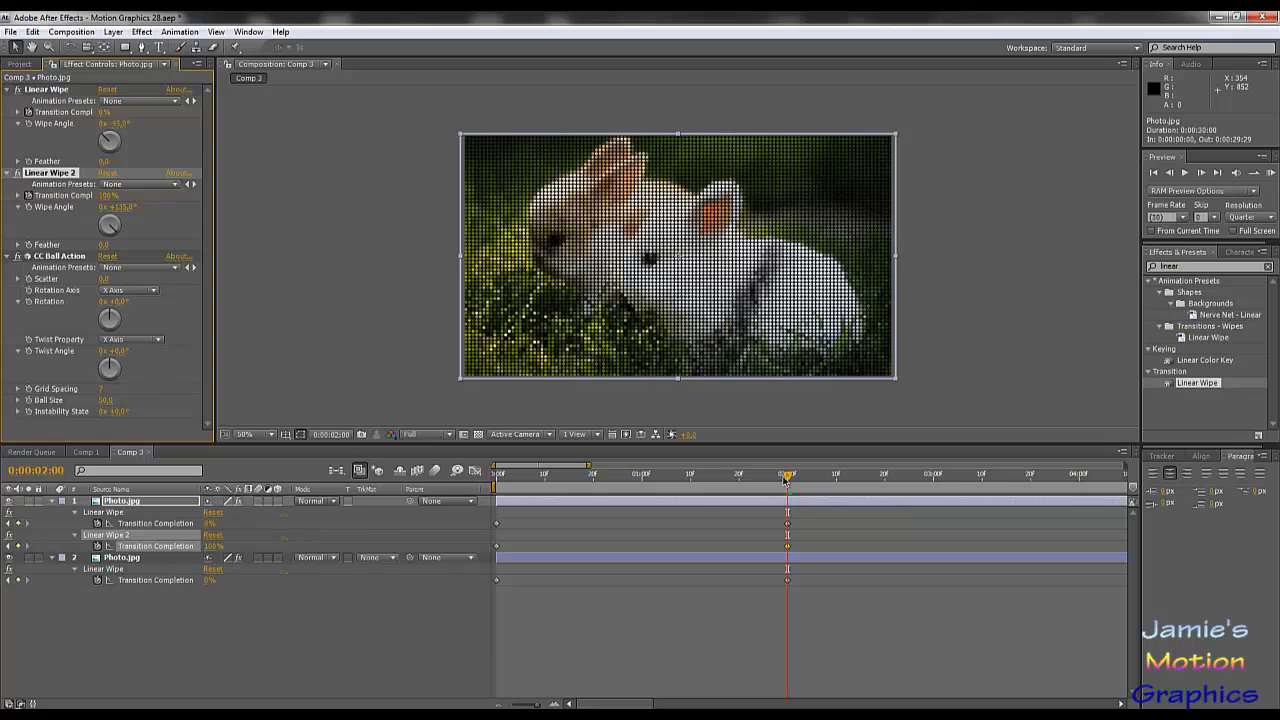
- Shift both Linear Wipe 2 keyframes one frame later, to 0:00:00:01 and 0:00:02:01
{"action": "left_click", "coordinate": [497, 547]}
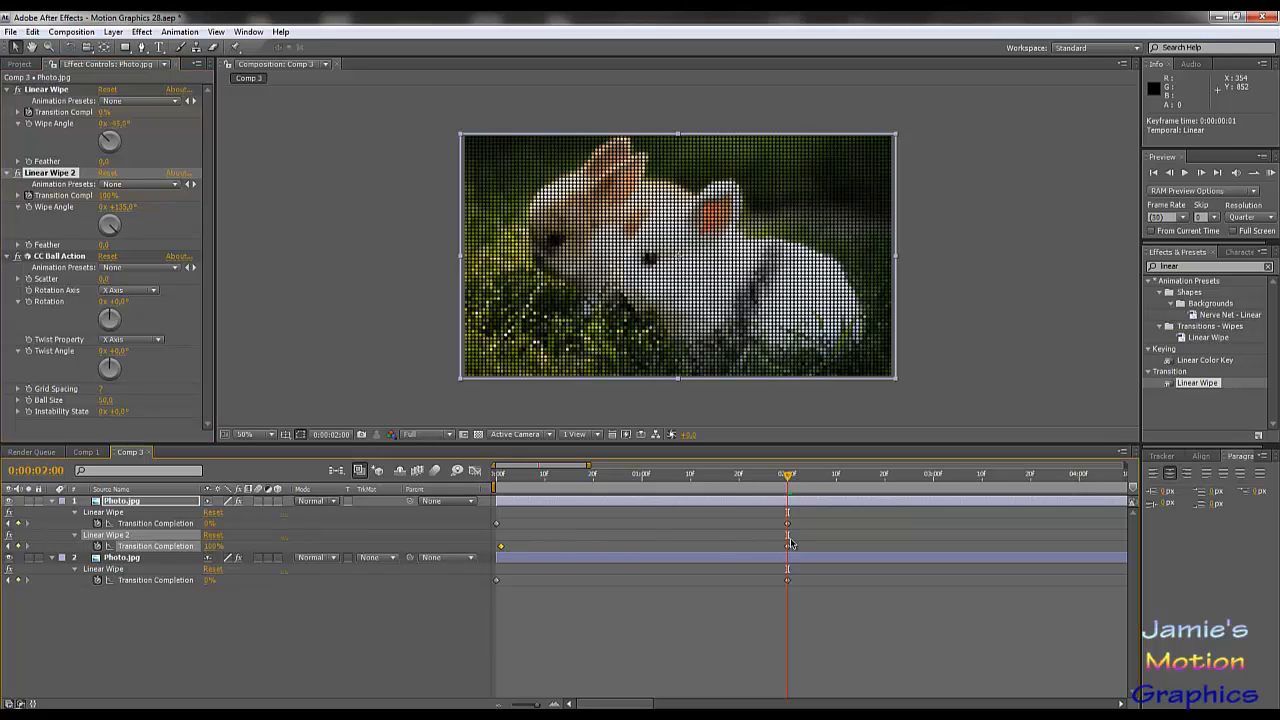
{"action": "left_click_drag", "start_coordinate": [788, 547], "coordinate": [793, 548]}
{"action": "left_click_drag", "start_coordinate": [742, 488], "coordinate": [719, 489]}
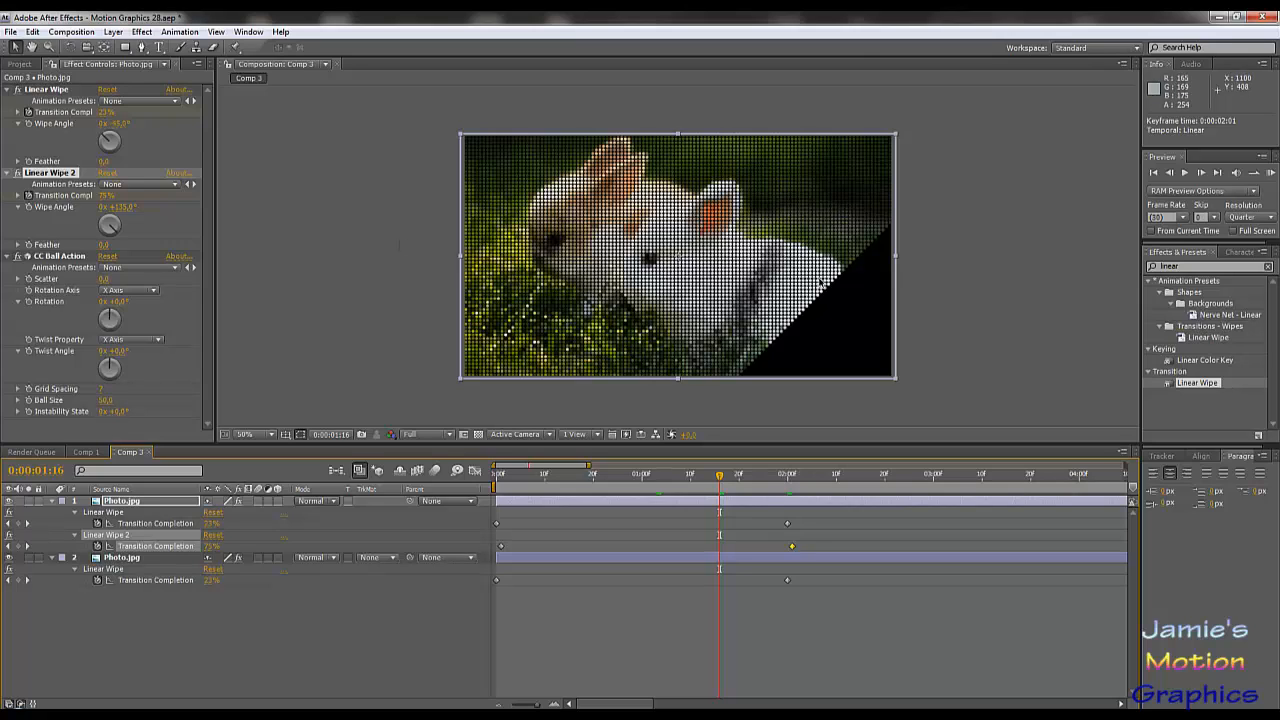
- Solo the upper photo layer and check its diagonal strip of balls at several points of the wipe
{"action": "left_click", "coordinate": [30, 501]}
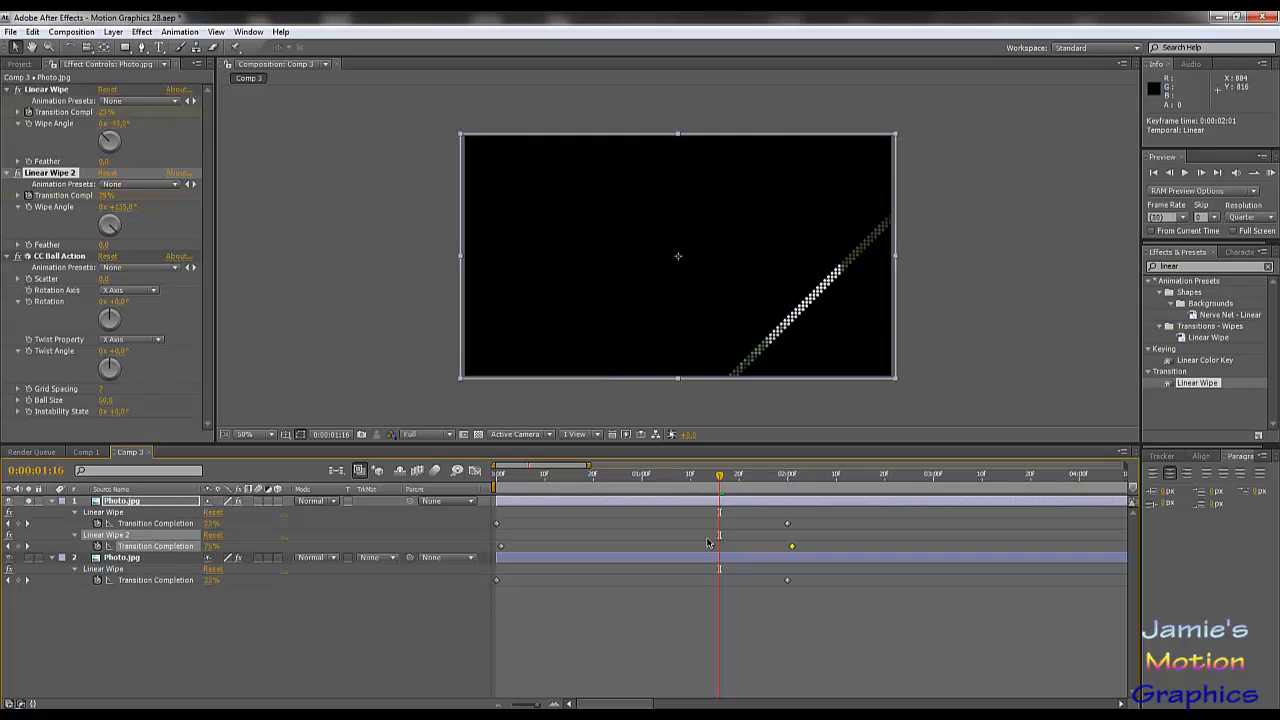
{"action": "left_click", "coordinate": [628, 478]}
{"action": "left_click", "coordinate": [578, 478]}
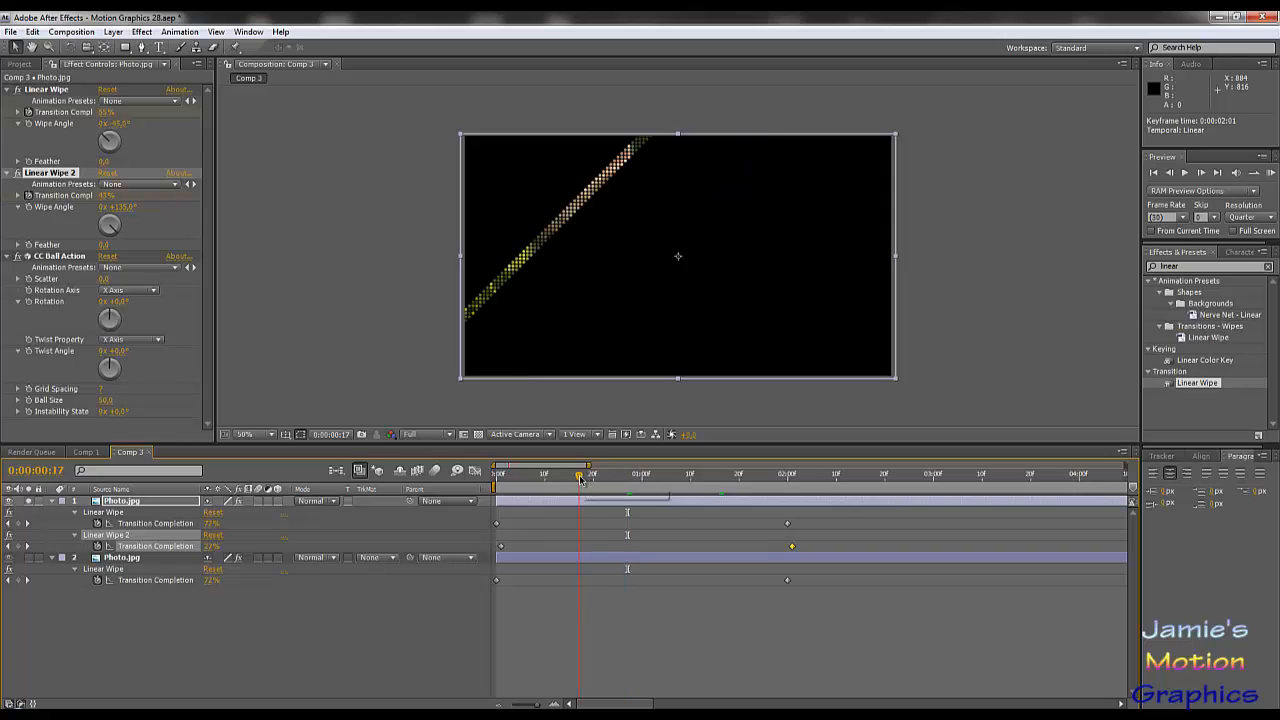
{"action": "left_click", "coordinate": [700, 478]}
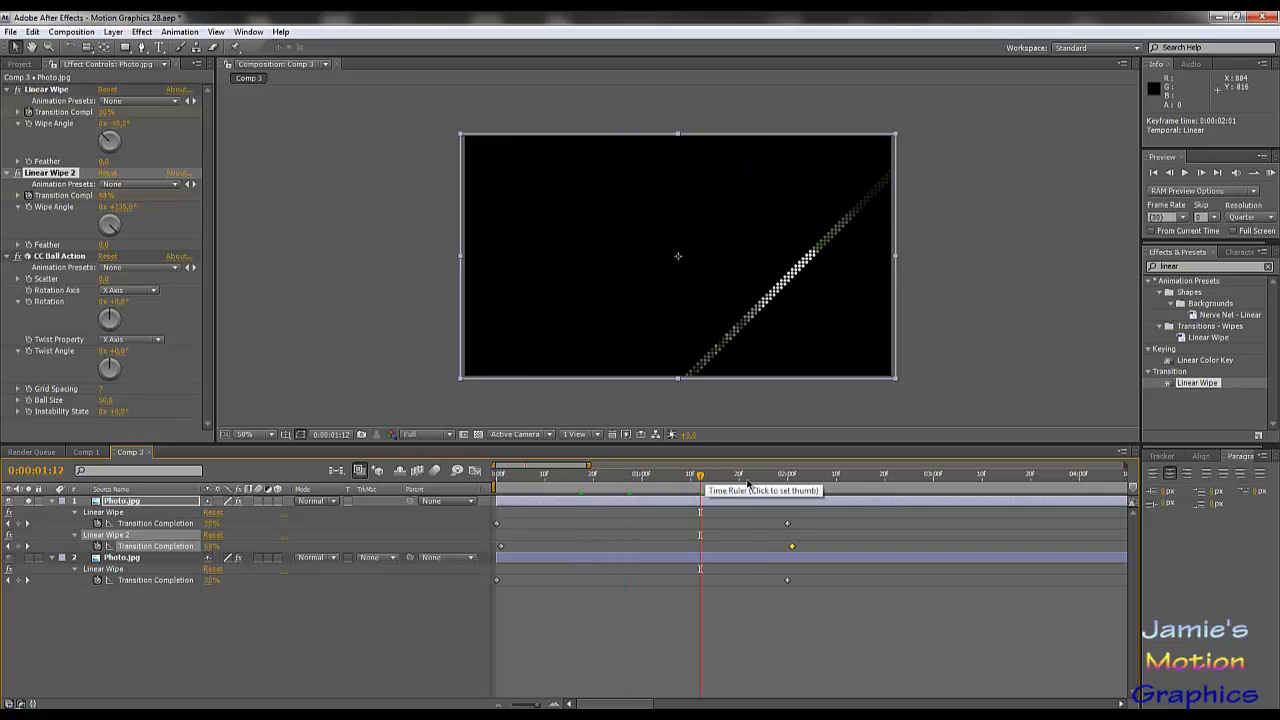
{"action": "left_click", "coordinate": [749, 478]}
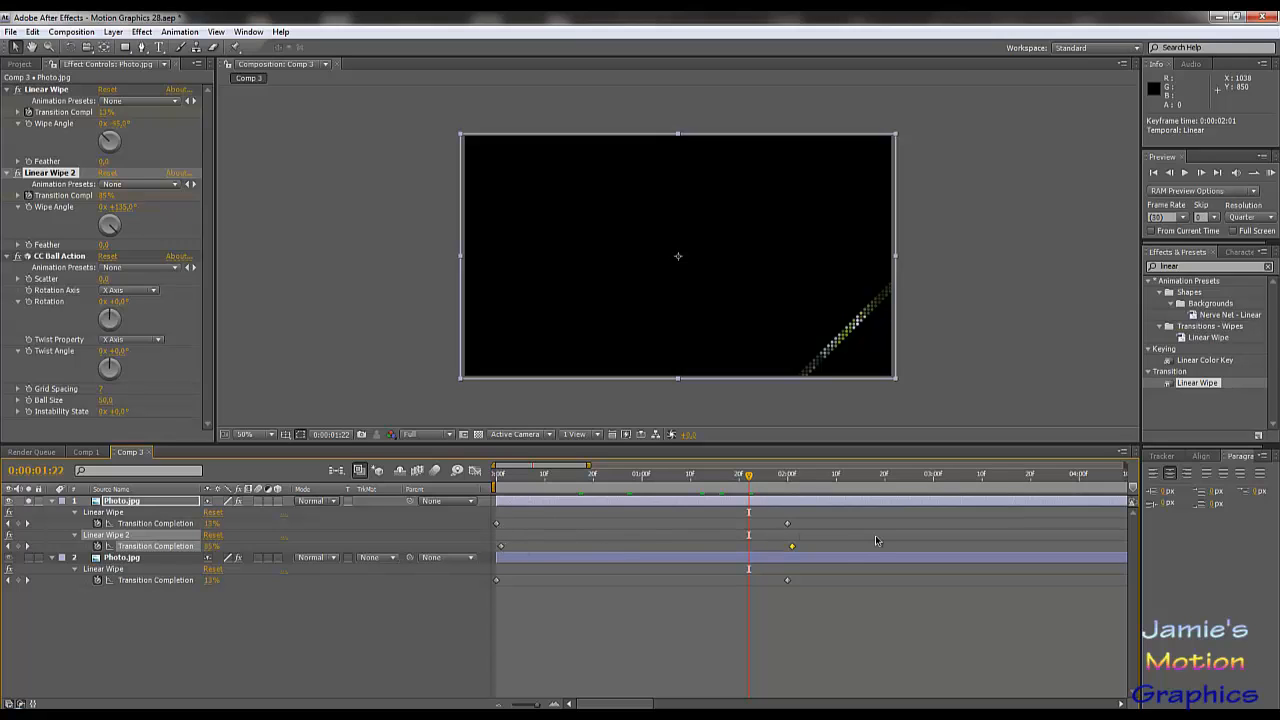
- Shift all of the upper photo layer's Transition Completion keyframes one frame later and check the wipe at 0:00:01:10
{"action": "left_click_drag", "start_coordinate": [816, 519], "coordinate": [503, 528]}
{"action": "left_click", "coordinate": [497, 525]}
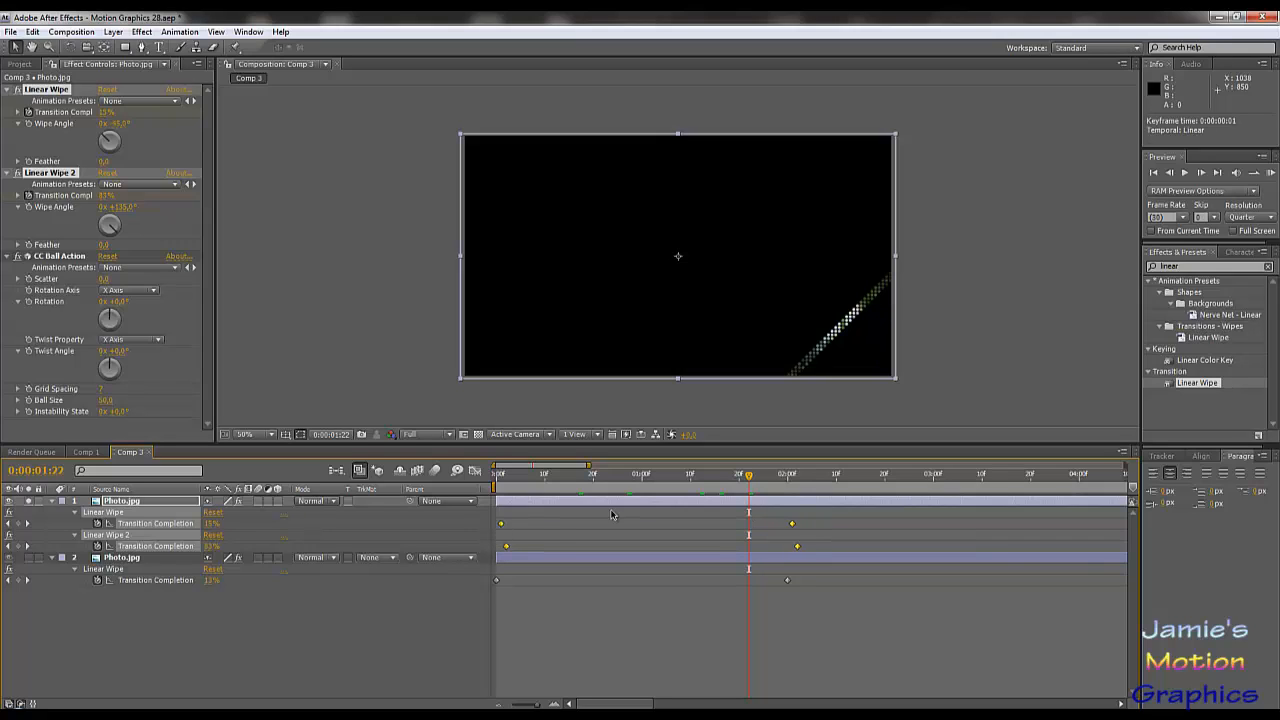
{"action": "left_click_drag", "start_coordinate": [748, 476], "coordinate": [690, 483]}
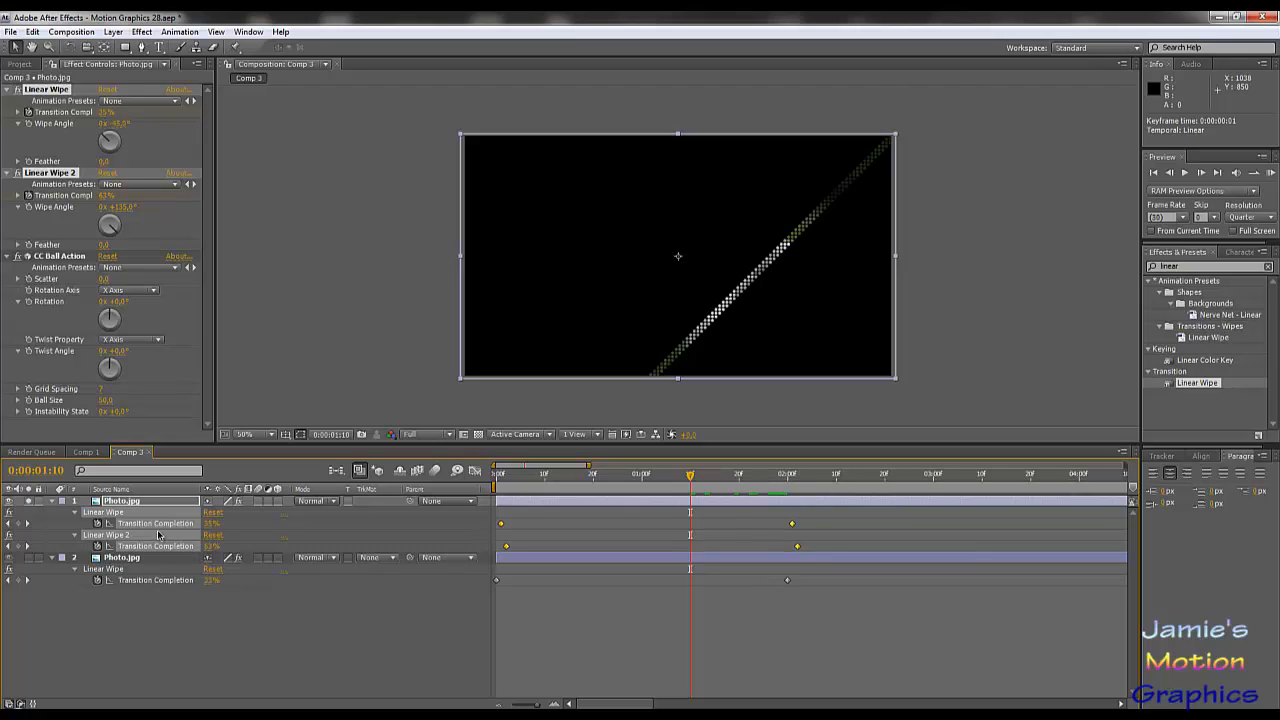
- Move the upper photo layer's Transition Completion keyframes one frame earlier and the lower photo layer's Linear Wipe keyframes one frame later
{"action": "left_click_drag", "start_coordinate": [500, 524], "coordinate": [495, 524]}
{"action": "left_click", "coordinate": [497, 580]}
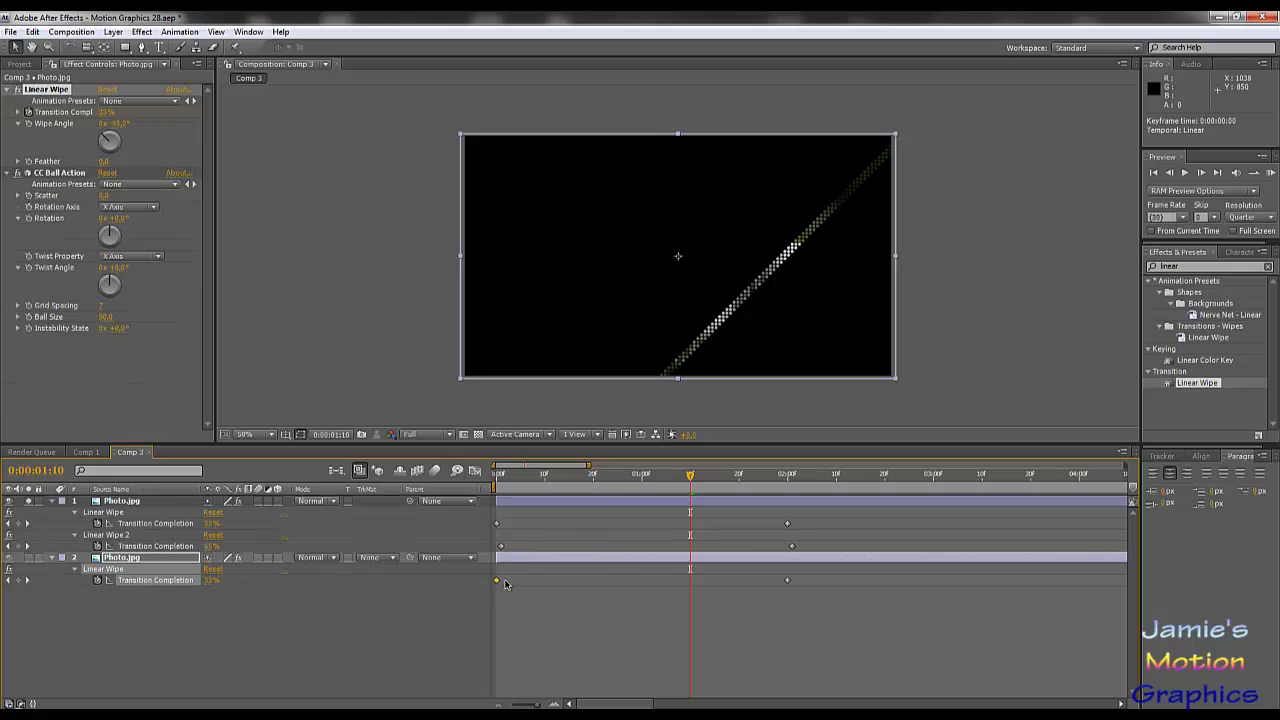
{"action": "left_click", "coordinate": [787, 580]}
{"action": "left_click", "coordinate": [787, 580], "text": "ctrl"}
{"action": "left_click_drag", "start_coordinate": [803, 603], "coordinate": [505, 583]}
{"action": "left_click", "coordinate": [497, 581]}
- Solo the lower photo layer as well and add the Curves effect to it, below CC Ball Action
{"action": "left_click", "coordinate": [29, 559]}
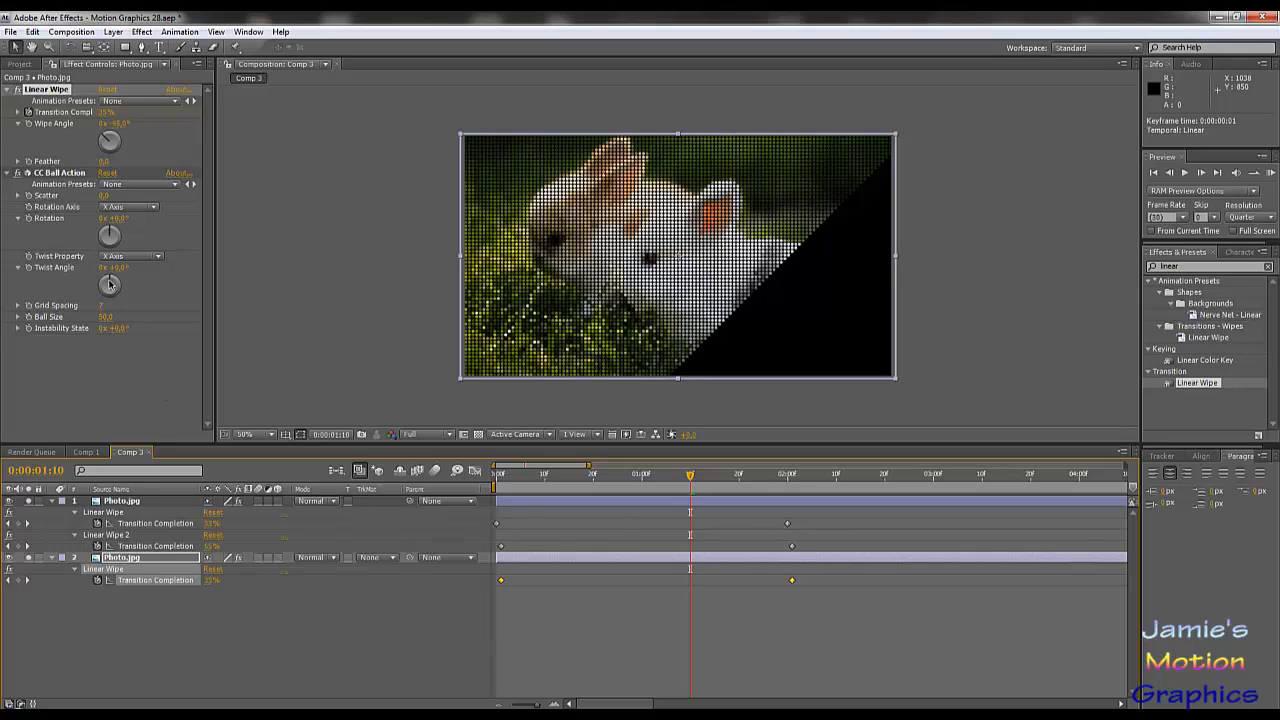
{"action": "left_click", "coordinate": [118, 367]}
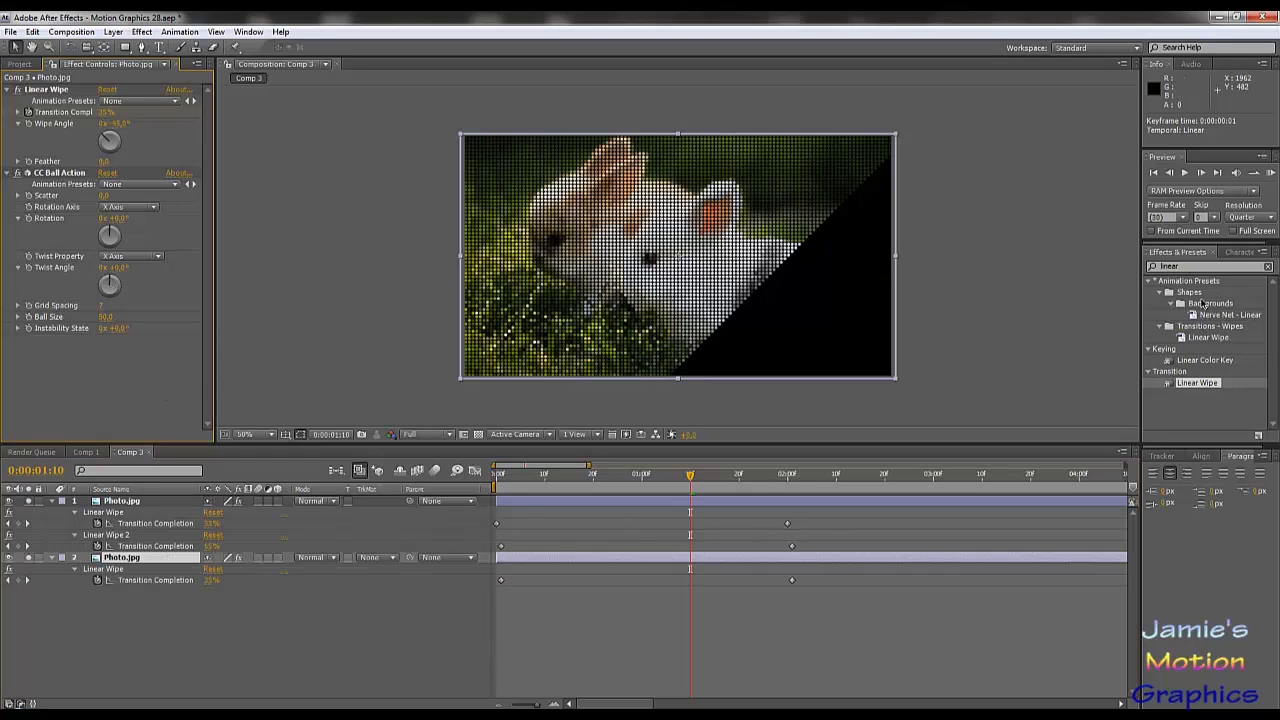
{"action": "left_click", "coordinate": [1192, 266]}
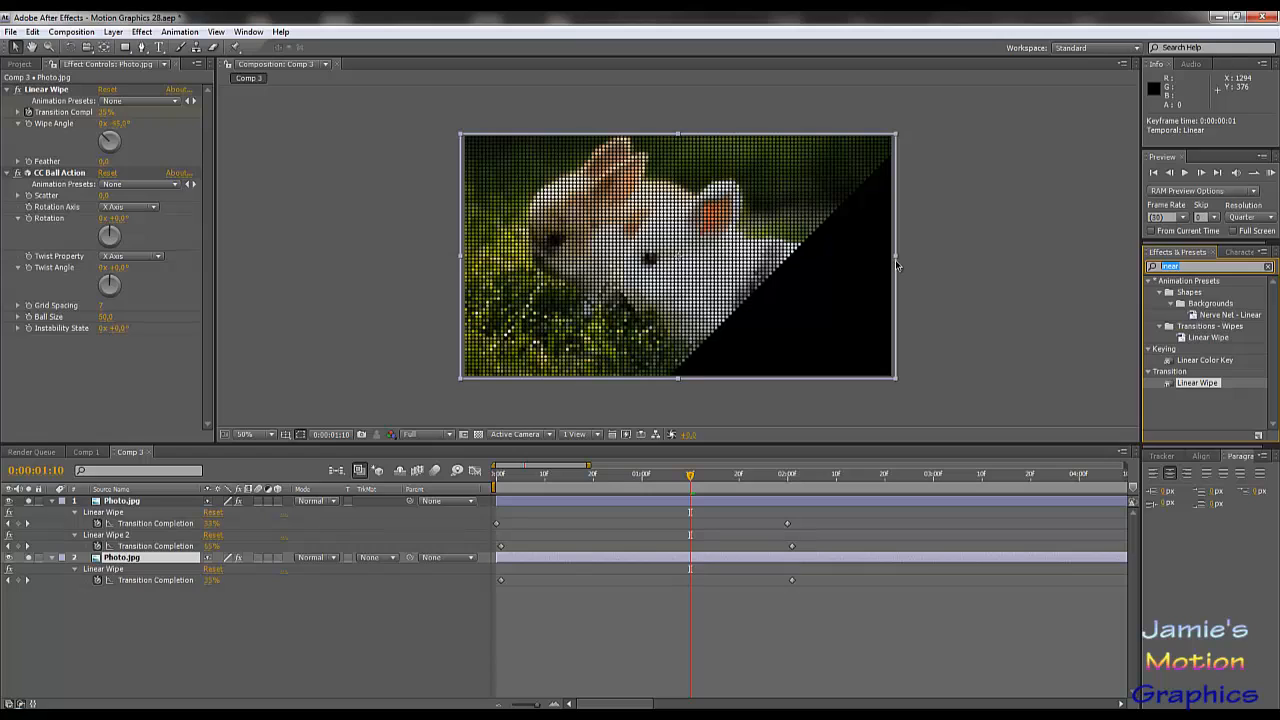
{"action": "type", "text": "curve"}
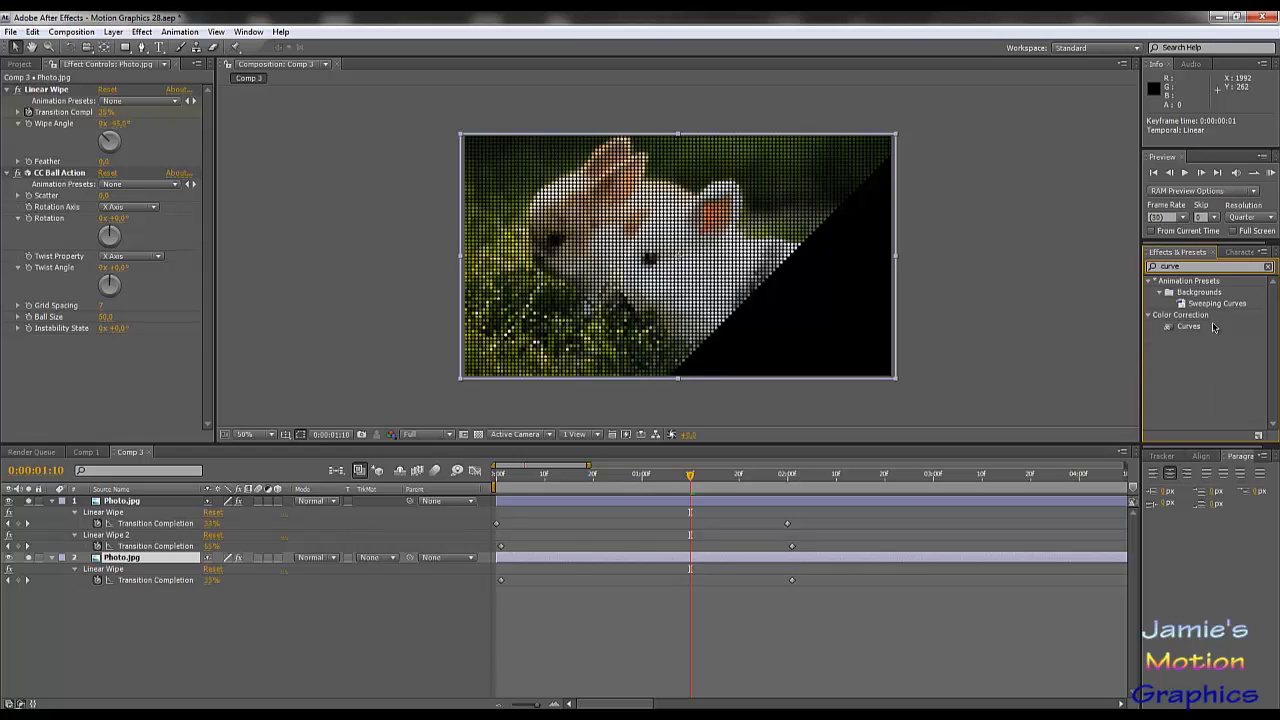
{"action": "left_click_drag", "start_coordinate": [1185, 333], "coordinate": [56, 361]}
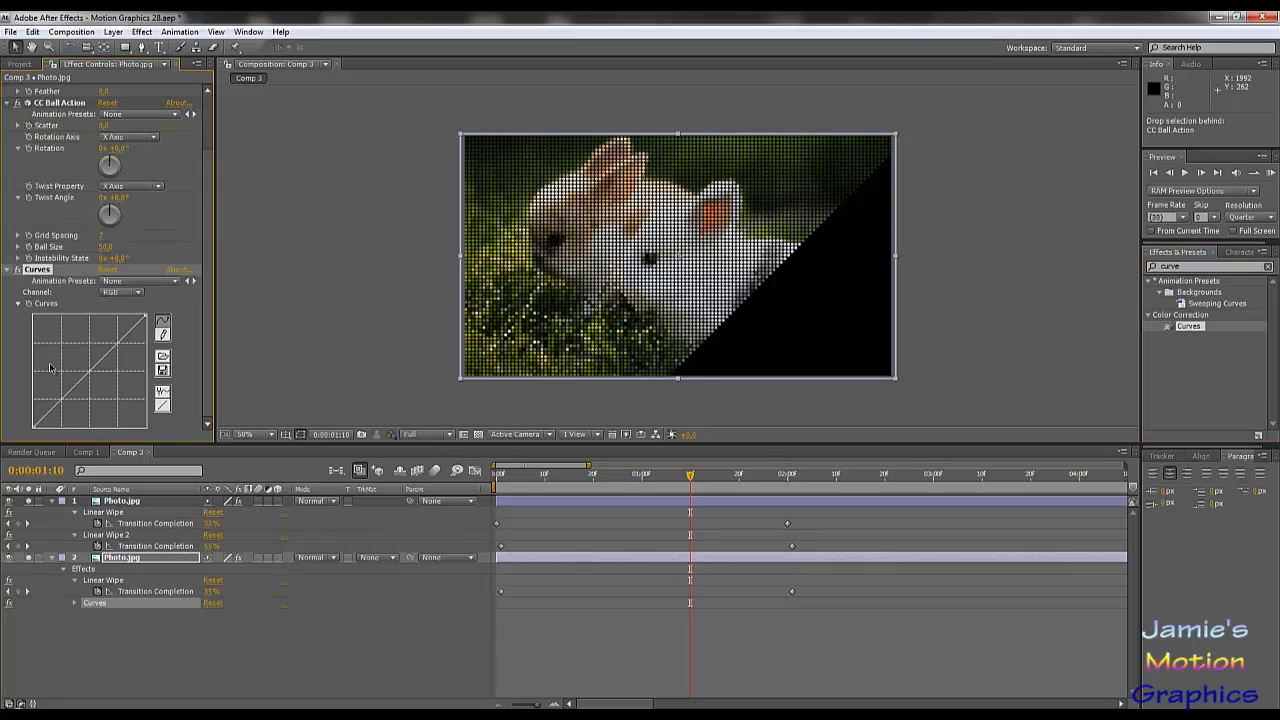
- Raise the lower photo's RGB curve steeply to brighten the balls strongly, and check the wipe at 0:00:01:03
{"action": "left_click_drag", "start_coordinate": [586, 479], "coordinate": [557, 483]}
{"action": "key", "text": "space"}
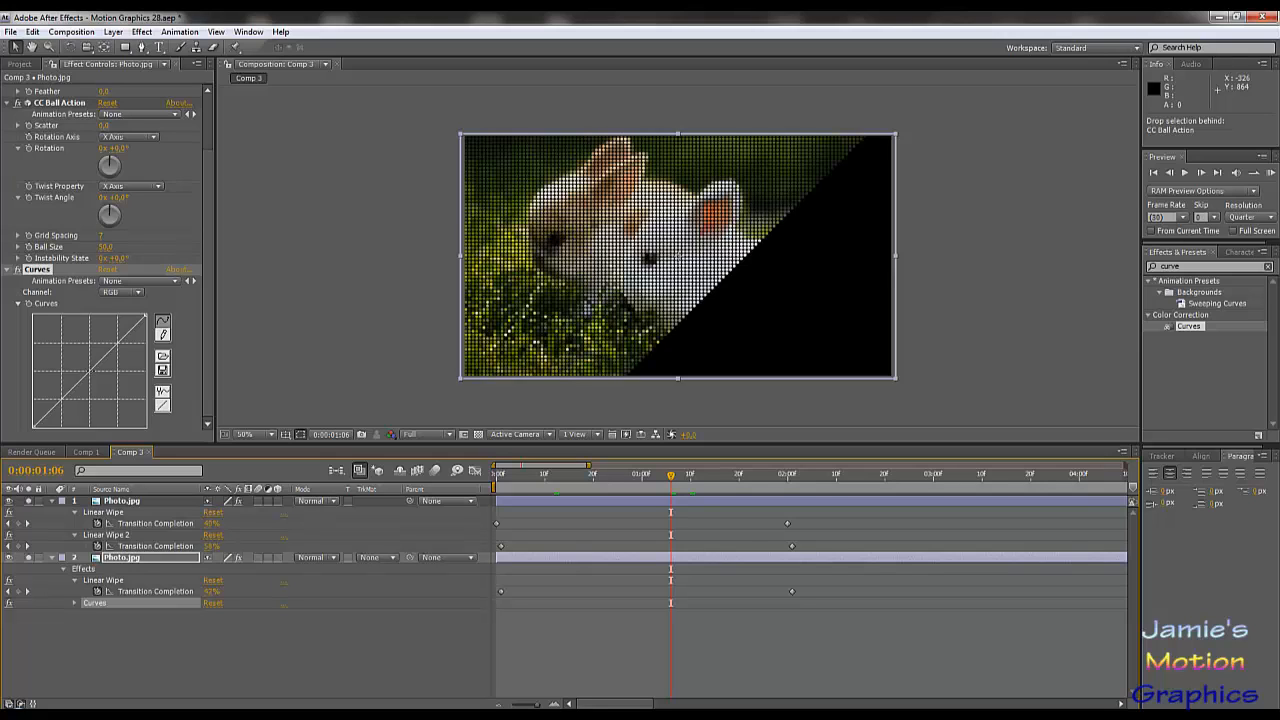
{"action": "left_click_drag", "start_coordinate": [89, 371], "coordinate": [44, 342]}
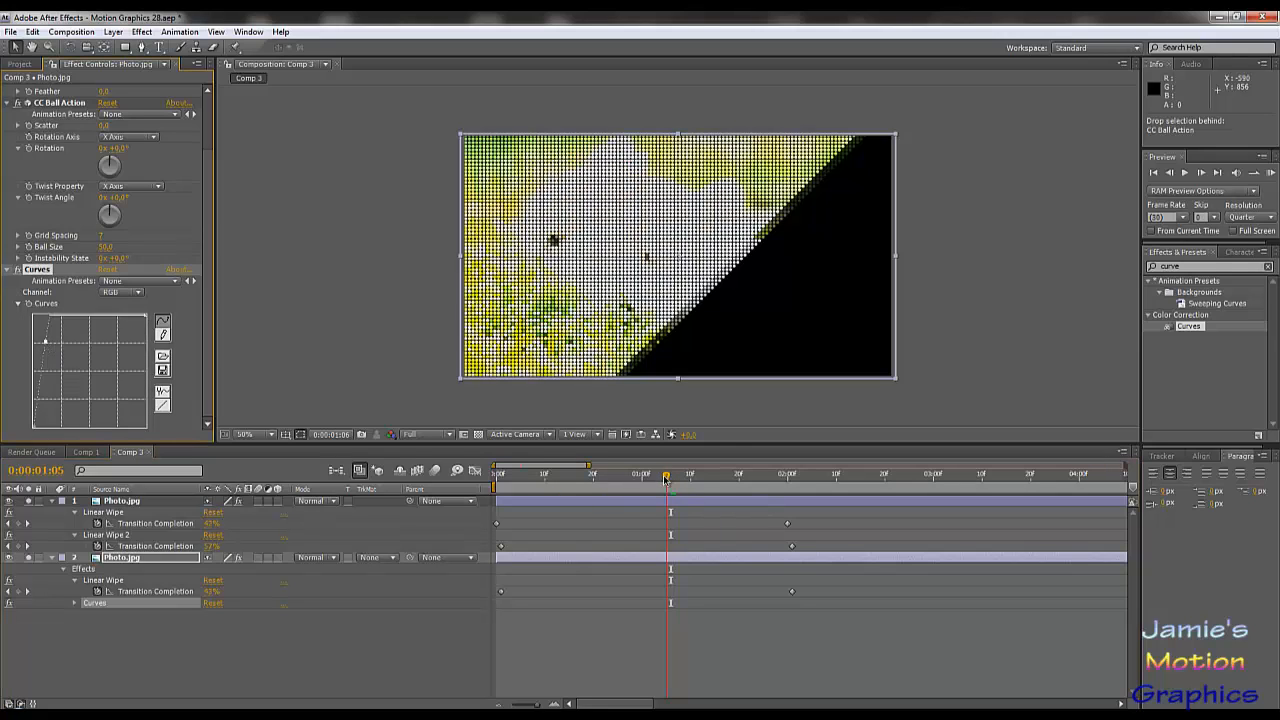
{"action": "left_click_drag", "start_coordinate": [671, 479], "coordinate": [656, 476]}
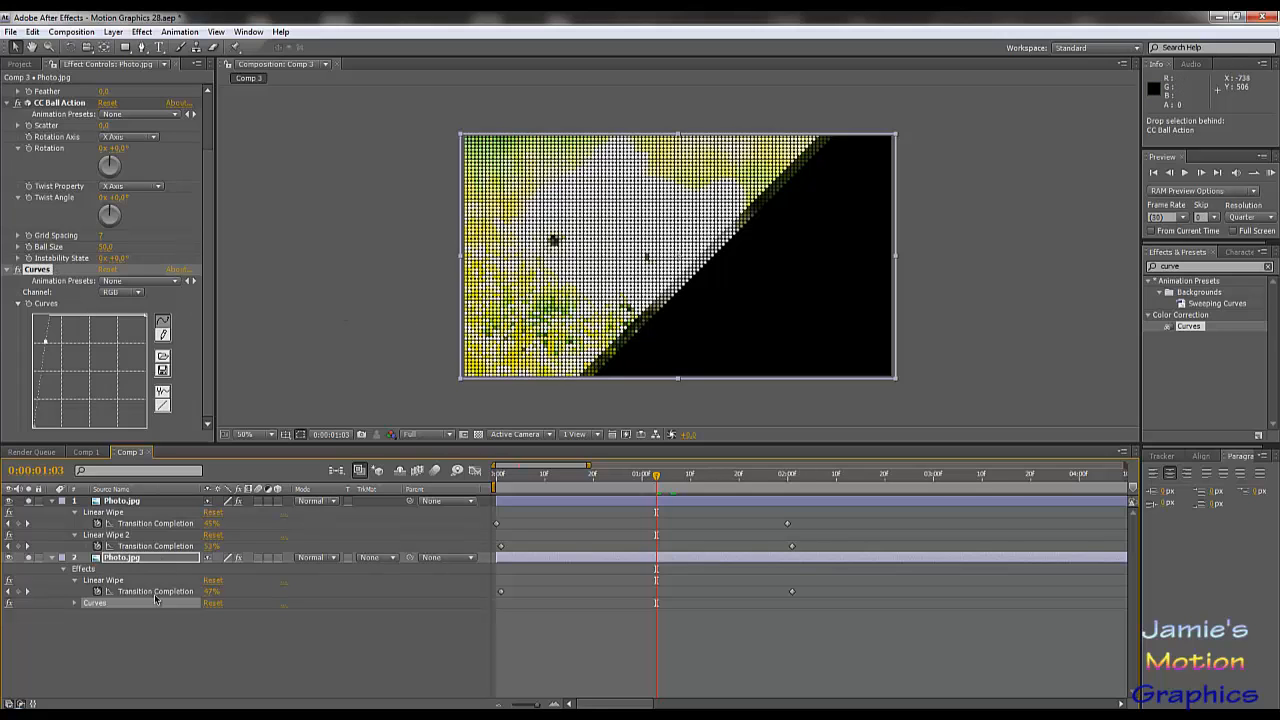
- Move the Curves effect from the lower photo layer to the upper photo layer, at the end of its effects
{"action": "key", "text": "Delete"}
{"action": "left_click", "coordinate": [121, 501]}
{"action": "left_click", "coordinate": [124, 421]}
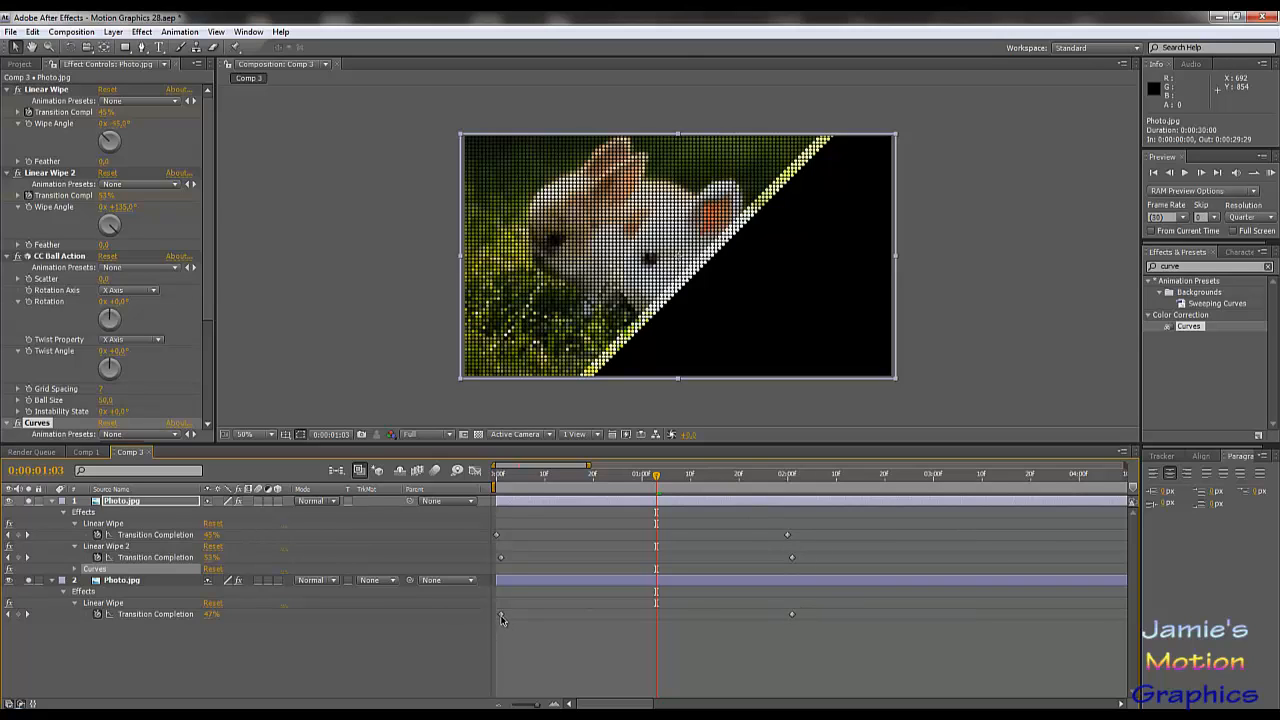
- Shift both lower photo wipe keyframes one frame earlier and all four upper photo wipe keyframes one frame later
{"action": "left_click_drag", "start_coordinate": [501, 619], "coordinate": [497, 619]}
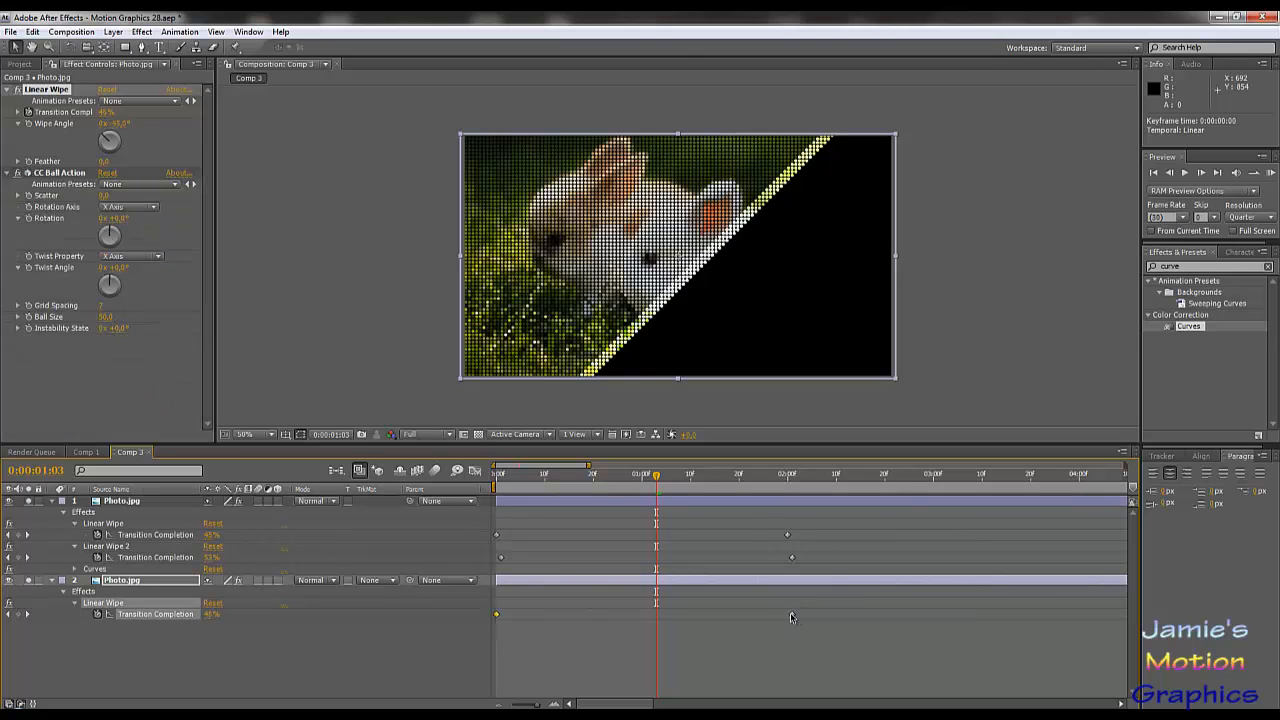
{"action": "left_click_drag", "start_coordinate": [792, 615], "coordinate": [788, 615]}
{"action": "left_click_drag", "start_coordinate": [804, 532], "coordinate": [496, 555]}
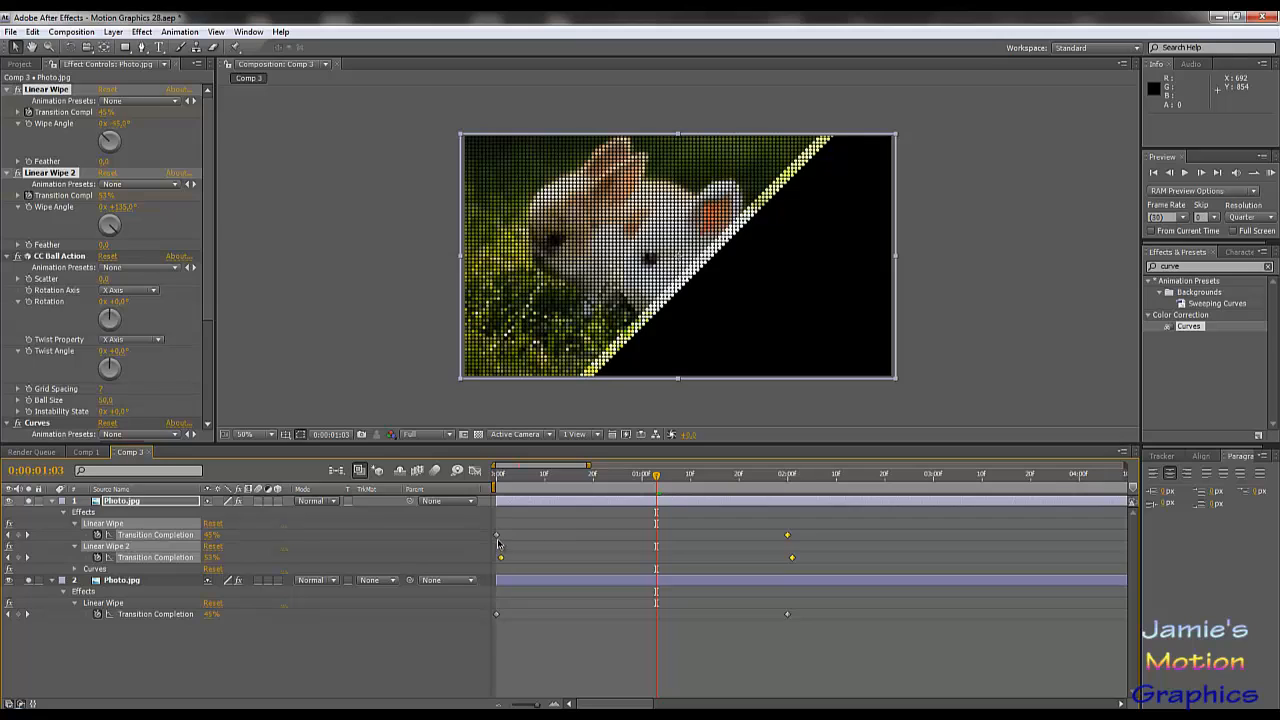
{"action": "left_click", "coordinate": [496, 535]}
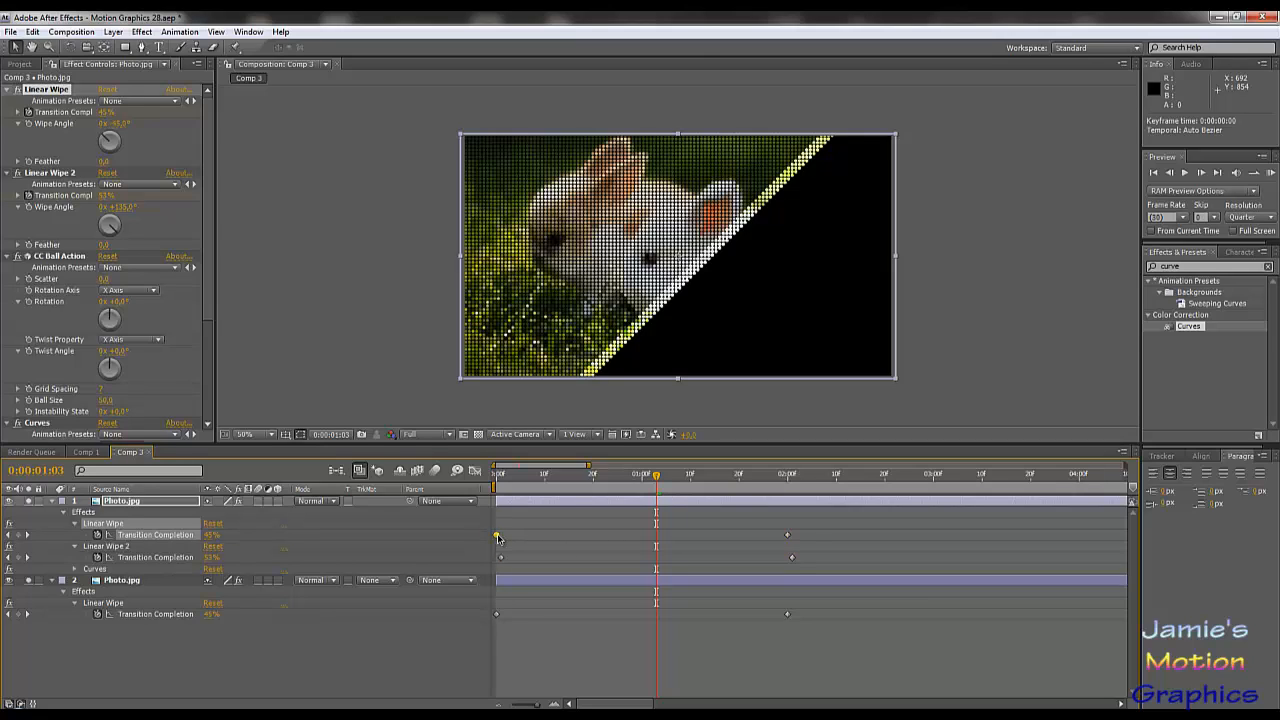
{"action": "left_click", "coordinate": [496, 535], "text": "ctrl"}
{"action": "left_click_drag", "start_coordinate": [833, 516], "coordinate": [507, 543]}
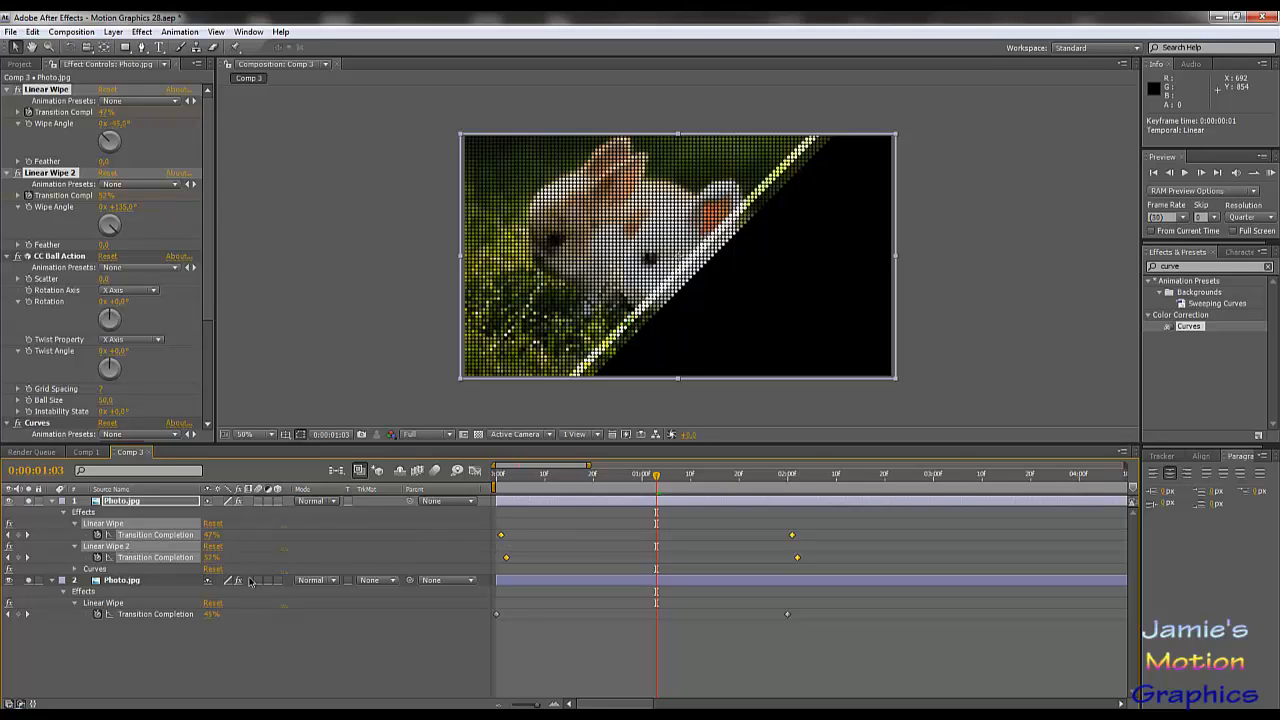
{"action": "left_click", "coordinate": [532, 541]}
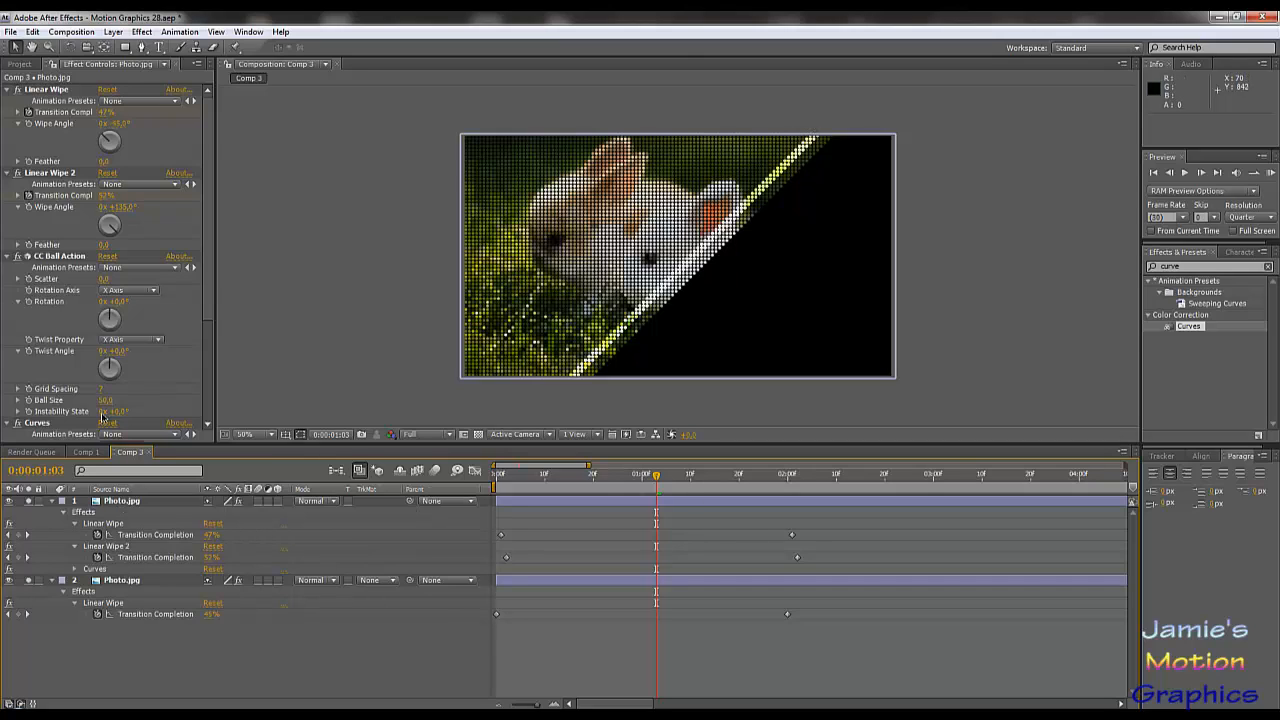
- Reorder the upper photo's effects so both Linear Wipes sit between CC Ball Action and Curves, and inspect the strip's edges up close
{"action": "left_click", "coordinate": [62, 173]}
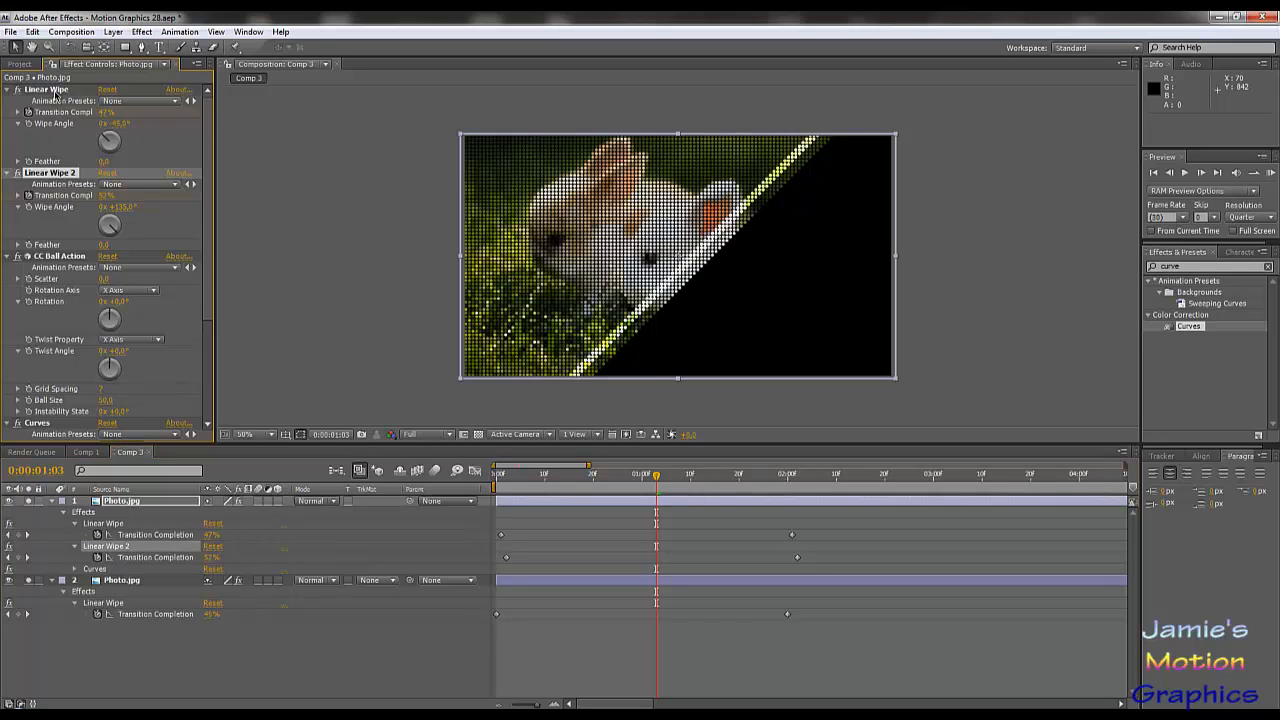
{"action": "left_click", "coordinate": [55, 92], "text": "ctrl"}
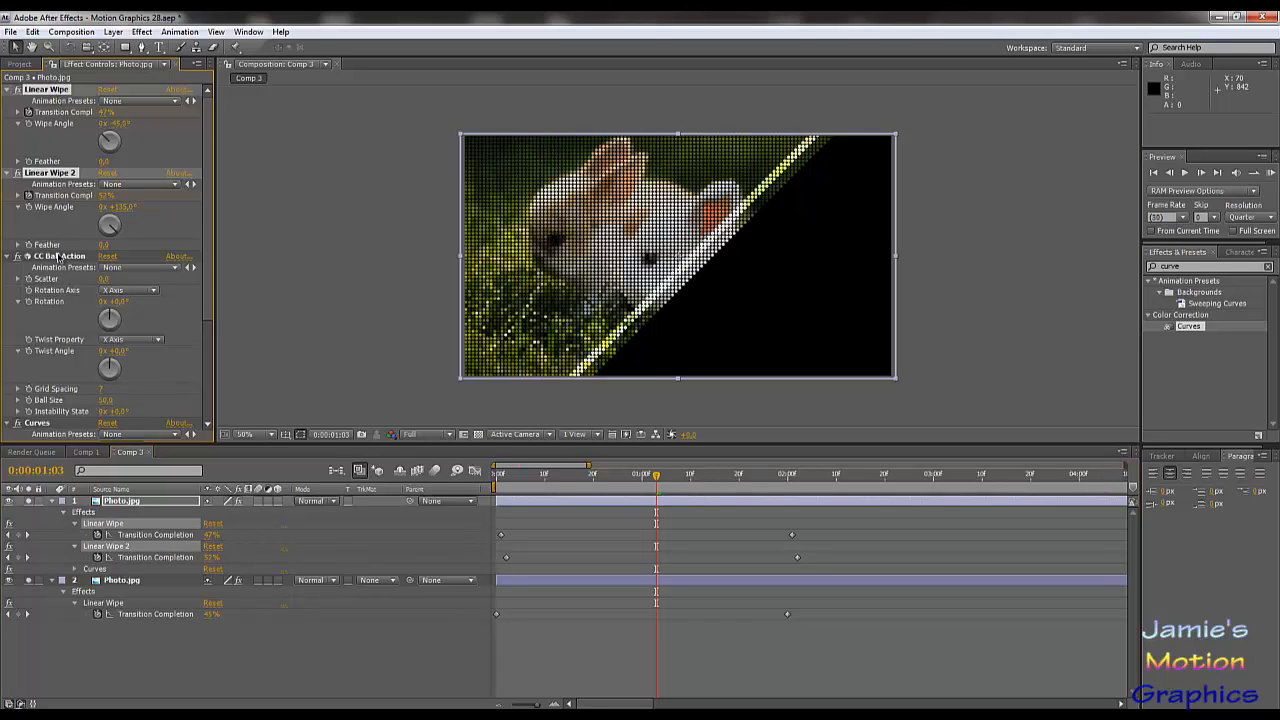
{"action": "left_click_drag", "start_coordinate": [52, 174], "coordinate": [73, 411]}
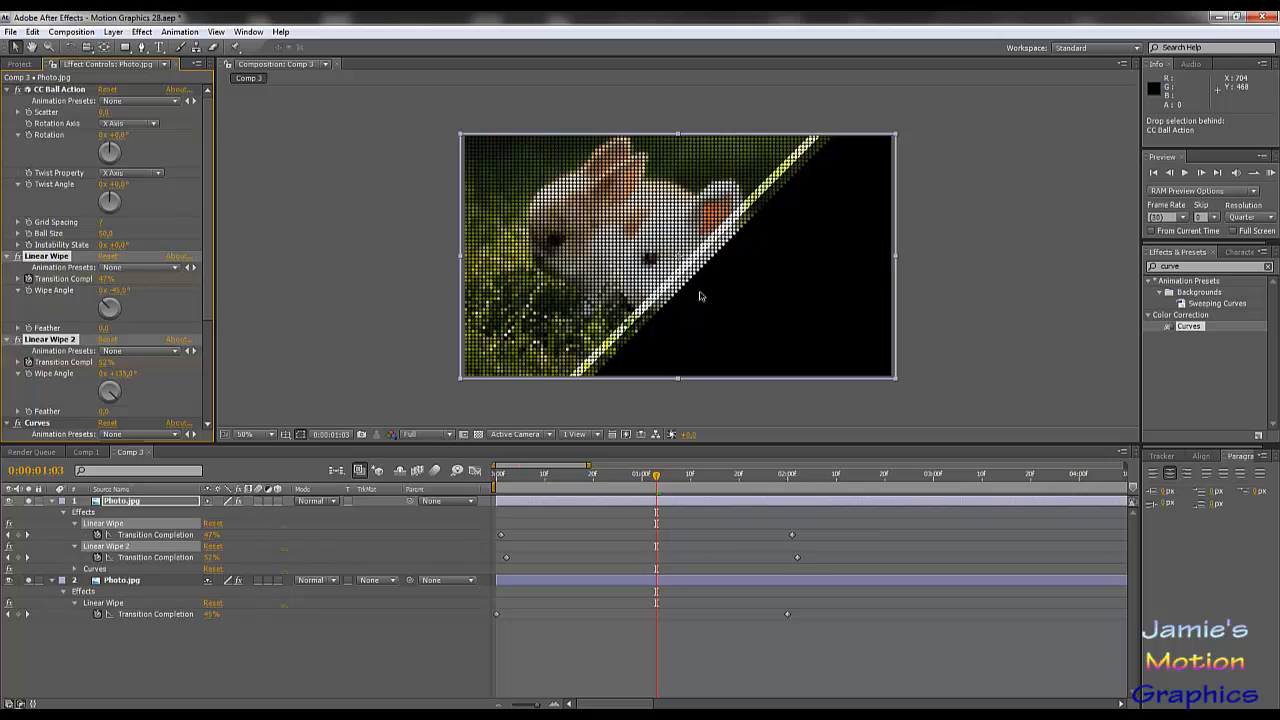
{"action": "scroll", "coordinate": [700, 298], "scroll_direction": "up", "scroll_amount": 2}
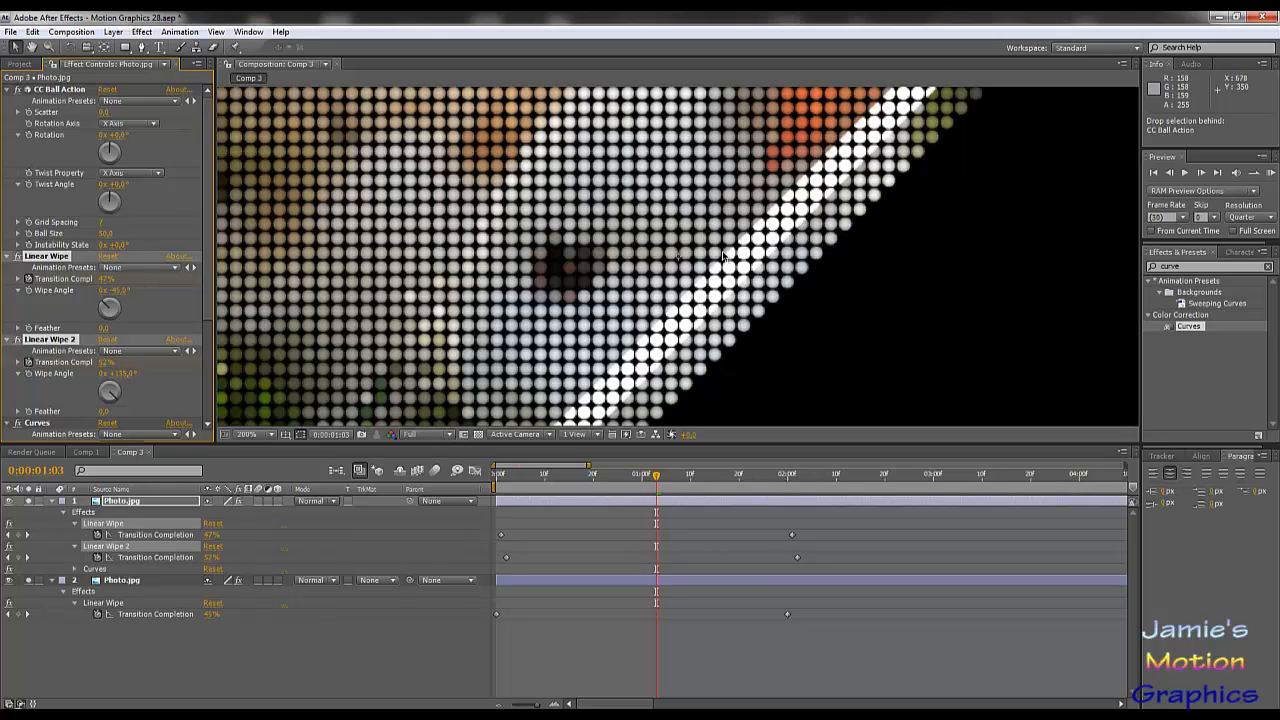
{"action": "scroll", "coordinate": [686, 309], "scroll_direction": "down", "scroll_amount": 2}
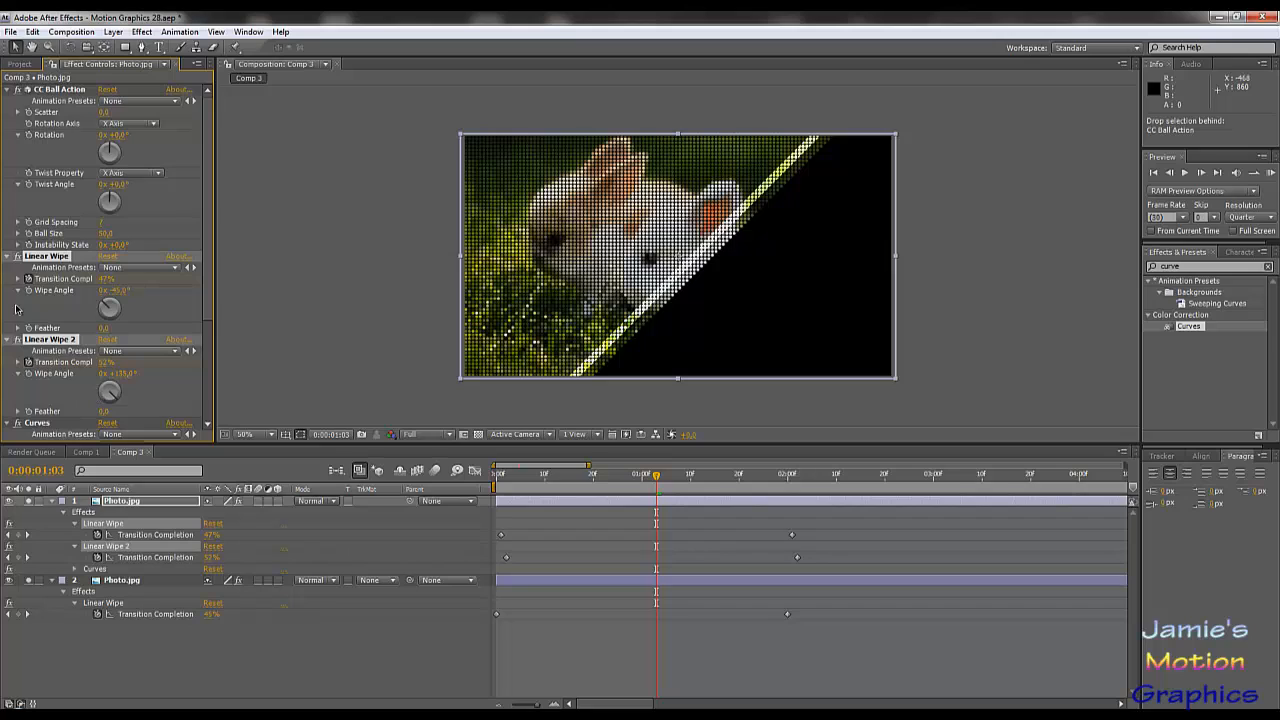
- Set the Feather of both Linear Wipes on the upper photo layer to 50
{"action": "left_click", "coordinate": [7, 256]}
{"action": "left_click", "coordinate": [8, 267]}
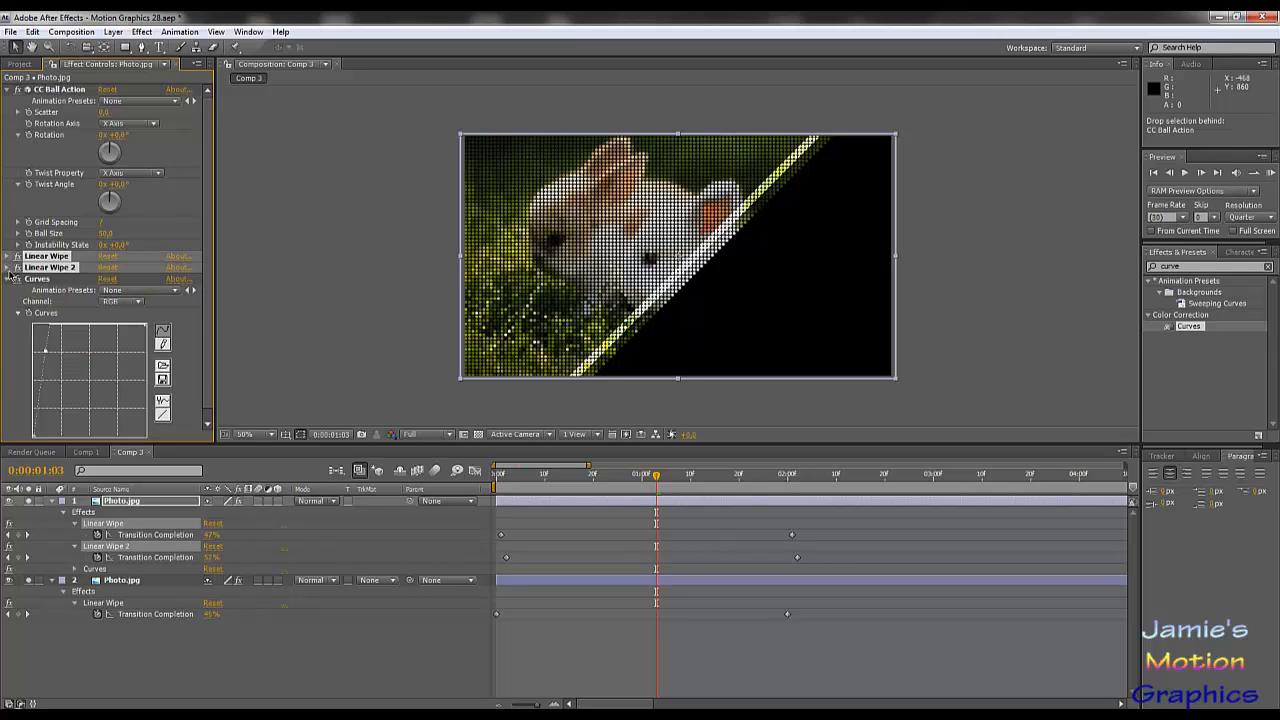
{"action": "left_click", "coordinate": [8, 267]}
{"action": "left_click", "coordinate": [7, 256]}
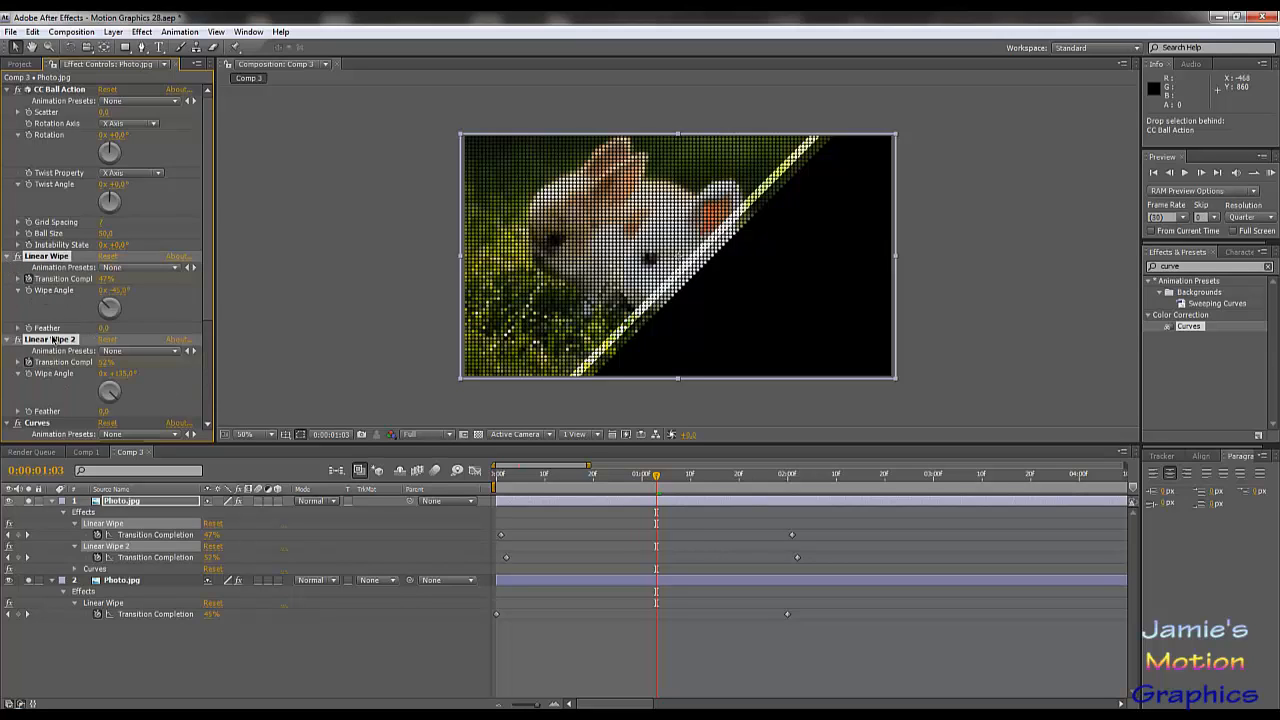
{"action": "left_click", "coordinate": [105, 330]}
{"action": "key", "text": "Return"}
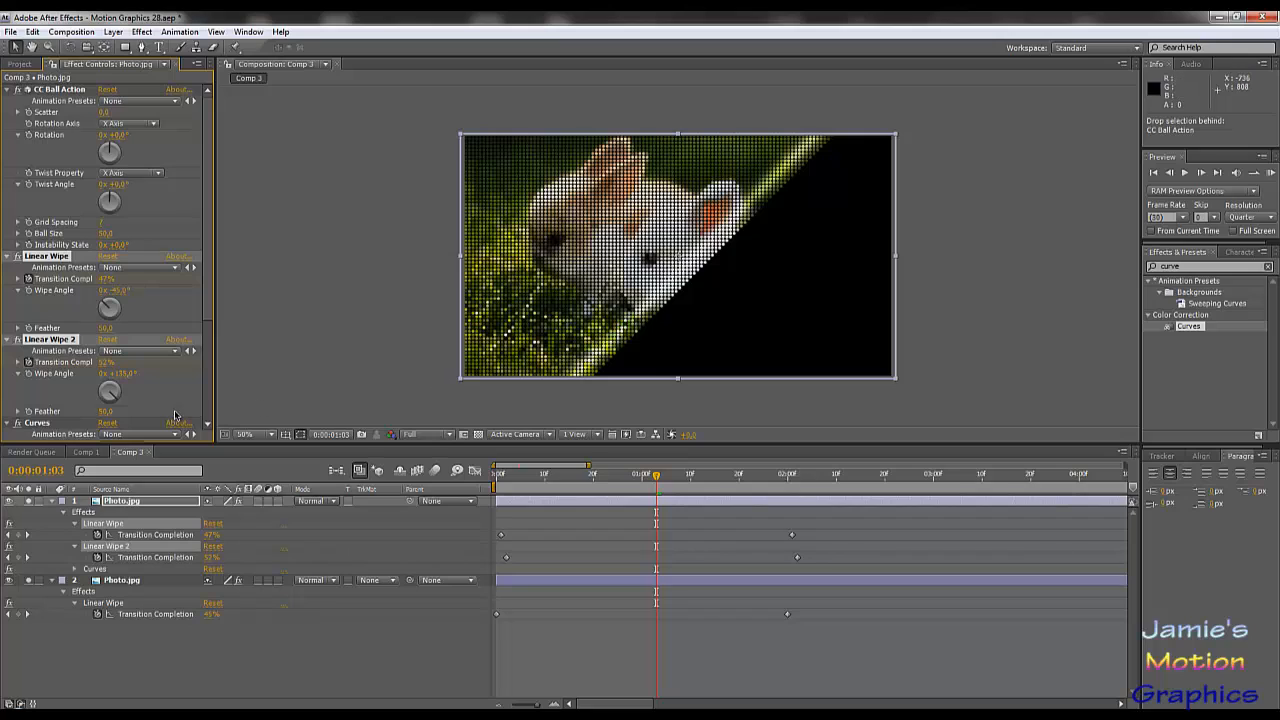
- Add the Glow effect to the upper photo layer and place it after Curves
{"action": "left_click", "coordinate": [1188, 266]}
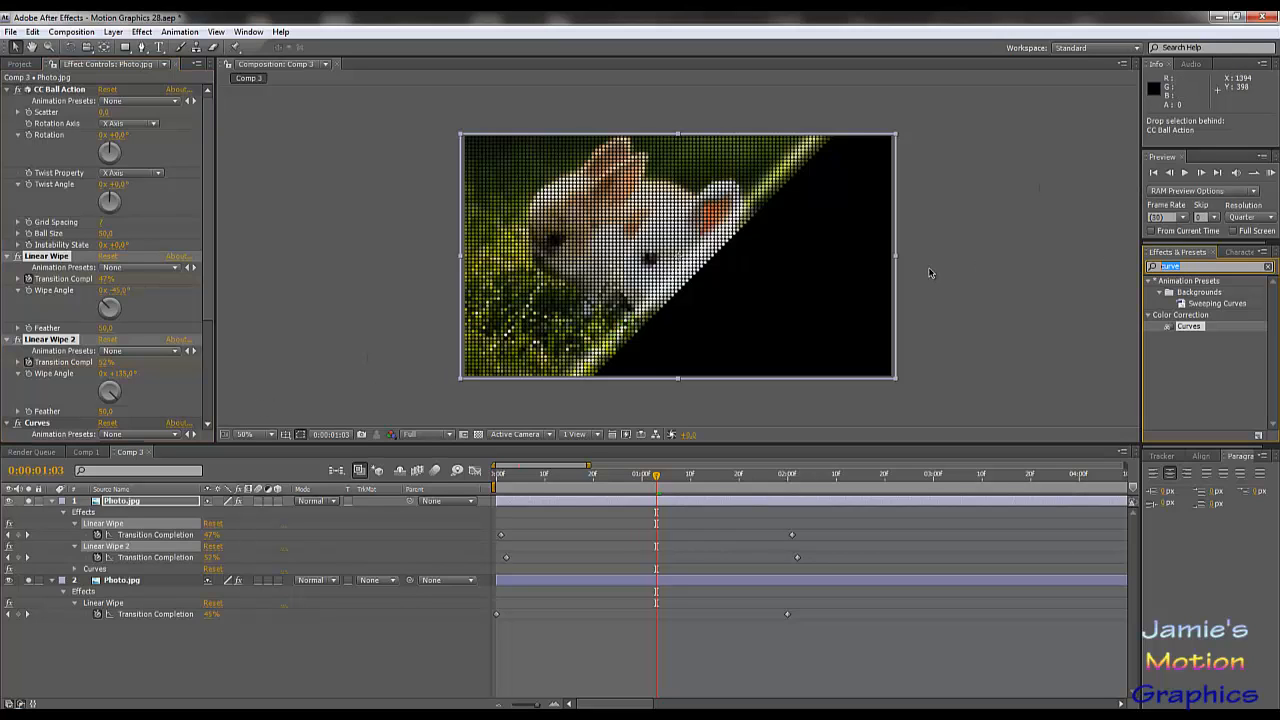
{"action": "type", "text": "glow"}
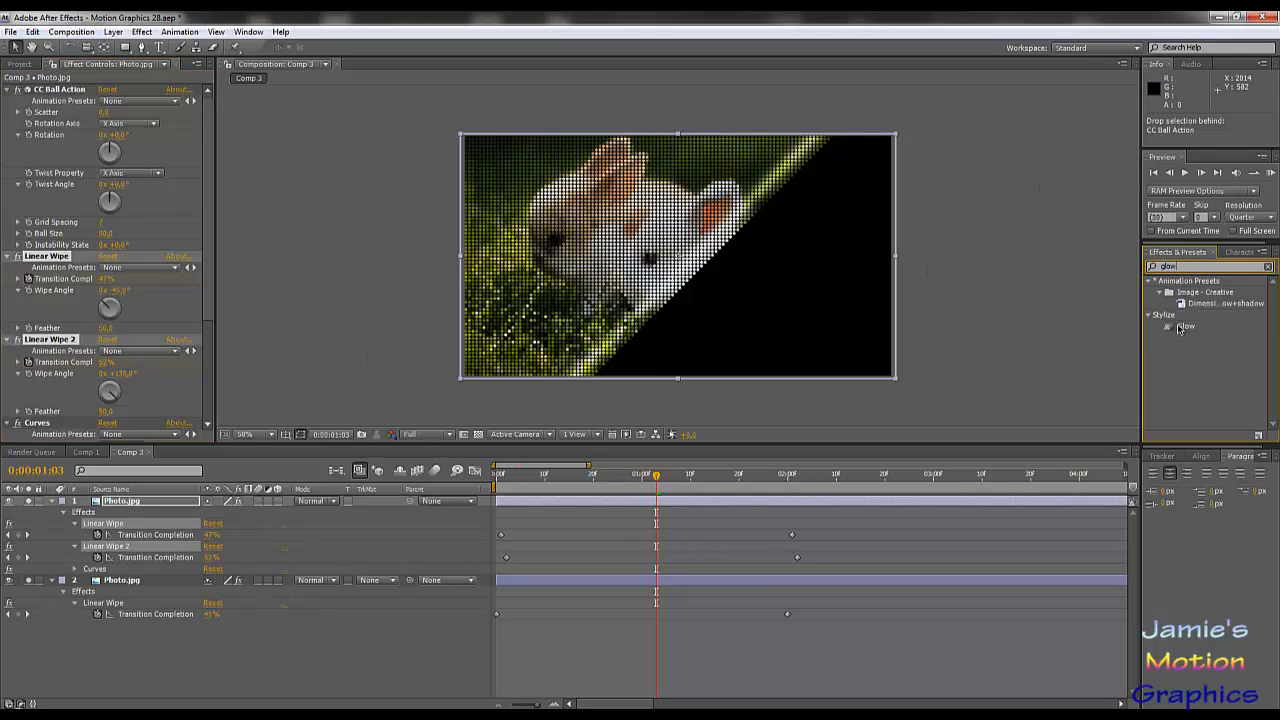
{"action": "mouse_move", "coordinate": [1186, 327]}
{"action": "left_mouse_down"}
{"action": "mouse_move", "coordinate": [82, 372]}
{"action": "mouse_move", "coordinate": [55, 425]}
{"action": "left_mouse_up"}
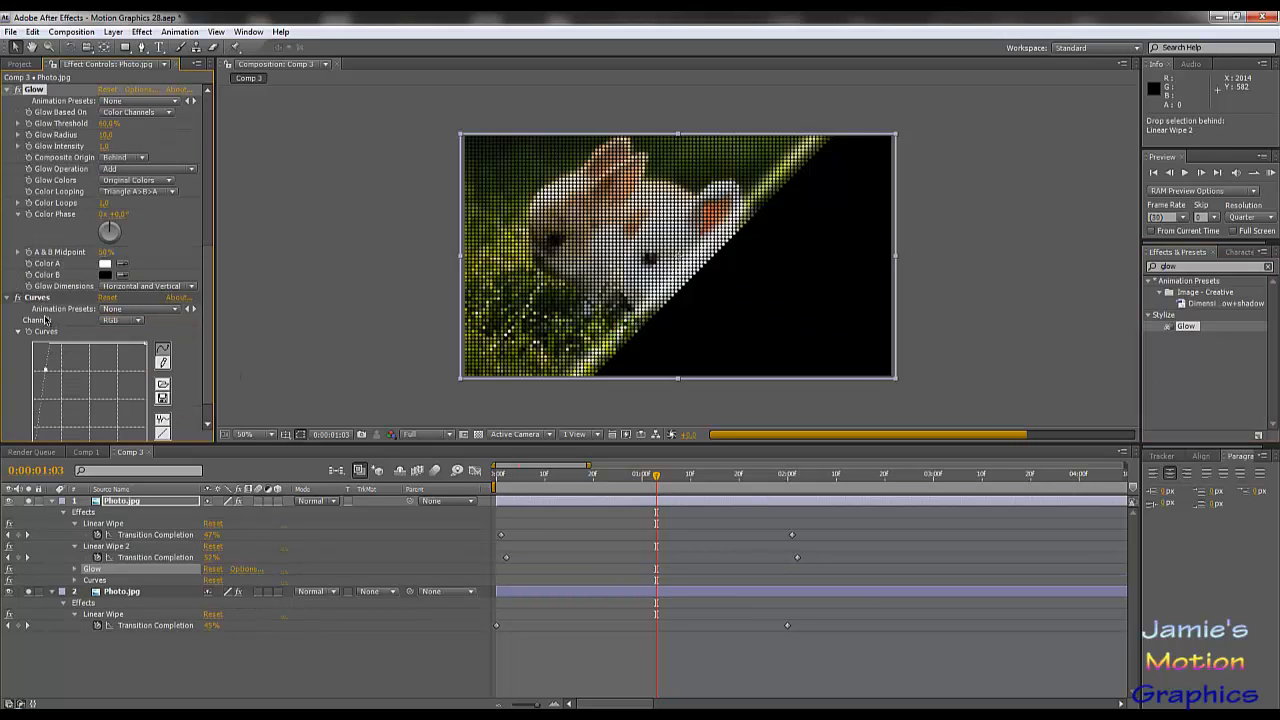
{"action": "scroll", "coordinate": [46, 310], "scroll_direction": "down", "scroll_amount": 1}
{"action": "scroll", "coordinate": [40, 273], "scroll_direction": "up", "scroll_amount": 2}
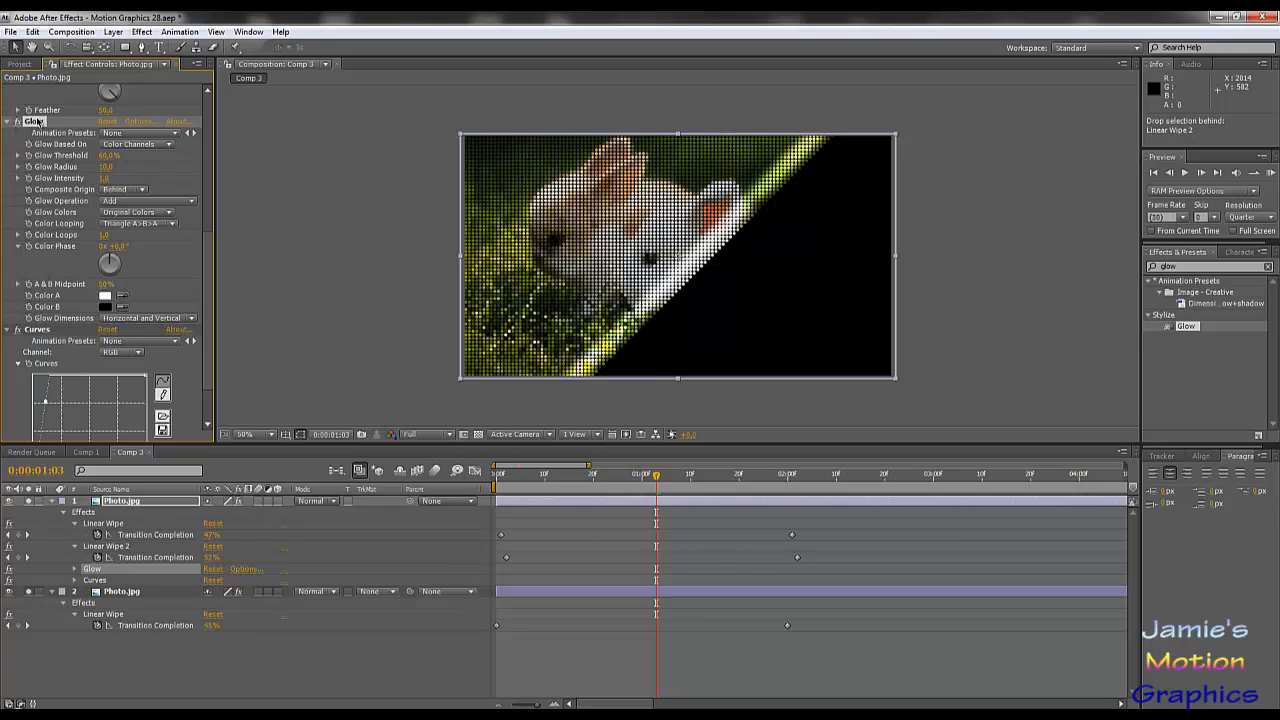
{"action": "left_click_drag", "start_coordinate": [36, 121], "coordinate": [25, 435]}
{"action": "scroll", "coordinate": [8, 152], "scroll_direction": "up", "scroll_amount": 1}
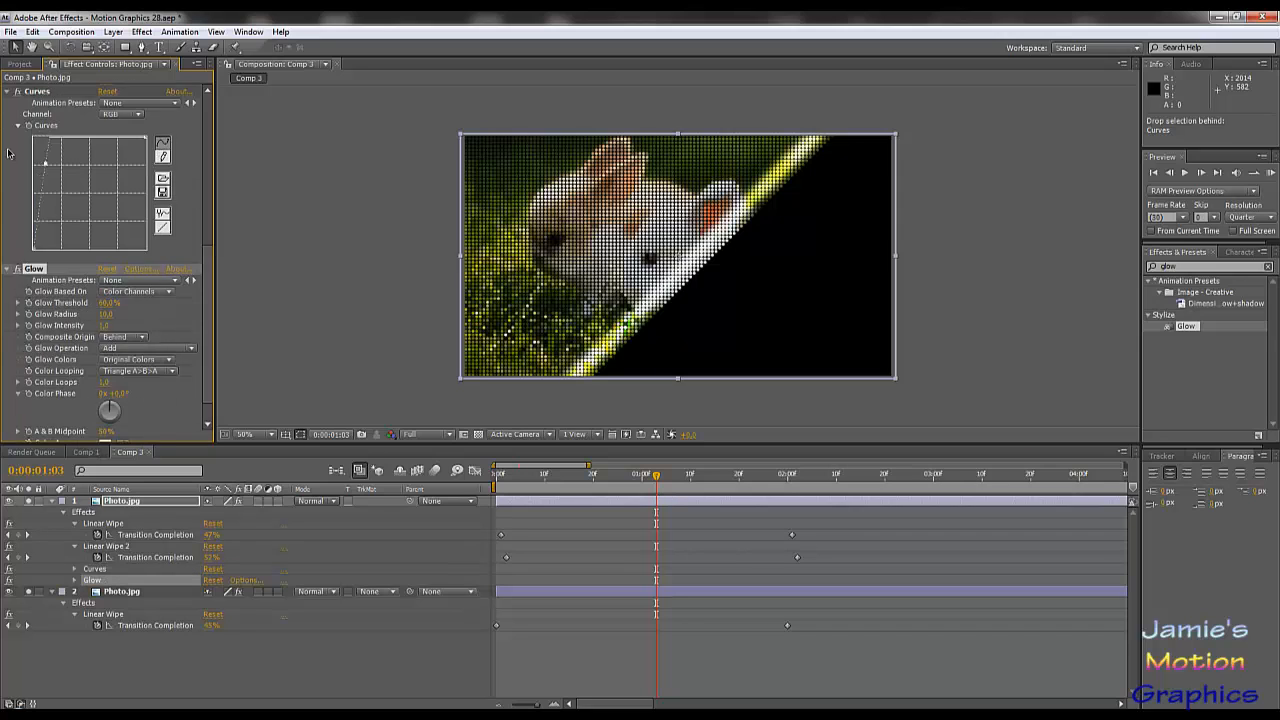
- Collapse the Curves settings and set the Glow's radius to 27 and its intensity to 2
{"action": "scroll", "coordinate": [8, 152], "scroll_direction": "up", "scroll_amount": 1}
{"action": "left_click", "coordinate": [7, 121]}
{"action": "scroll", "coordinate": [16, 142], "scroll_direction": "up", "scroll_amount": 3}
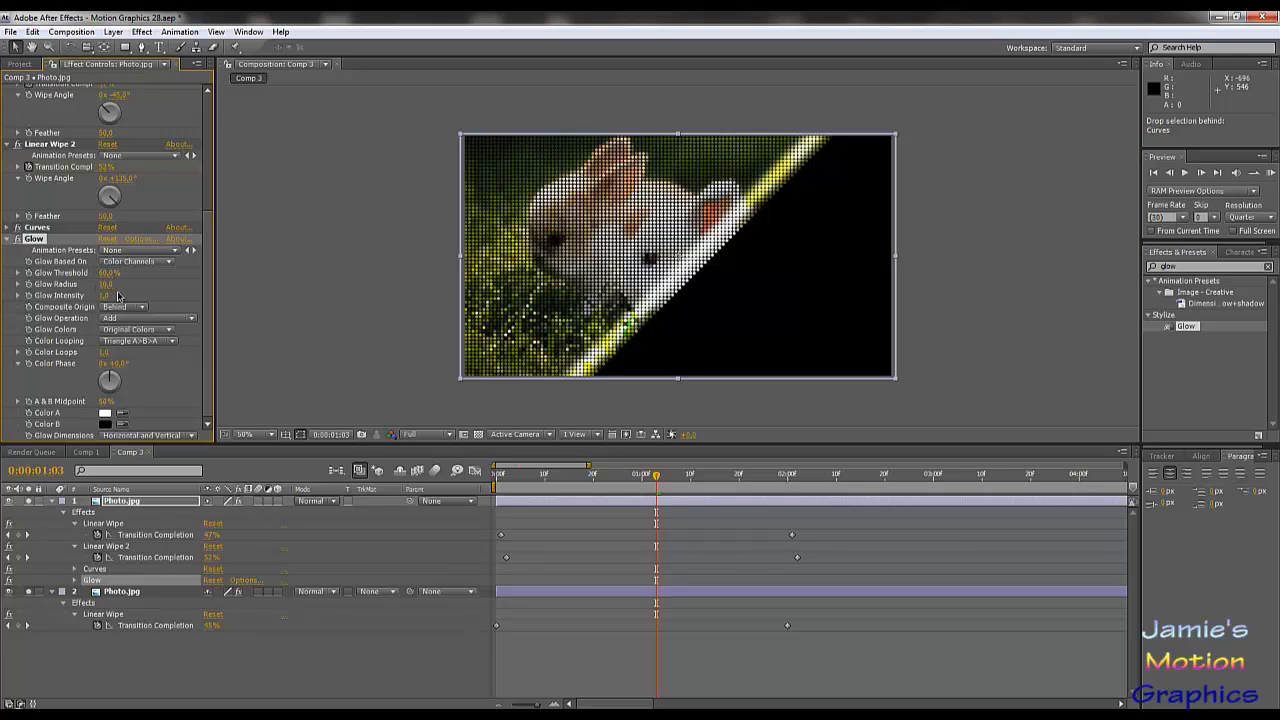
{"action": "left_click_drag", "start_coordinate": [102, 283], "coordinate": [110, 286]}
{"action": "left_click", "coordinate": [104, 295]}
{"action": "type", "text": "2"}
{"action": "key", "text": "Return"}
- Try A & B Colors as the Glow Colors and return the option to Original Colors
{"action": "left_click", "coordinate": [136, 331]}
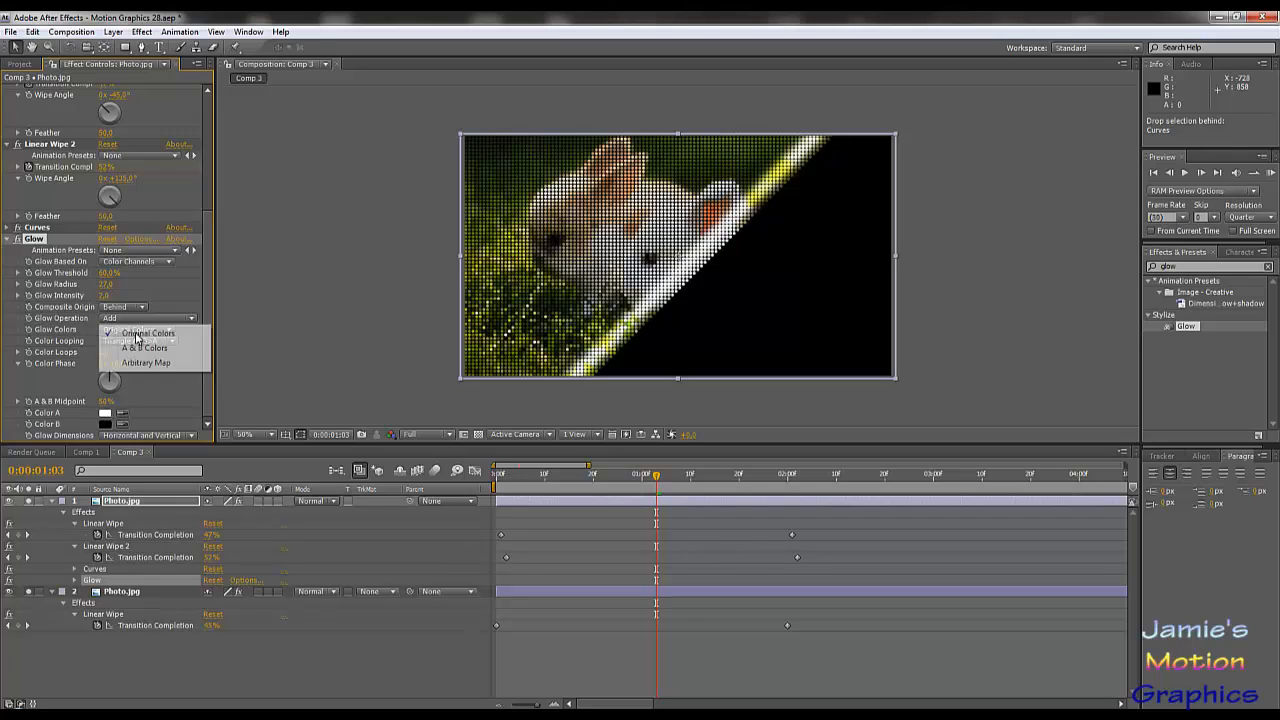
{"action": "left_click", "coordinate": [144, 349]}
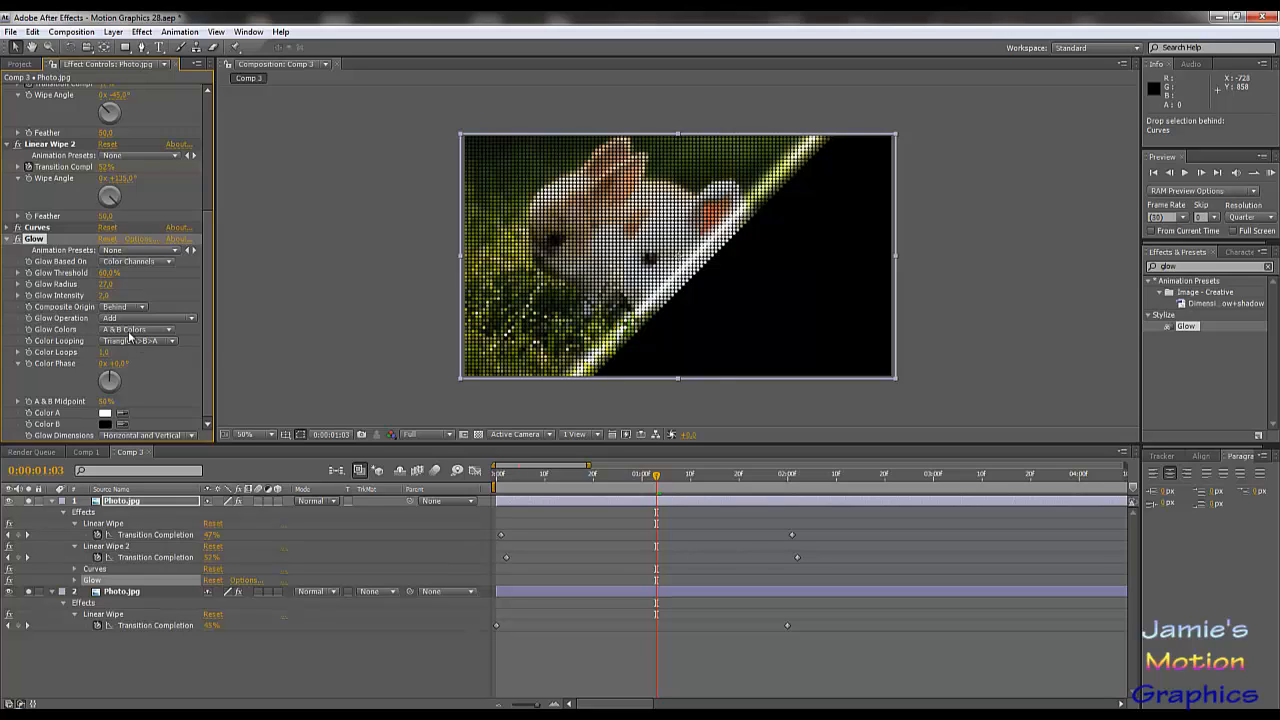
{"action": "left_click", "coordinate": [136, 330]}
{"action": "left_click", "coordinate": [142, 314]}
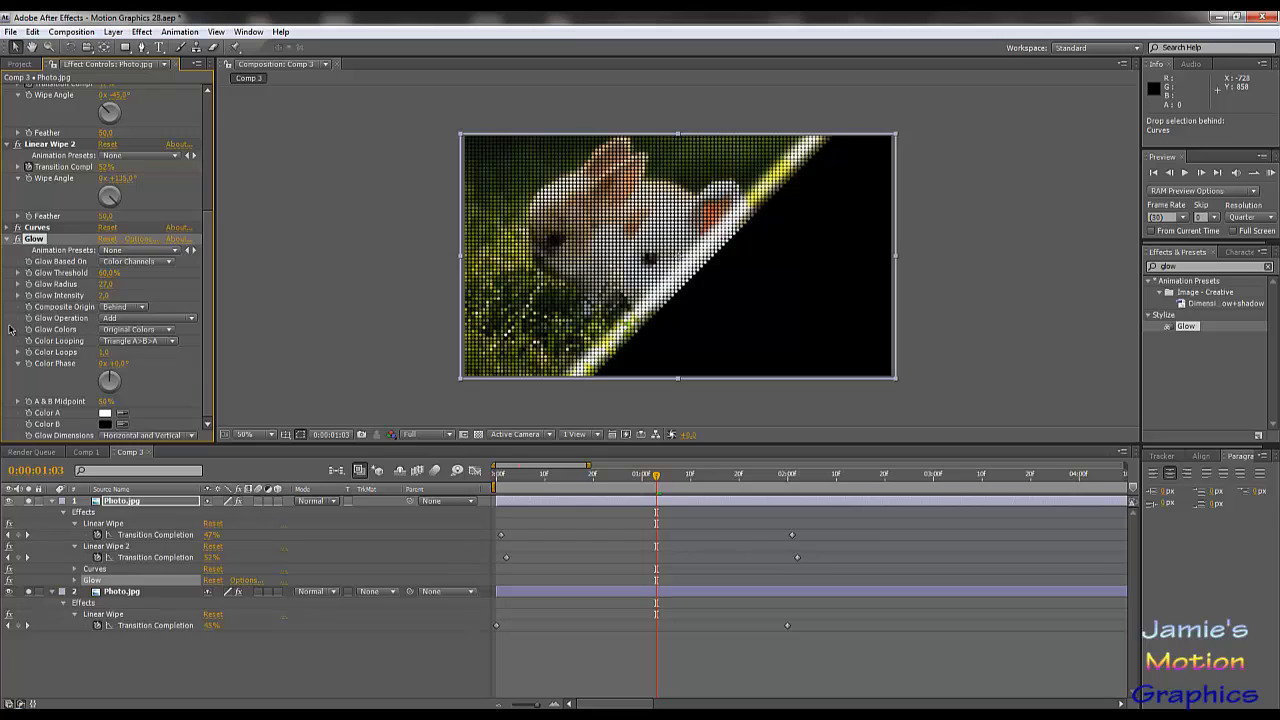
- Preview the diagonal reveal with its glowing strip of balls, returning to 0:00:01:03
{"action": "left_click", "coordinate": [44, 374]}
{"action": "scroll", "coordinate": [84, 401], "scroll_direction": "up", "scroll_amount": 4}
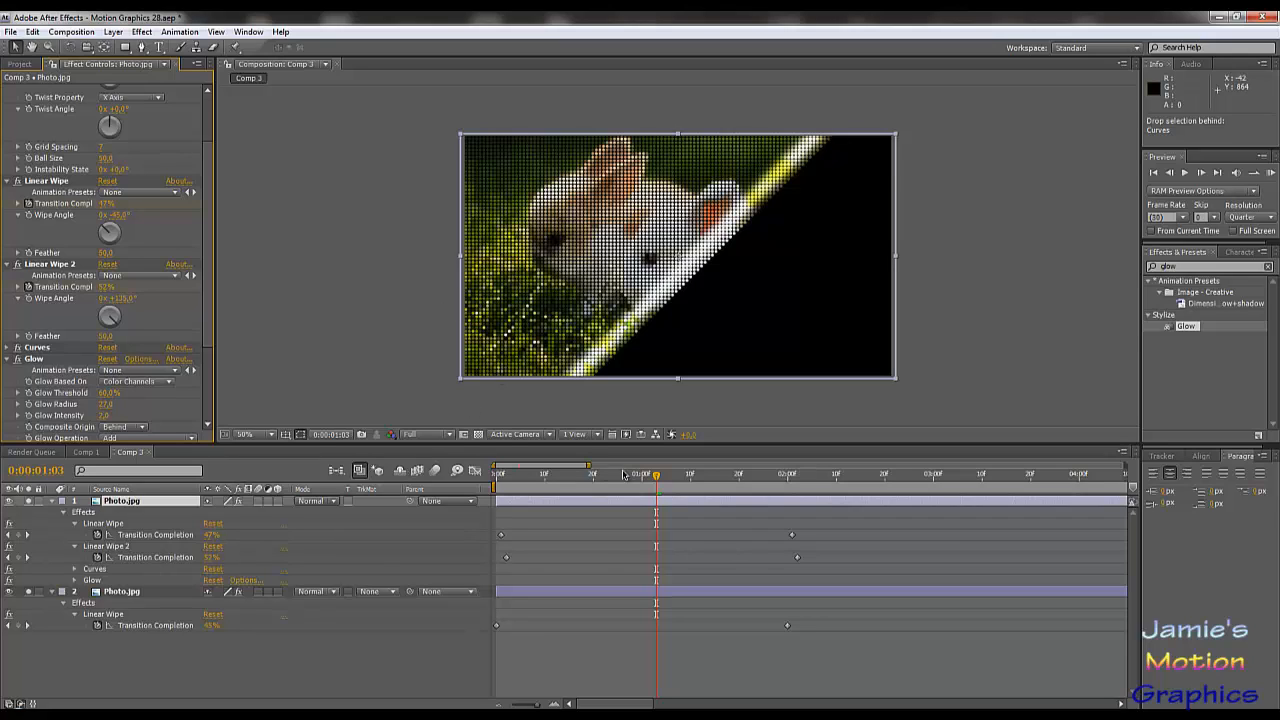
{"action": "key", "text": "KP_0"}
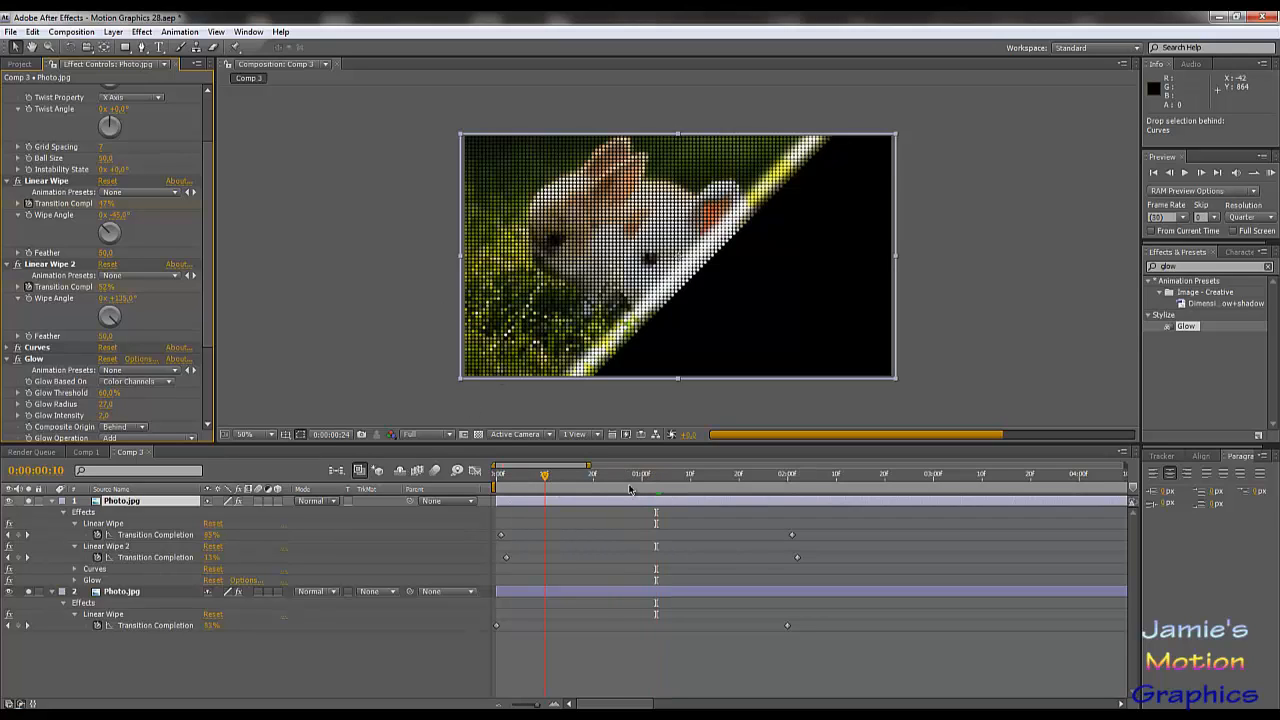
{"action": "left_click_drag", "start_coordinate": [630, 489], "coordinate": [656, 489]}
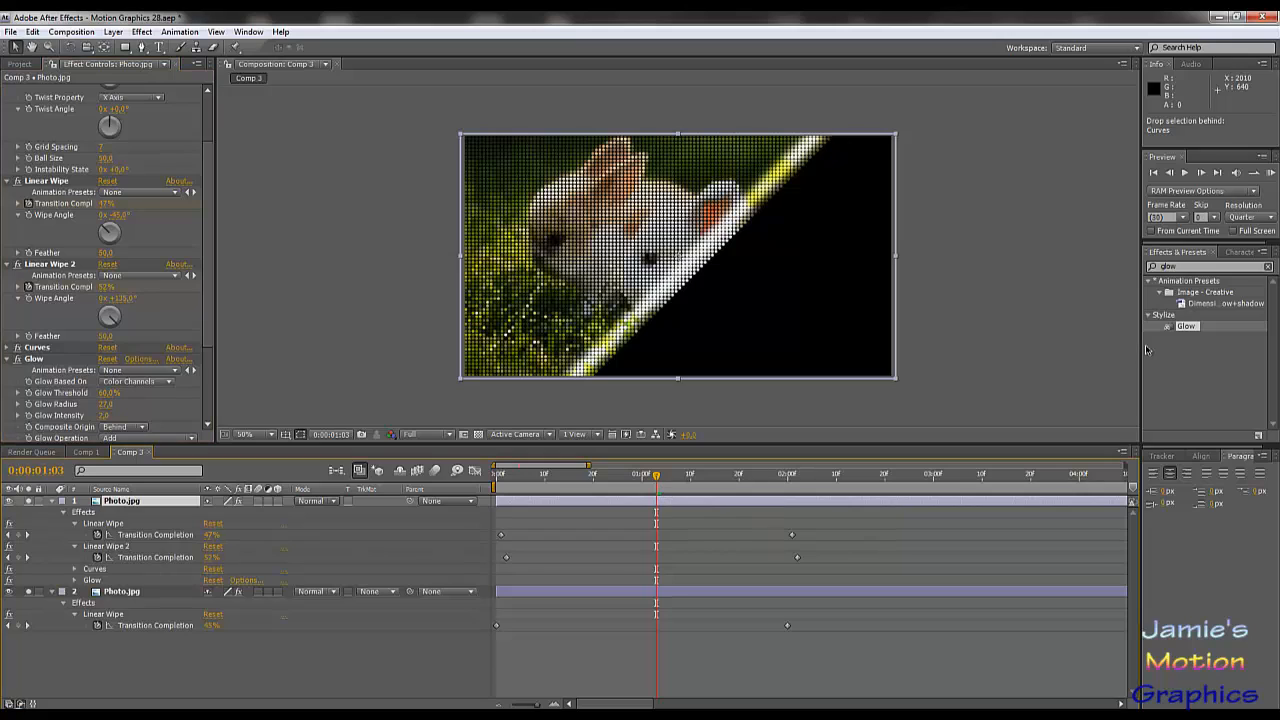
{"action": "left_click", "coordinate": [1176, 268]}
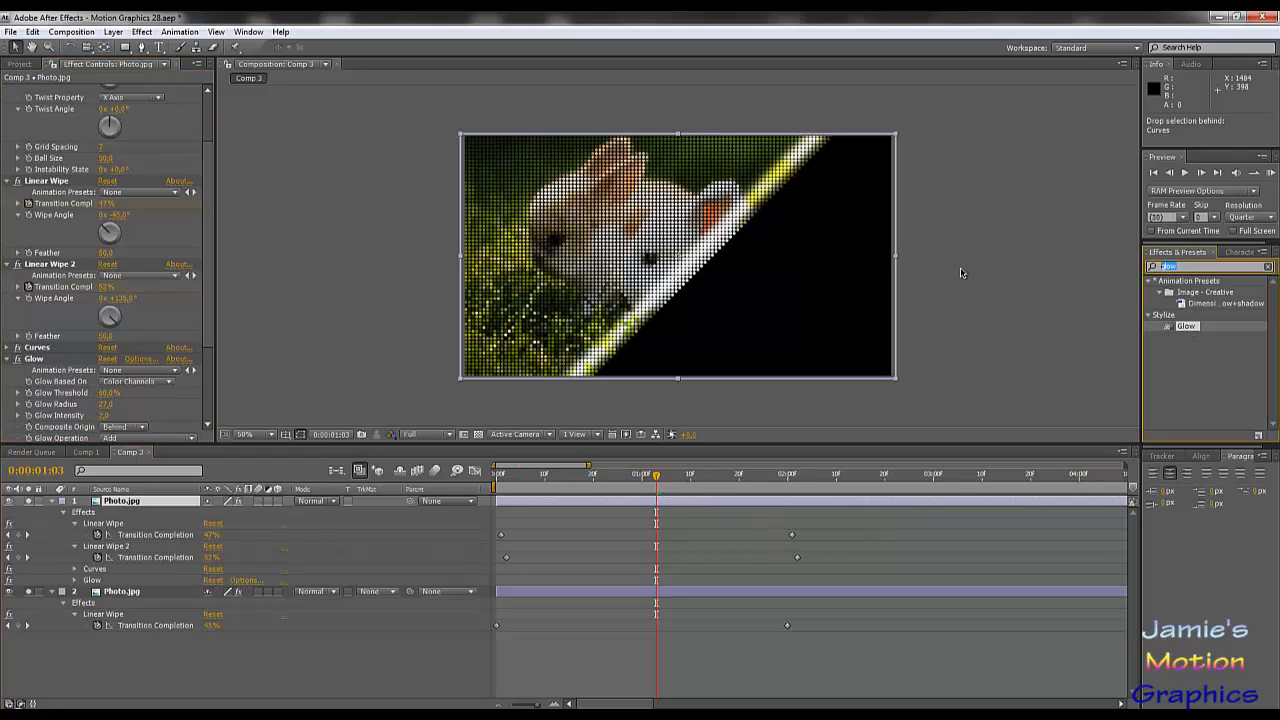
{"action": "type", "text": "tint"}
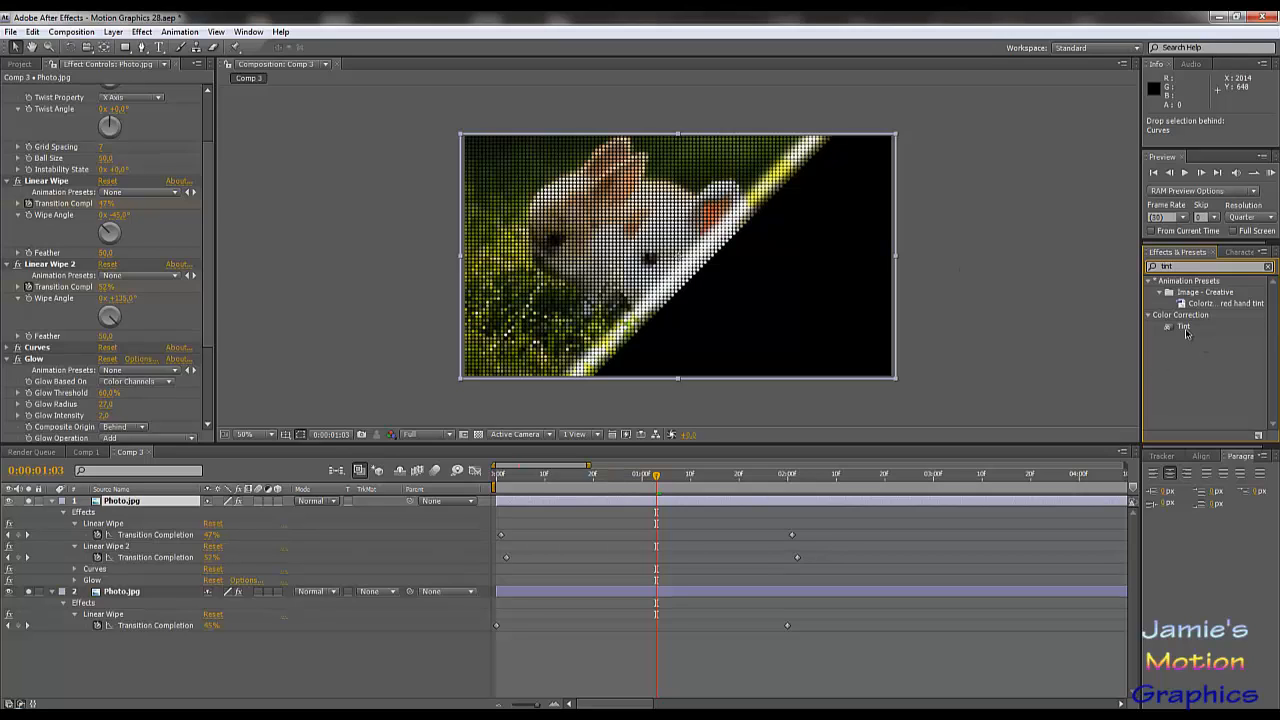
{"action": "left_click", "coordinate": [1269, 268]}
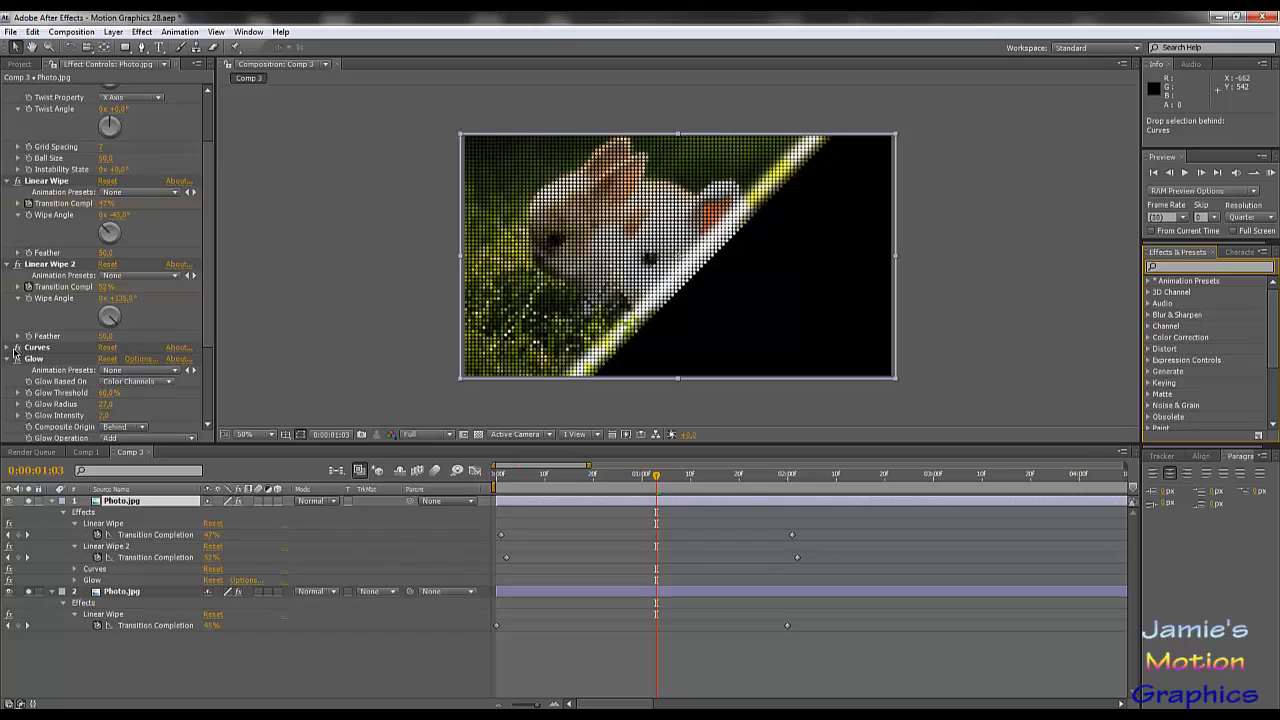
- Expand Curves on the upper photo layer and try bending the Red and Green channel curves upward
{"action": "left_click", "coordinate": [16, 348]}
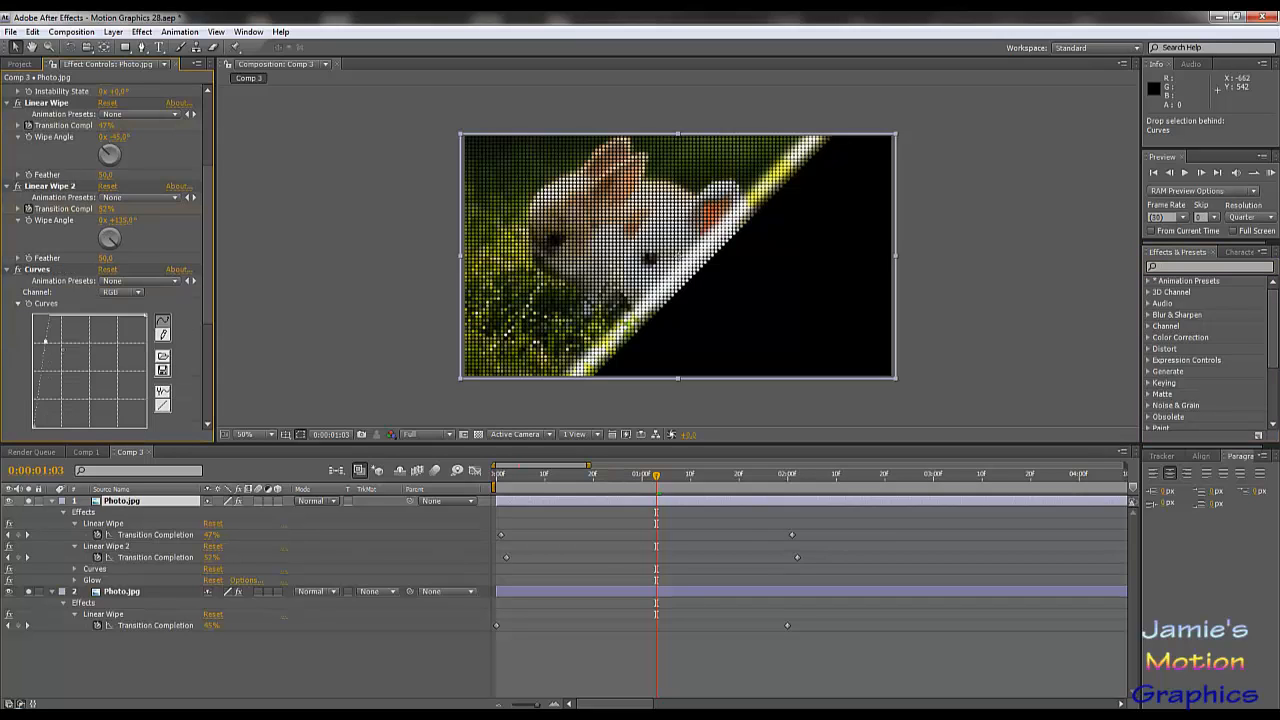
{"action": "left_click", "coordinate": [130, 293]}
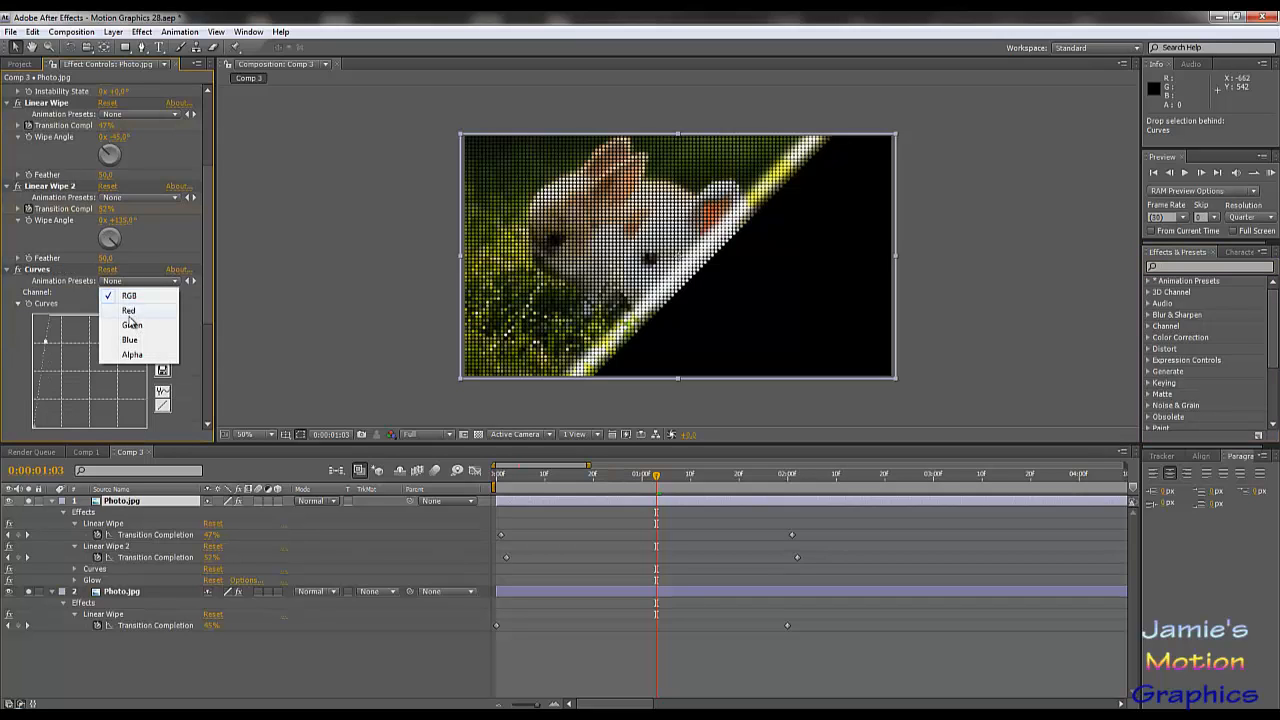
{"action": "left_click", "coordinate": [130, 306]}
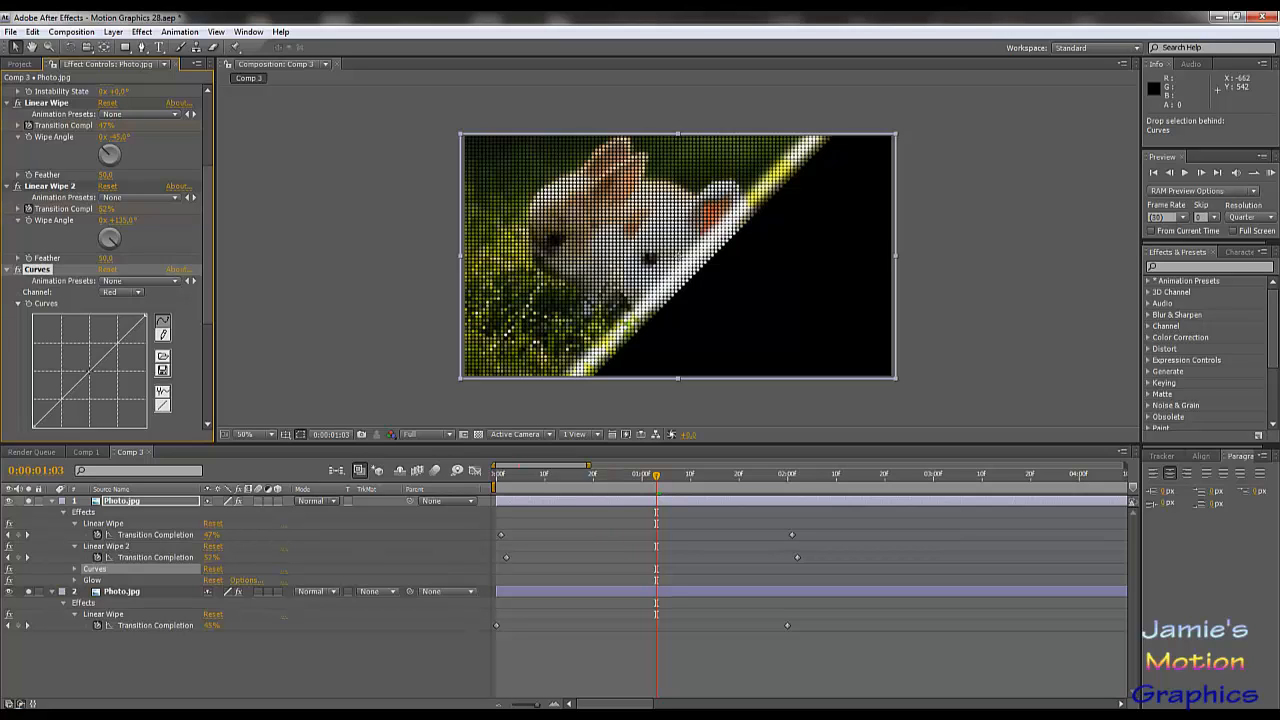
{"action": "left_click_drag", "start_coordinate": [89, 371], "coordinate": [59, 365]}
{"action": "left_click", "coordinate": [128, 293]}
{"action": "left_click", "coordinate": [132, 308]}
{"action": "left_click_drag", "start_coordinate": [94, 372], "coordinate": [62, 353]}
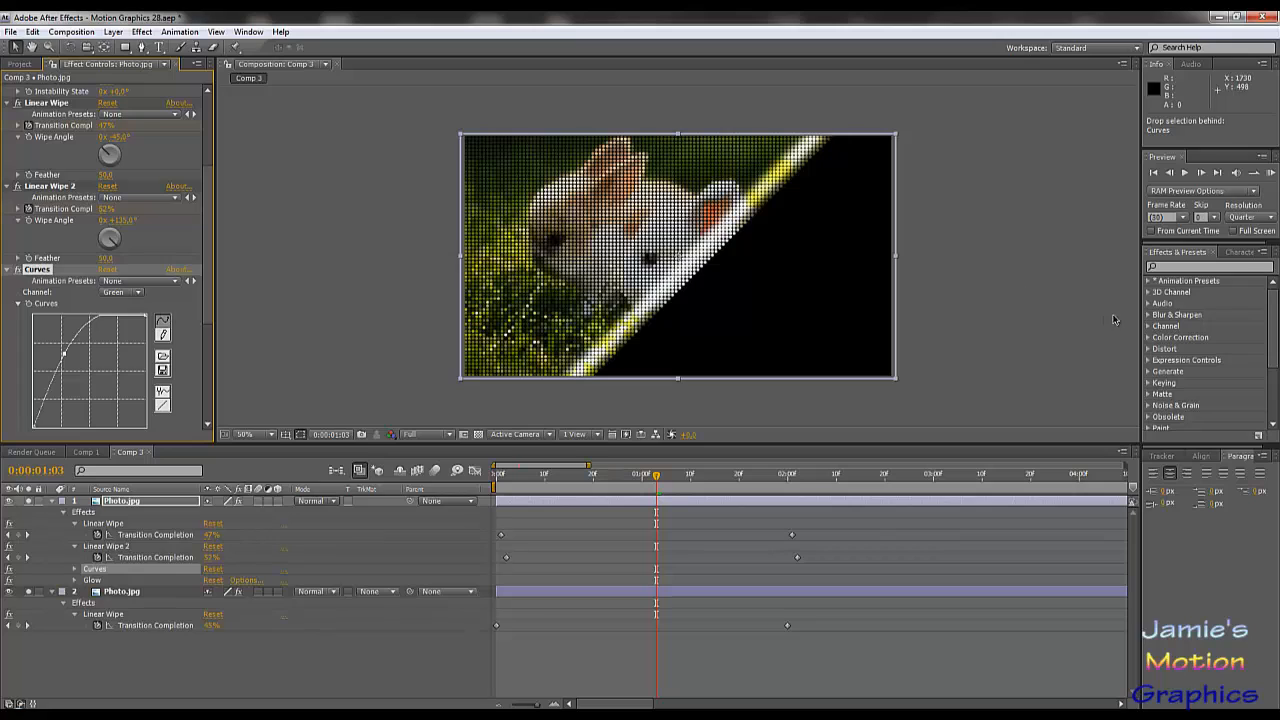
- Add the Tint effect before Curves on the upper photo layer and set Map Black To to red FF0000
{"action": "left_click", "coordinate": [1167, 266]}
{"action": "type", "text": "tint"}
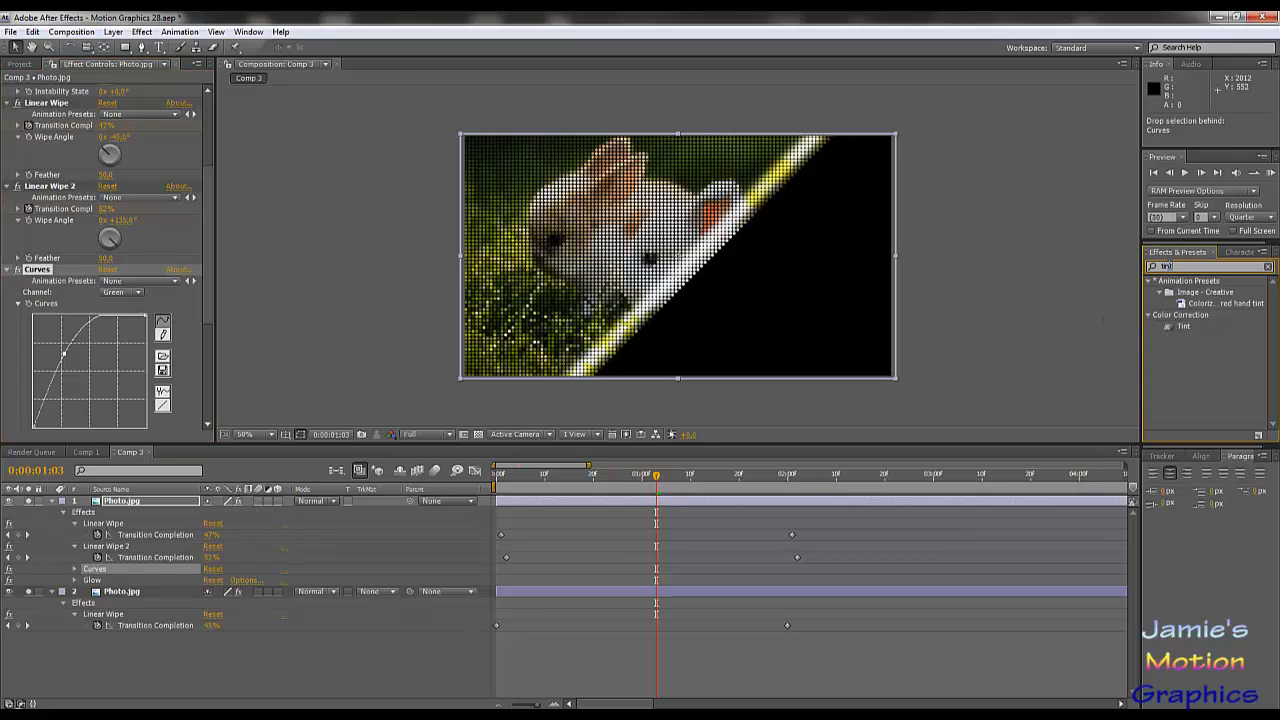
{"action": "left_click_drag", "start_coordinate": [1182, 334], "coordinate": [44, 272]}
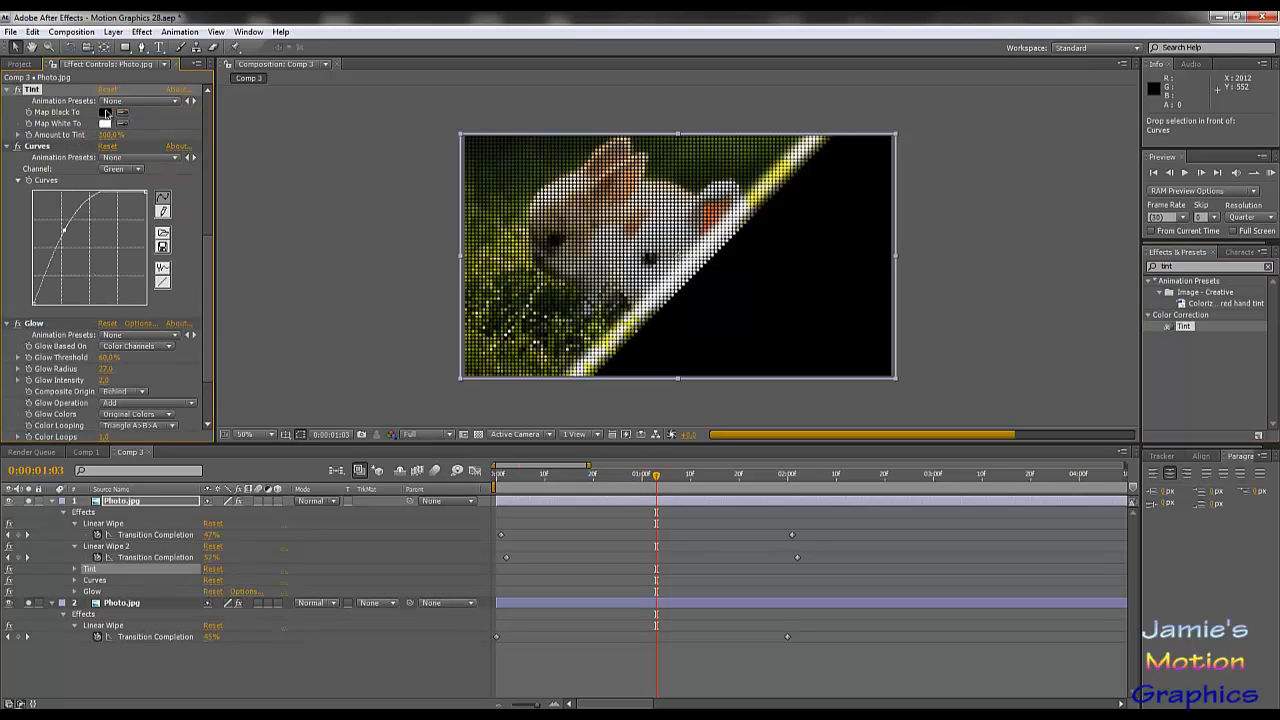
{"action": "left_click", "coordinate": [105, 112]}
{"action": "left_click", "coordinate": [451, 476]}
{"action": "left_click_drag", "start_coordinate": [528, 384], "coordinate": [528, 384]}
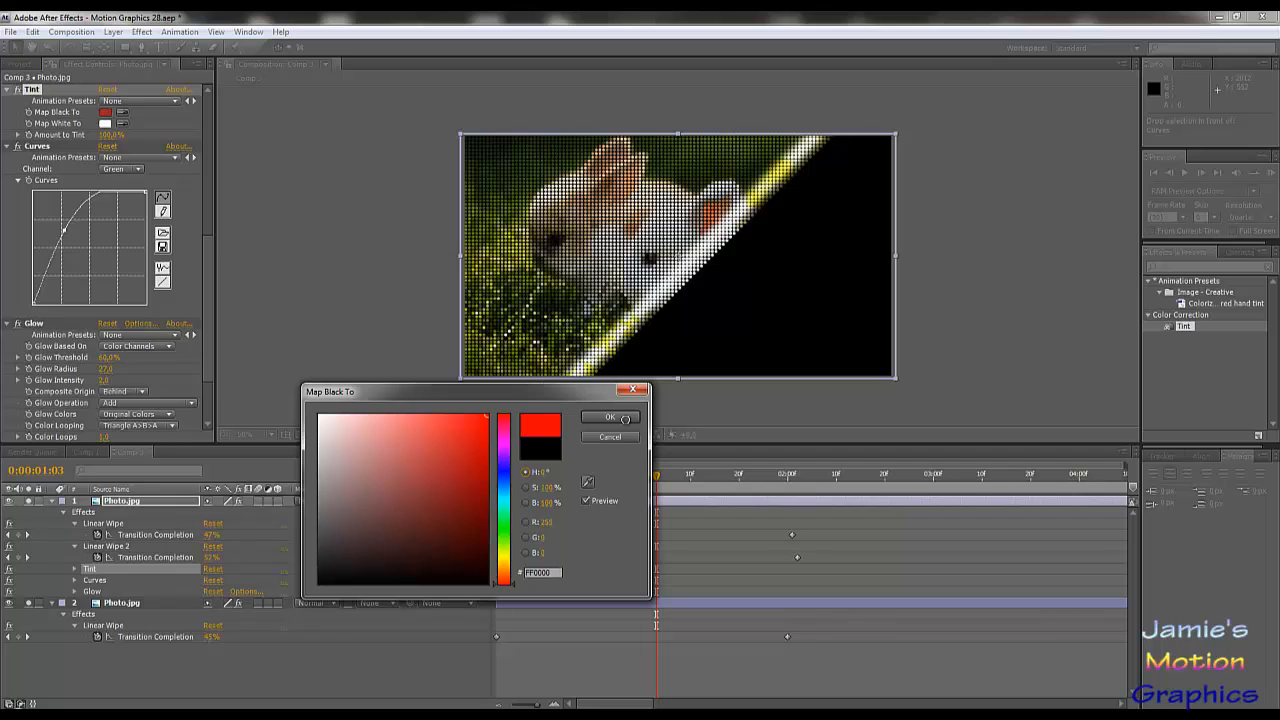
{"action": "left_click", "coordinate": [612, 417]}
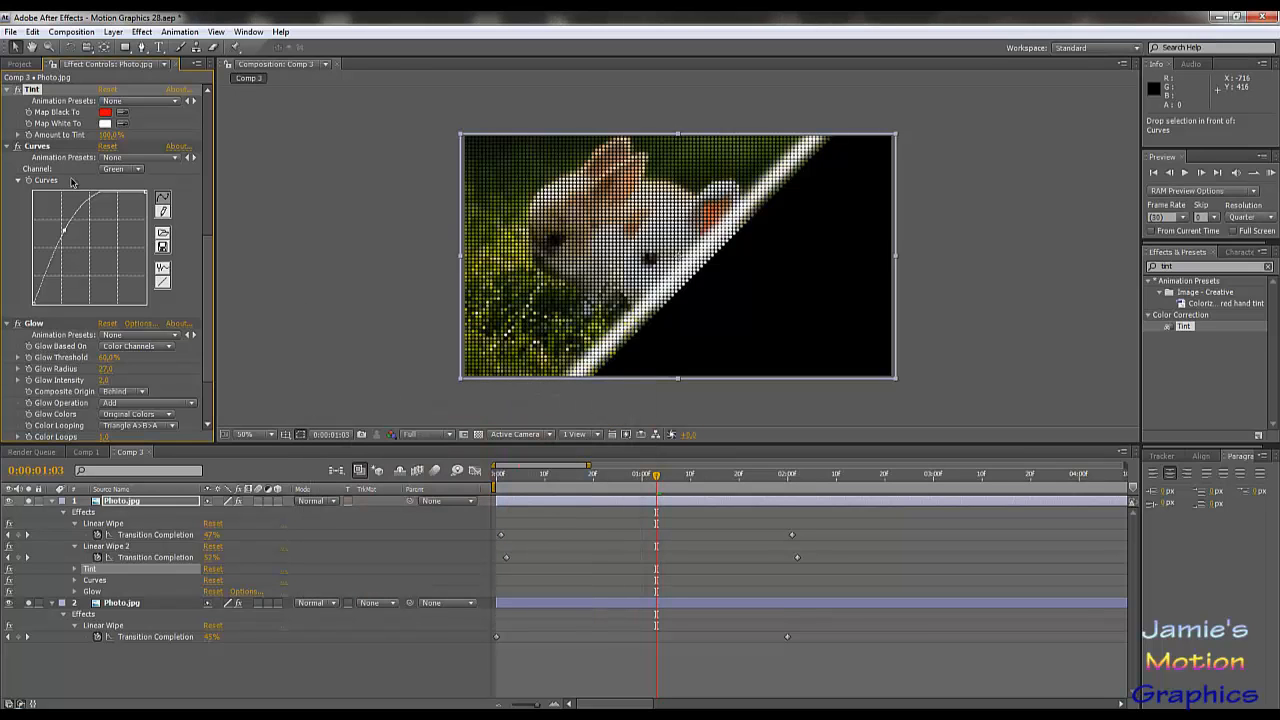
- Switch Curves off and on again to compare the red-tinted strip with and without it
{"action": "right_click", "coordinate": [29, 234]}
{"action": "mouse_move", "coordinate": [47, 298]}
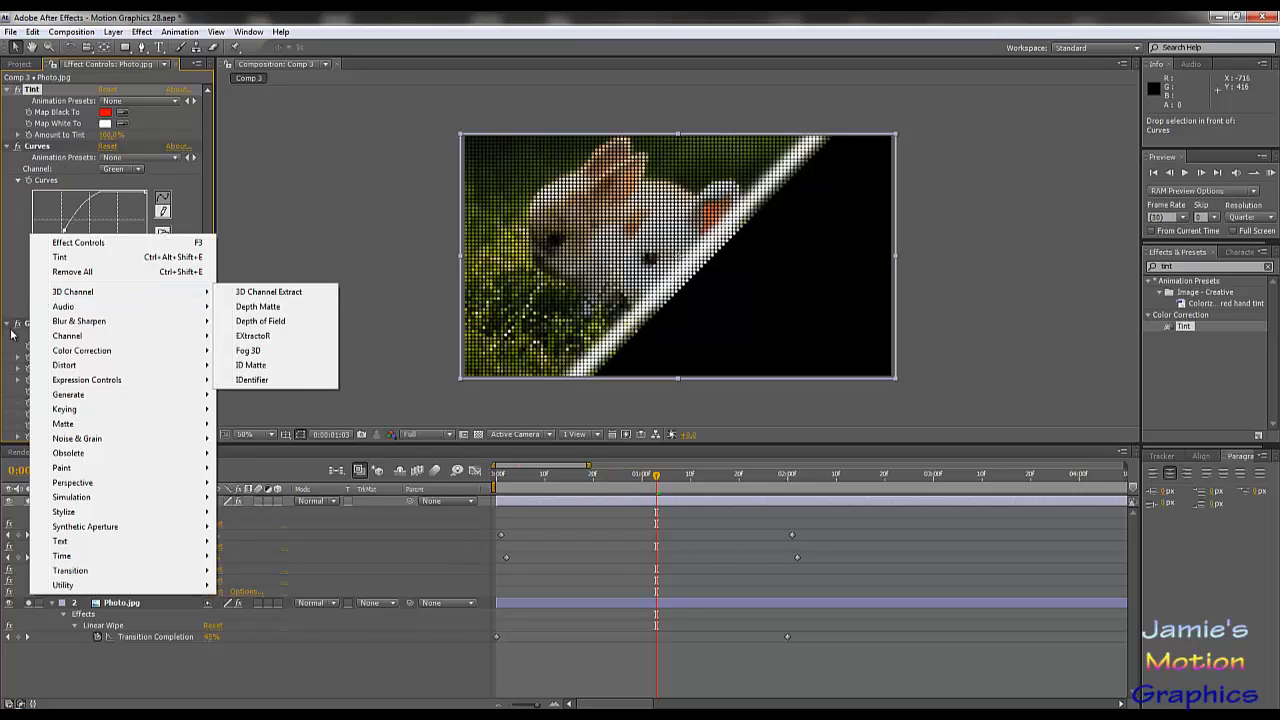
{"action": "left_click", "coordinate": [20, 326]}
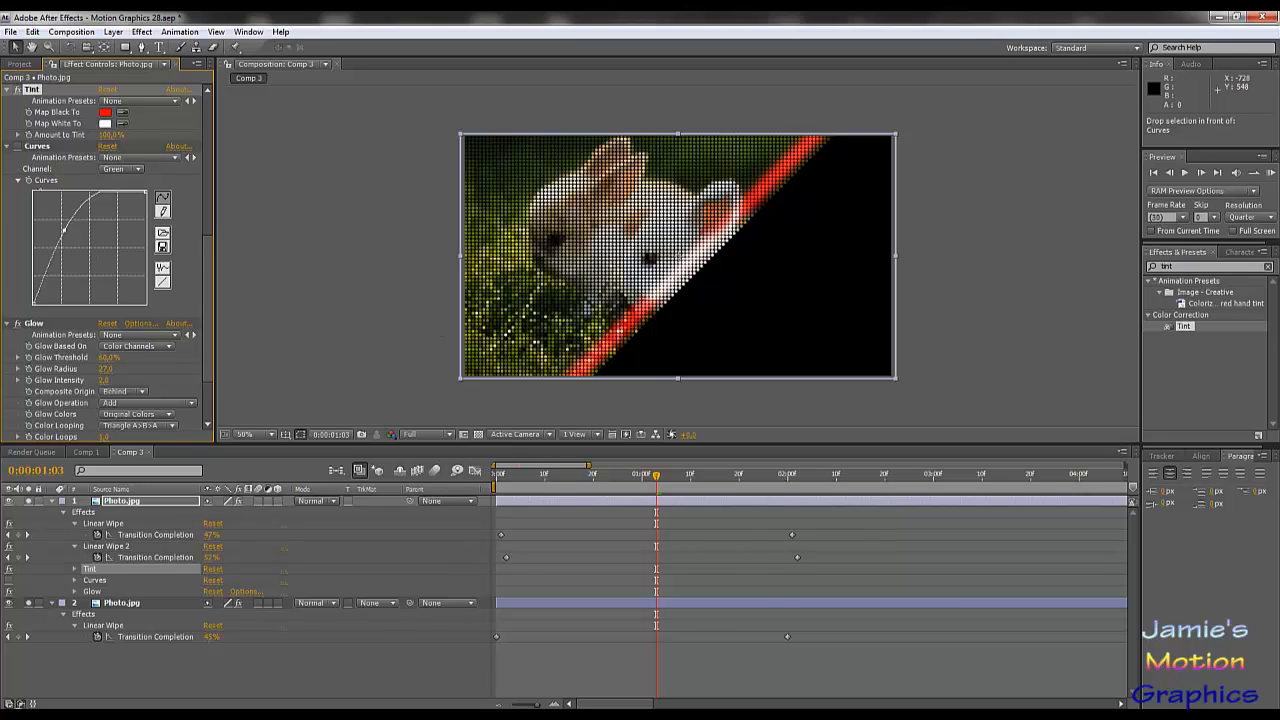
{"action": "left_click", "coordinate": [16, 148]}
- Check the Red channel in Curves and restore the Green channel's curve to a straight diagonal
{"action": "left_click", "coordinate": [136, 169]}
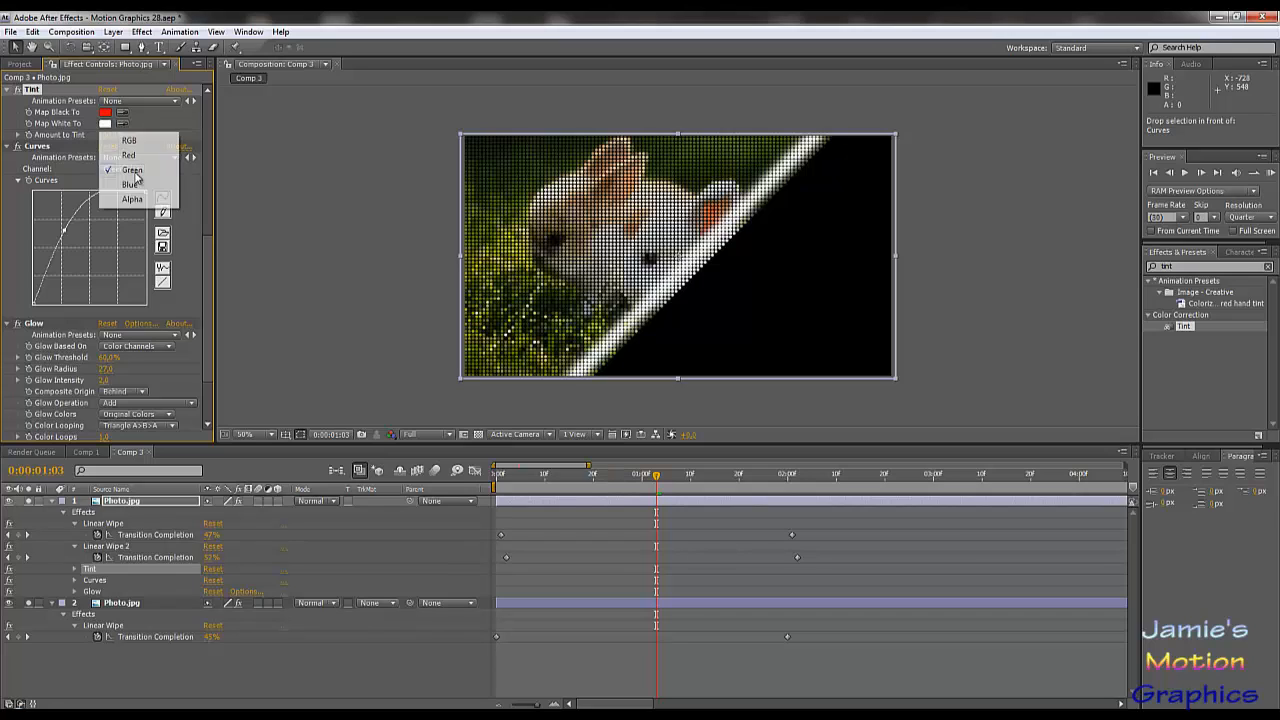
{"action": "left_click", "coordinate": [128, 156]}
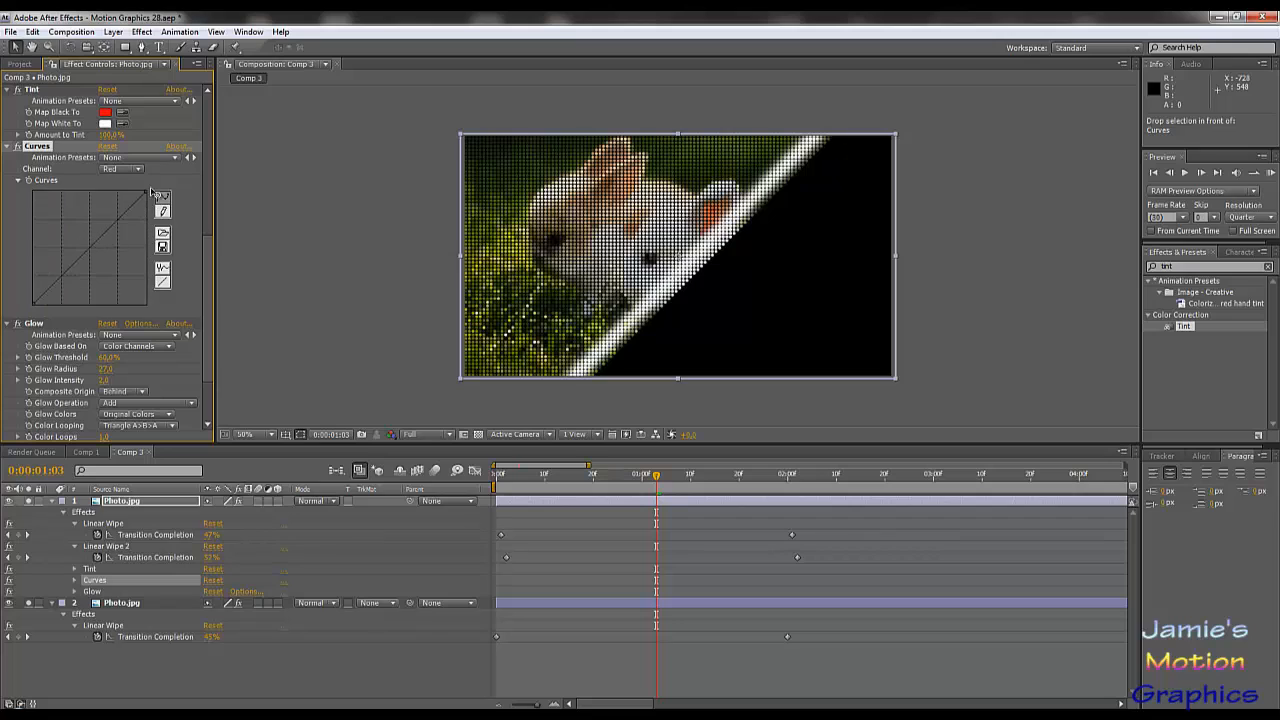
{"action": "left_click", "coordinate": [126, 170]}
{"action": "left_click", "coordinate": [126, 185]}
{"action": "left_click_drag", "start_coordinate": [66, 236], "coordinate": [67, 236]}
{"action": "key", "text": "ctrl+z"}
{"action": "left_click_drag", "start_coordinate": [146, 192], "coordinate": [140, 186]}
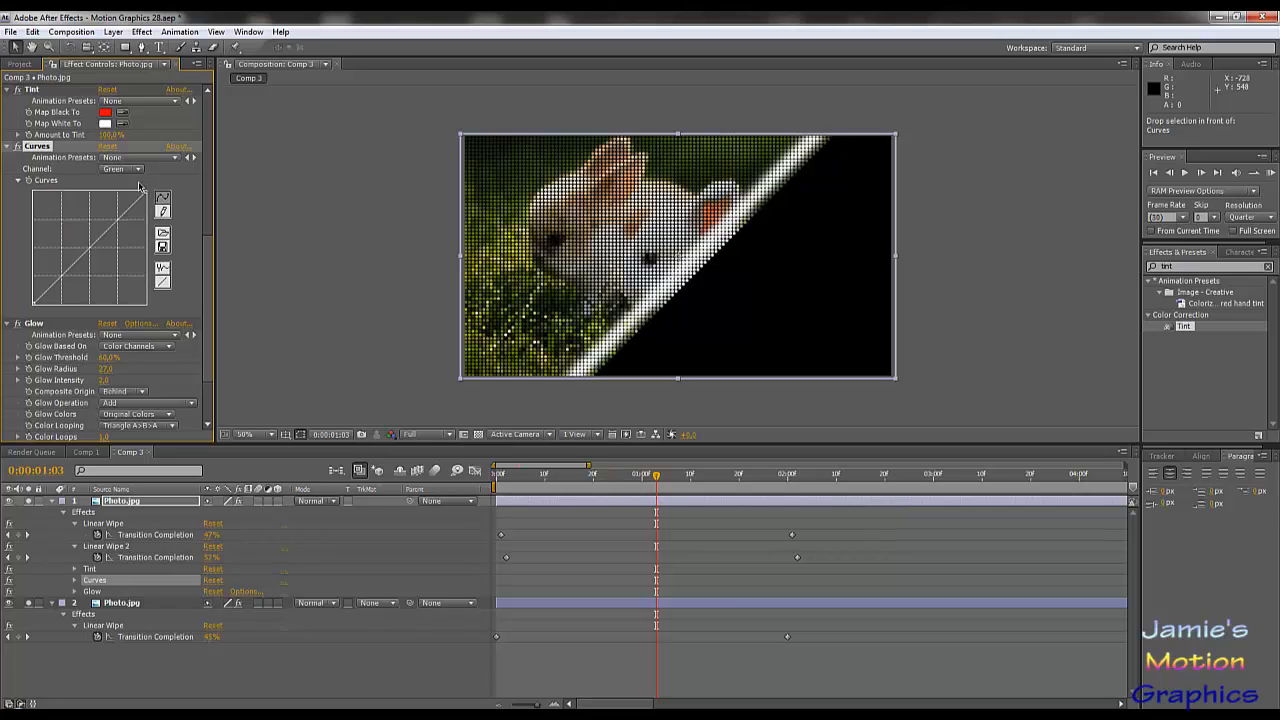
- Delete the Tint effect from the upper photo layer
{"action": "left_click", "coordinate": [27, 90]}
{"action": "key", "text": "Delete"}
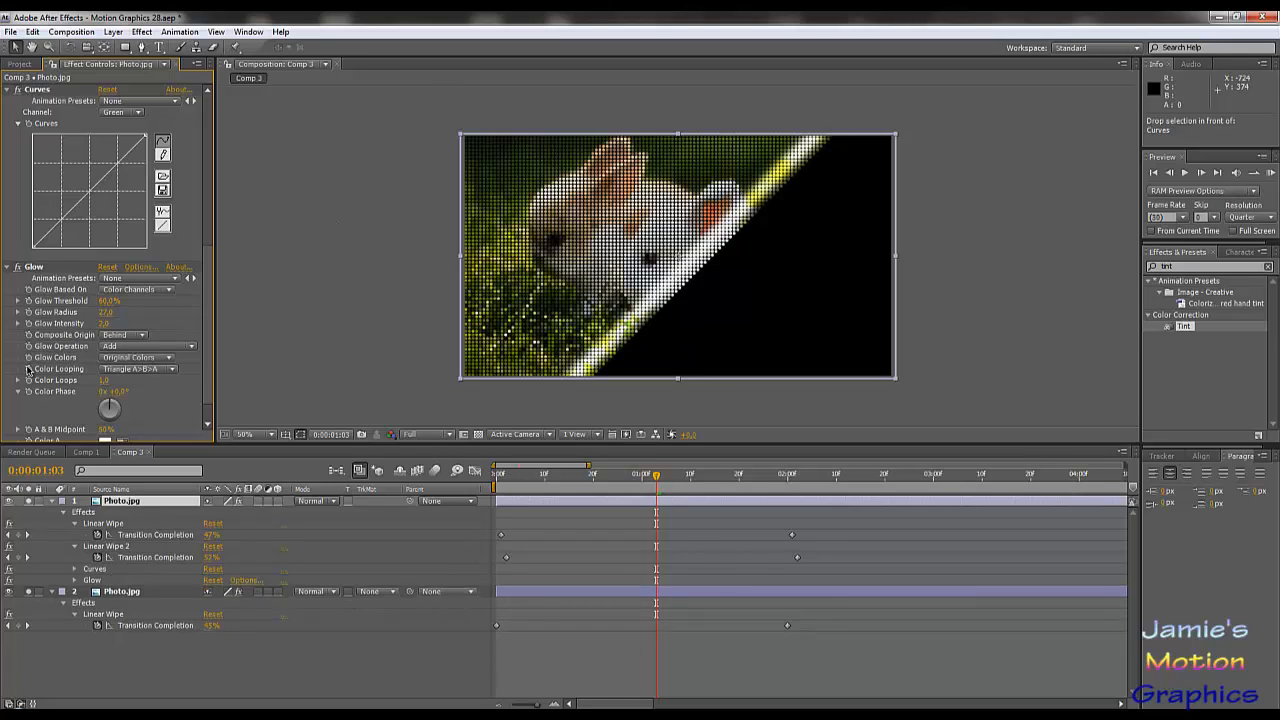
{"action": "scroll", "coordinate": [108, 352], "scroll_direction": "up", "scroll_amount": 3}
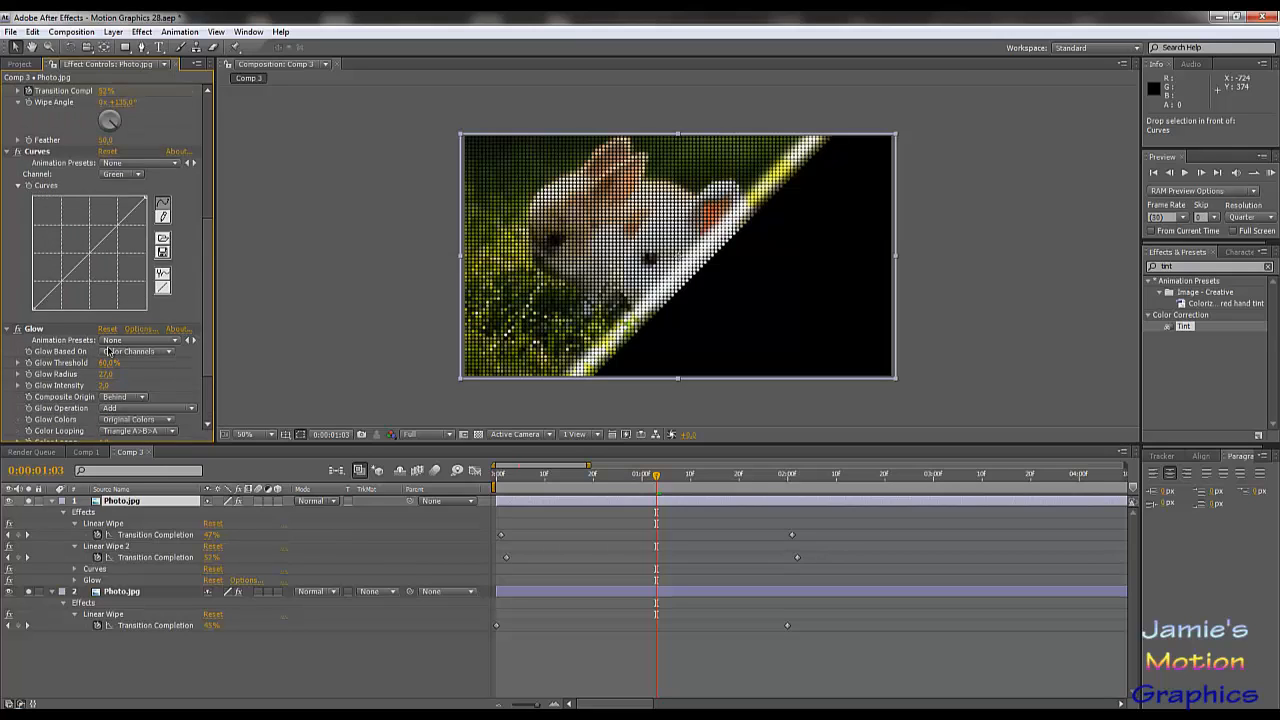
{"action": "scroll", "coordinate": [108, 352], "scroll_direction": "up", "scroll_amount": 3}
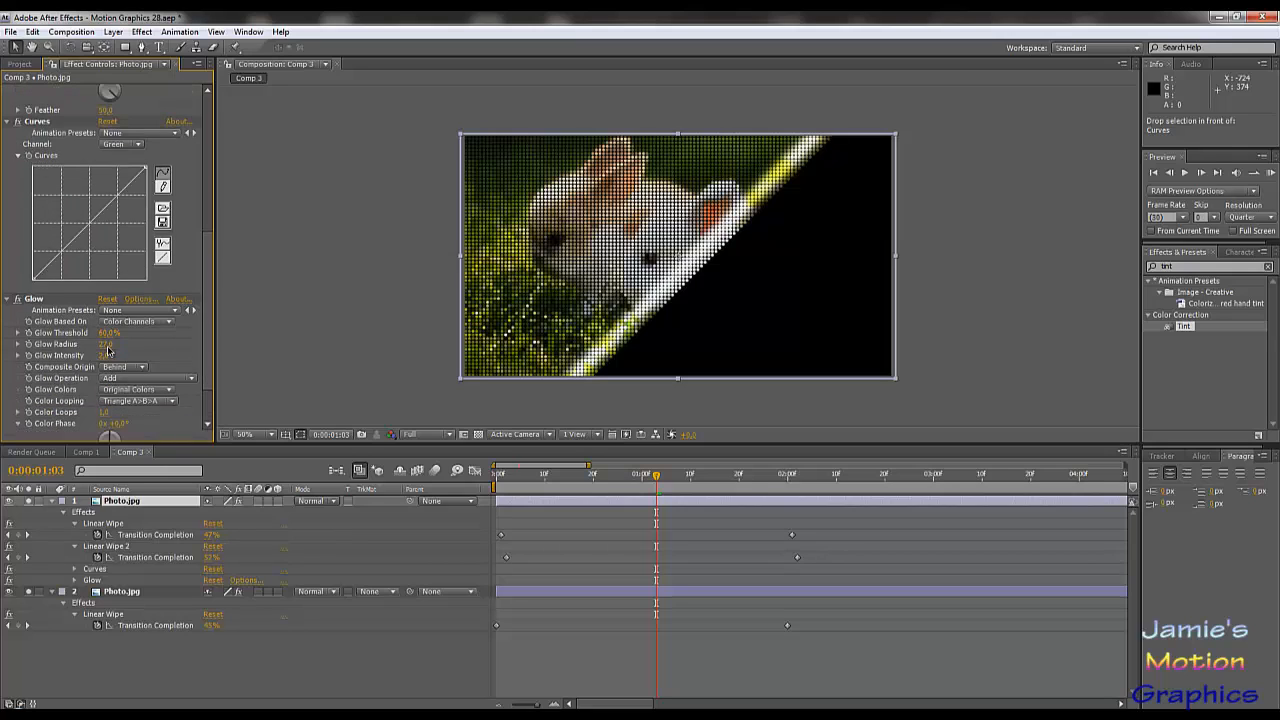
- Duplicate the upper photo layer and delete CC Ball Action, Curves and Glow from the copy
{"action": "left_click", "coordinate": [52, 501]}
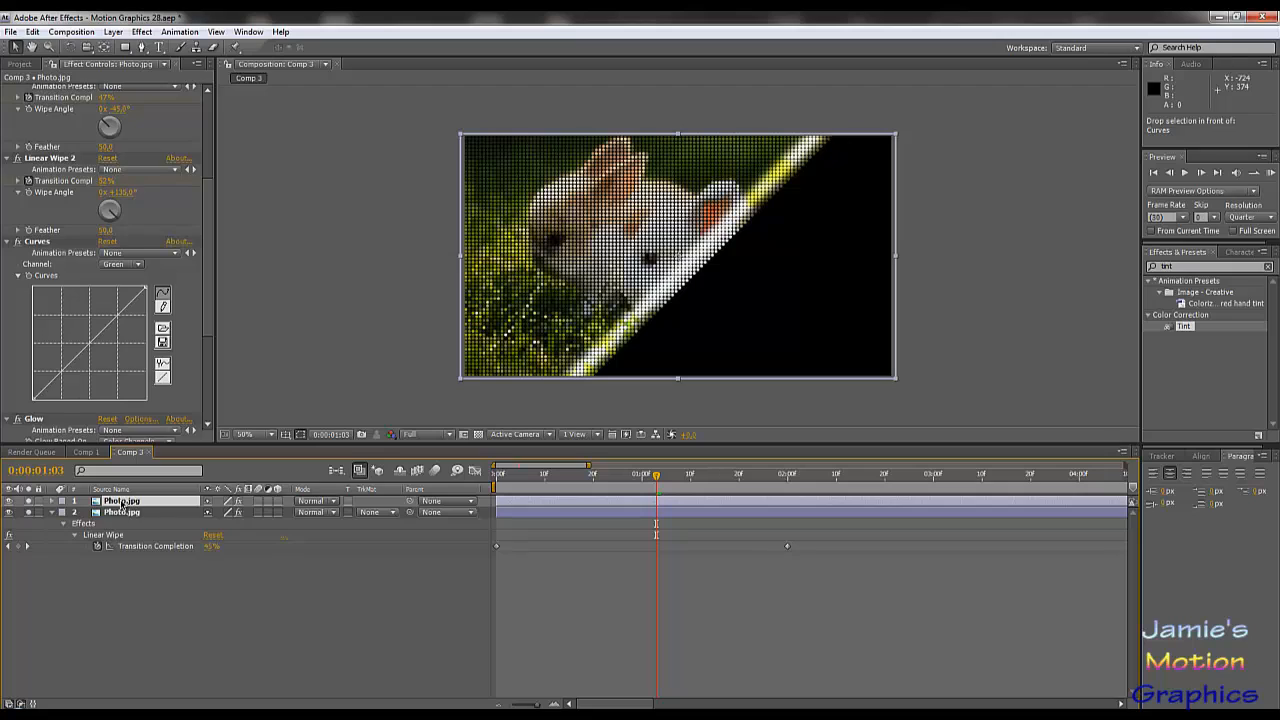
{"action": "key", "text": "ctrl+d"}
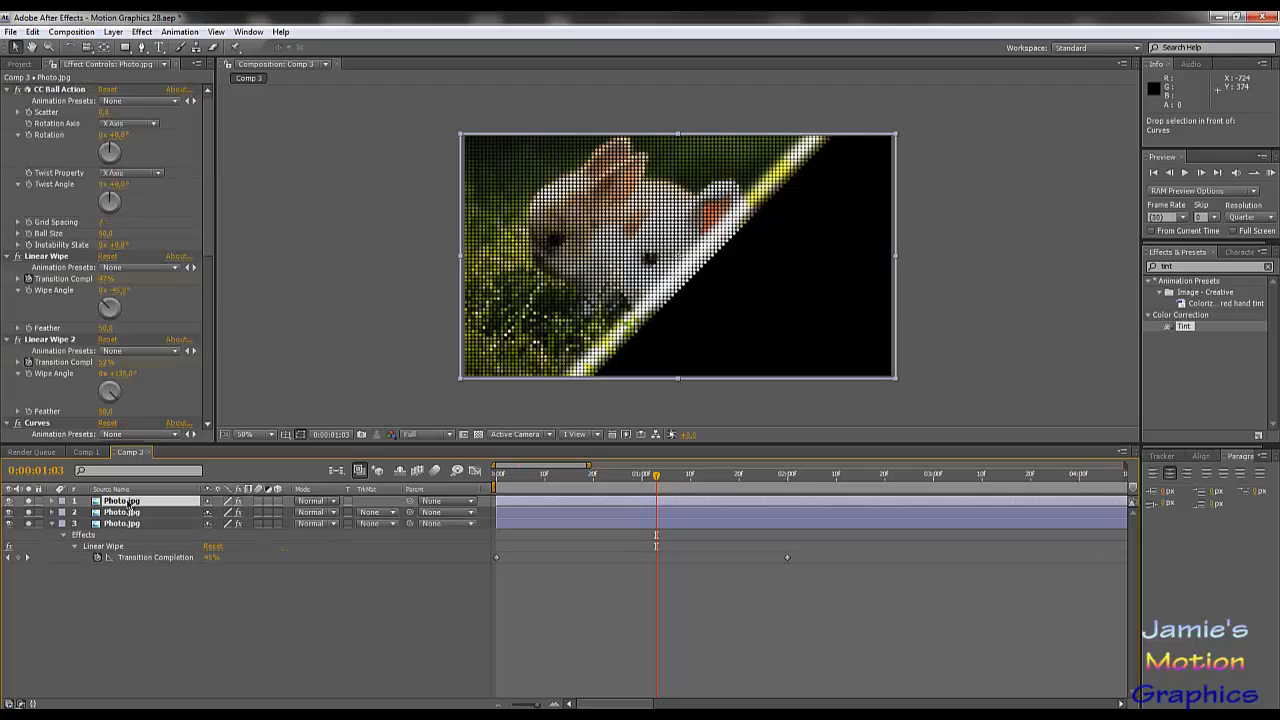
{"action": "left_click", "coordinate": [62, 90]}
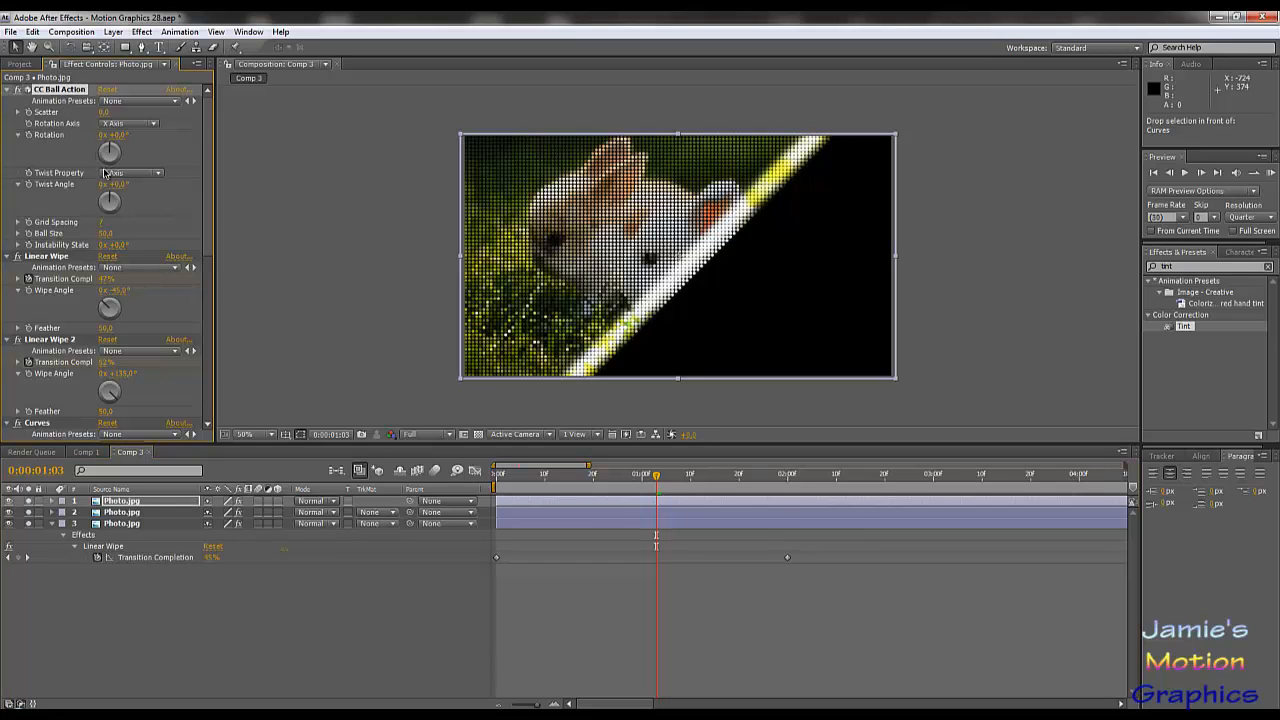
{"action": "scroll", "coordinate": [104, 173], "scroll_direction": "down", "scroll_amount": 5}
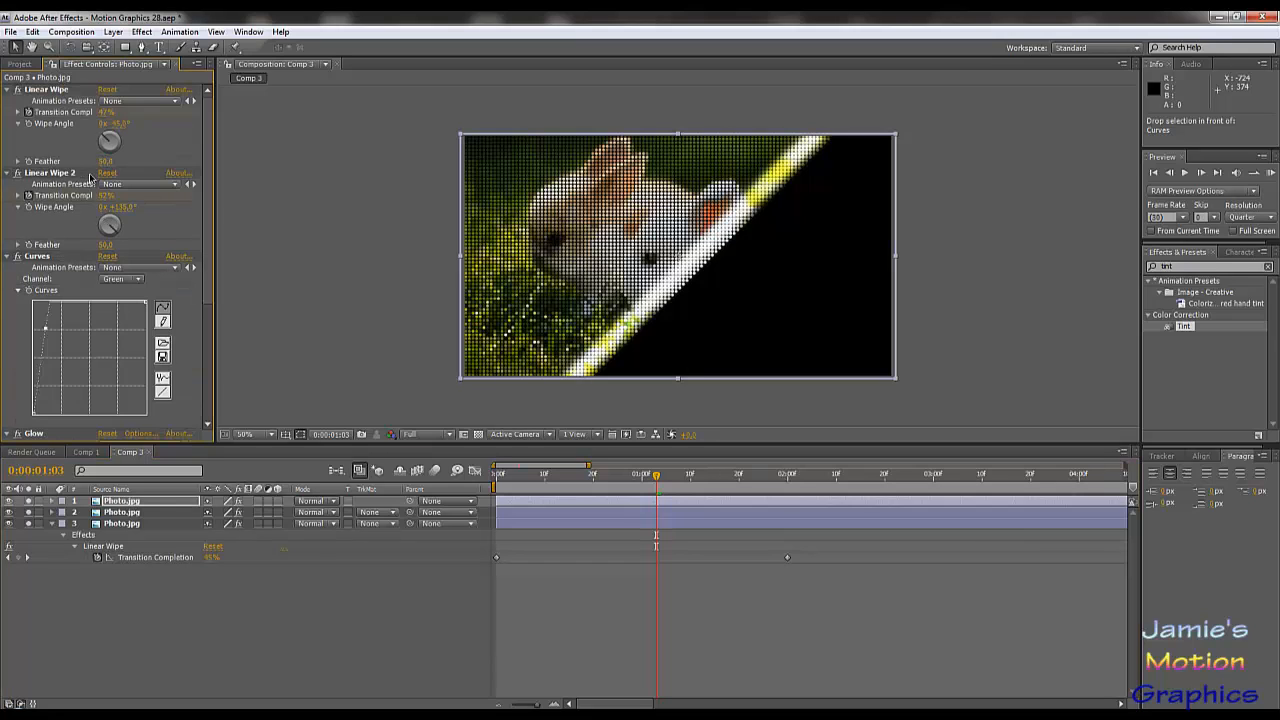
{"action": "left_click", "coordinate": [52, 262]}
{"action": "key", "text": "Delete"}
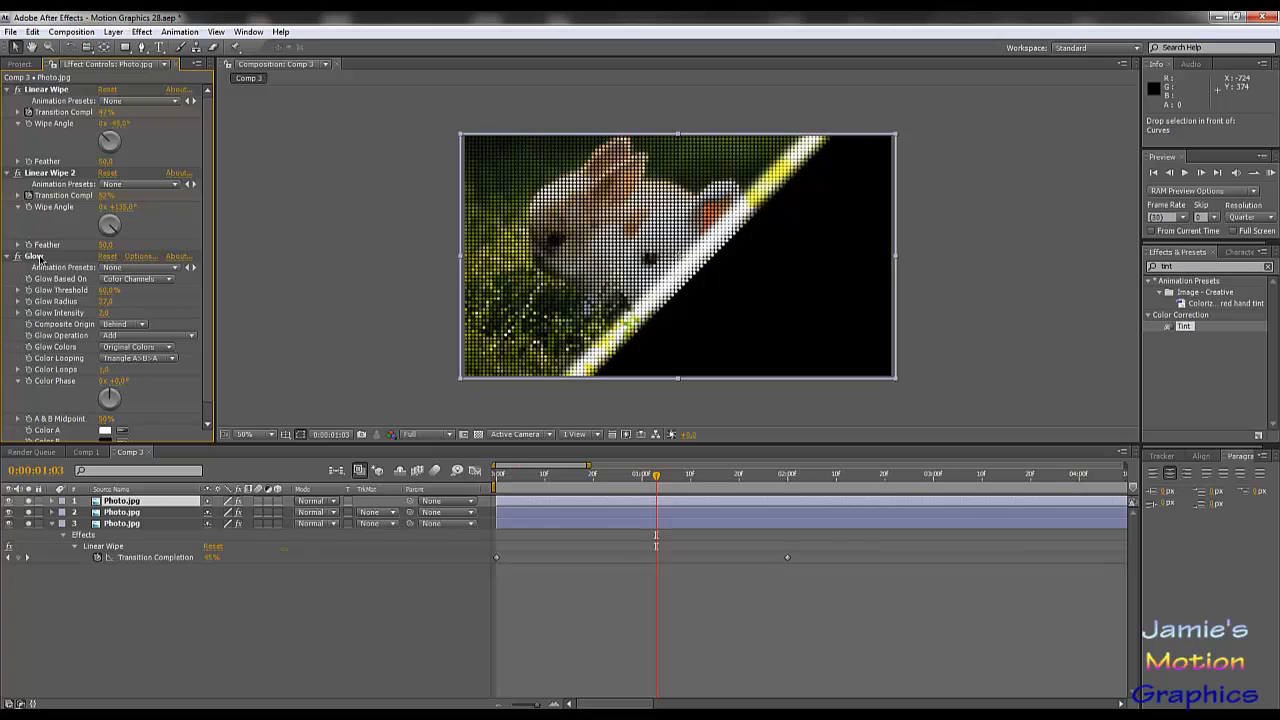
{"action": "key", "text": "Delete"}
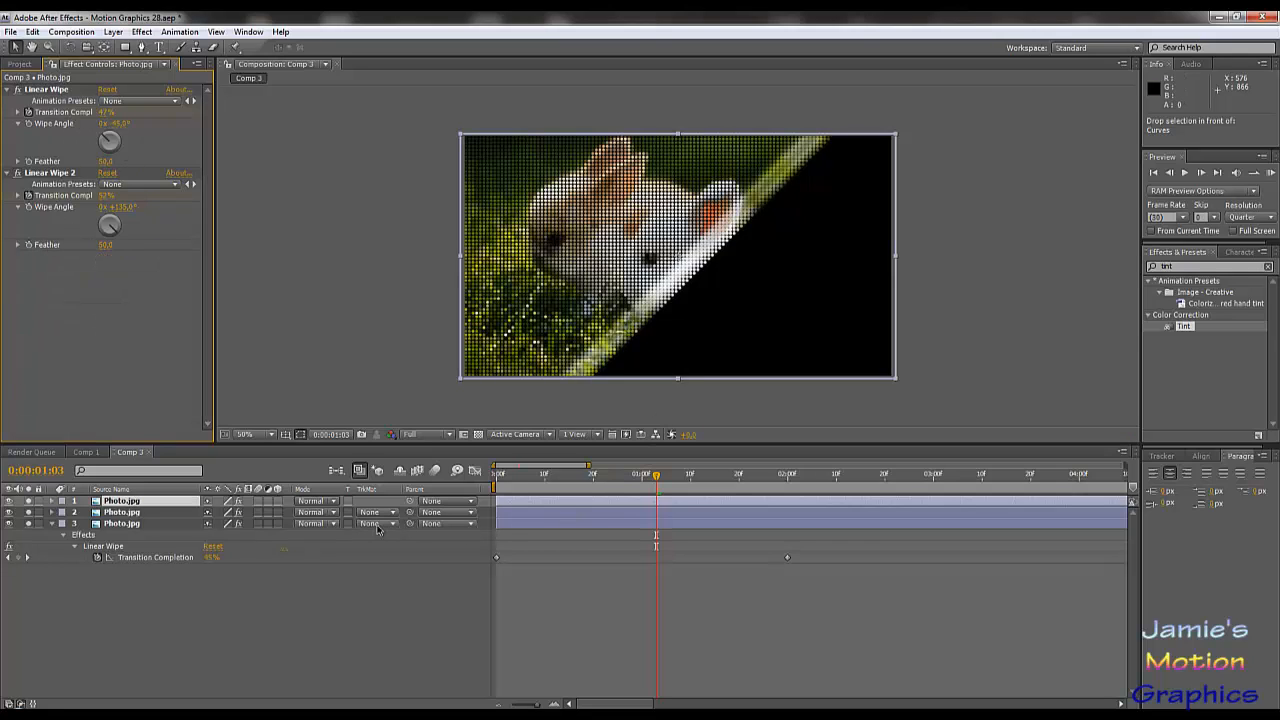
- Go to 0:00:02:00 and shift both Linear Wipe 2 keyframes of the copy so the last one falls at 0:00:03:17
{"action": "key", "text": "u"}
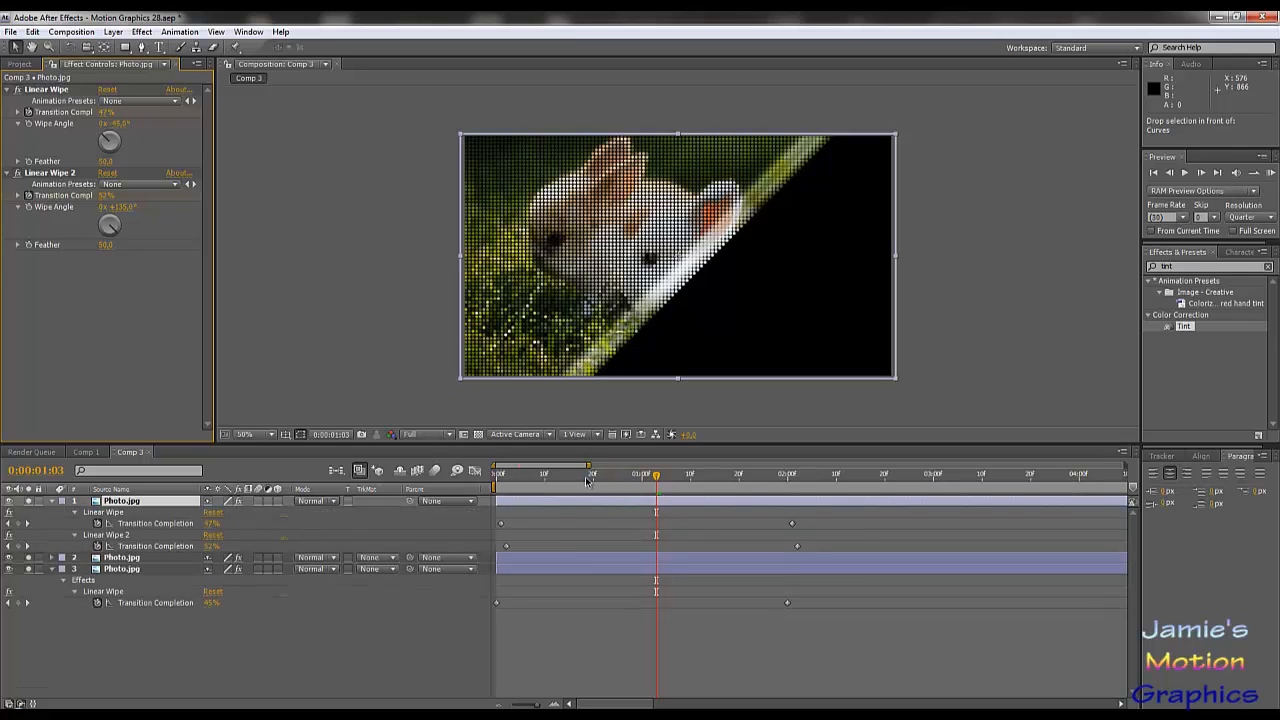
{"action": "left_click", "coordinate": [787, 482]}
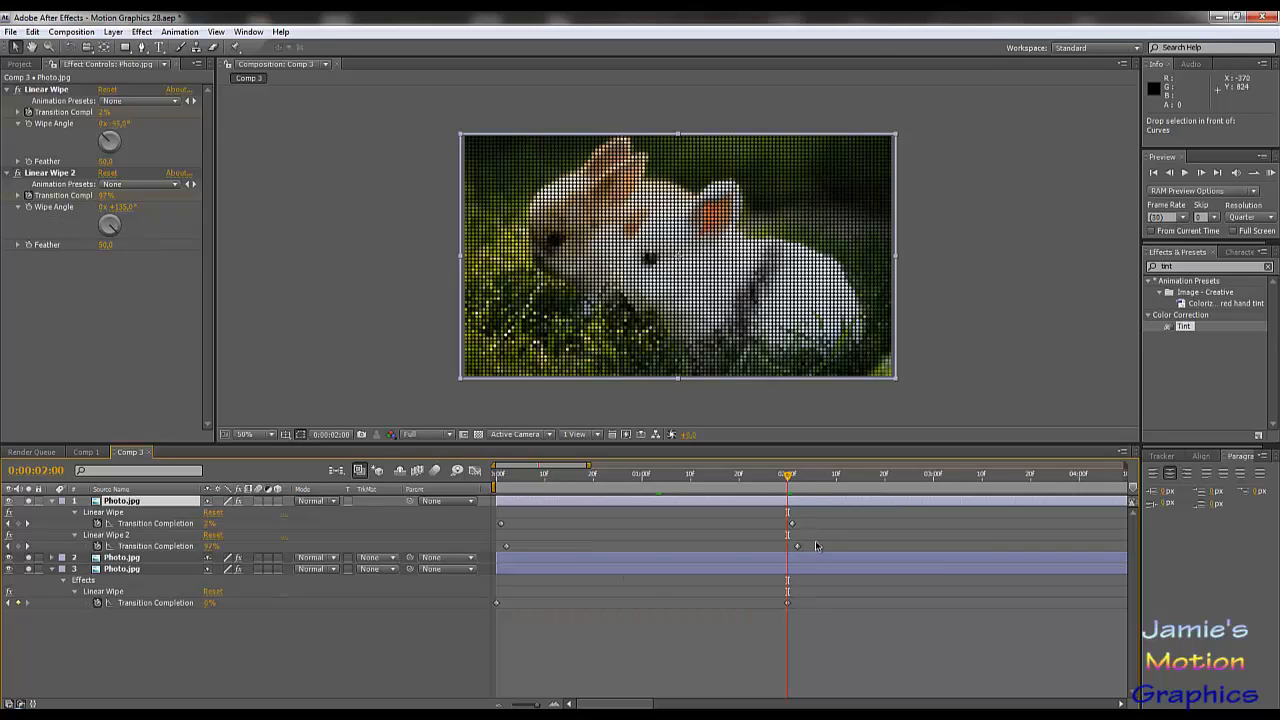
{"action": "left_click_drag", "start_coordinate": [812, 546], "coordinate": [501, 548]}
{"action": "left_click_drag", "start_coordinate": [800, 548], "coordinate": [1018, 546]}
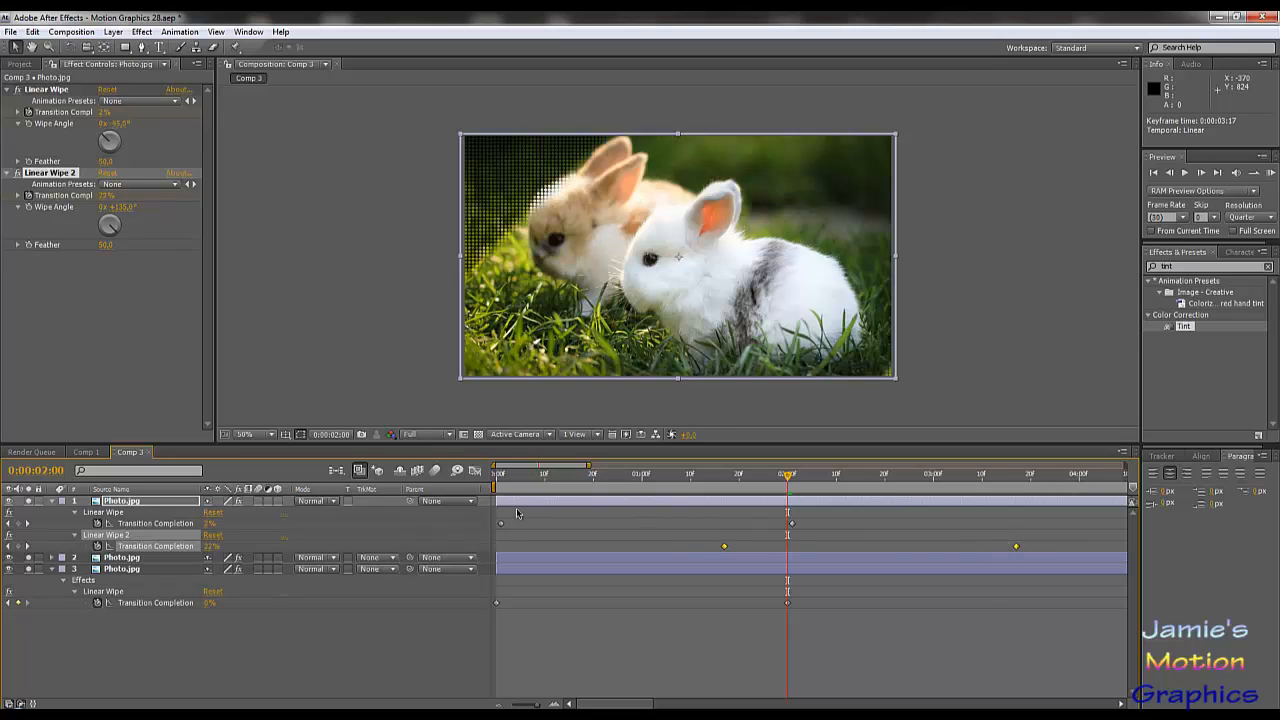
- Shift both Linear Wipe keyframes of the copy so the last one falls at 0:00:02:26
{"action": "left_click", "coordinate": [501, 523]}
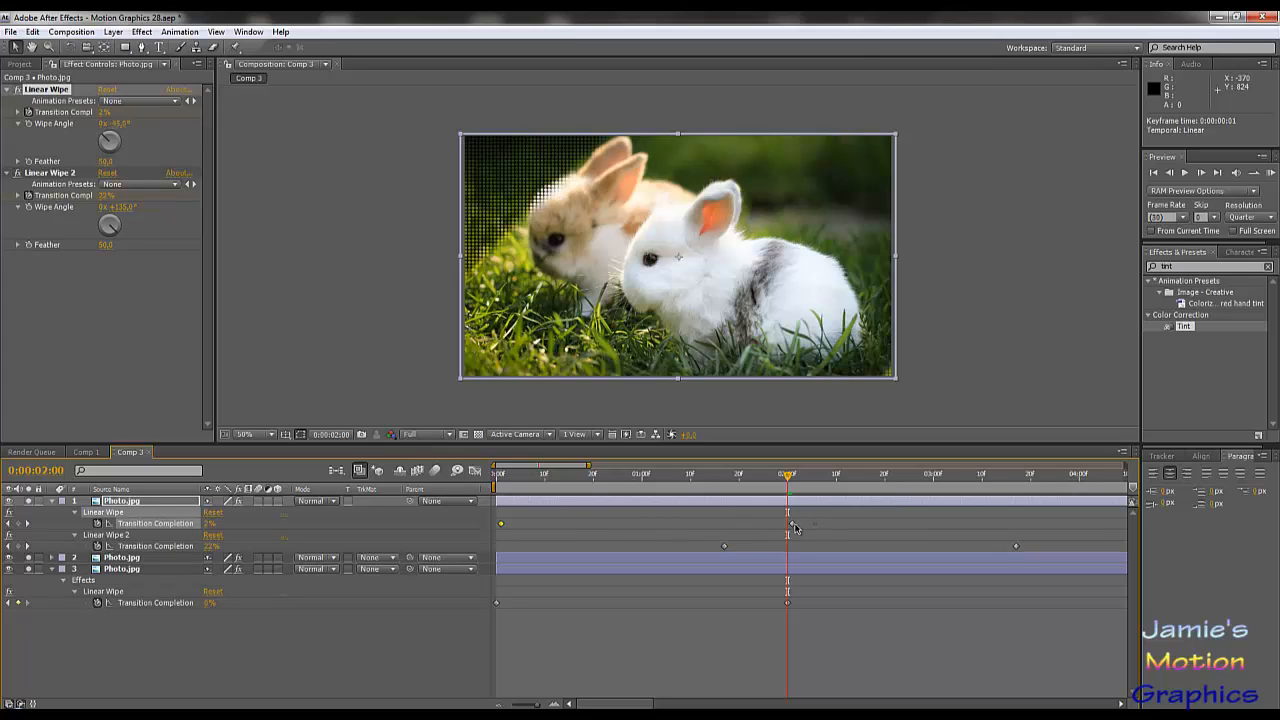
{"action": "left_click_drag", "start_coordinate": [792, 528], "coordinate": [907, 539]}
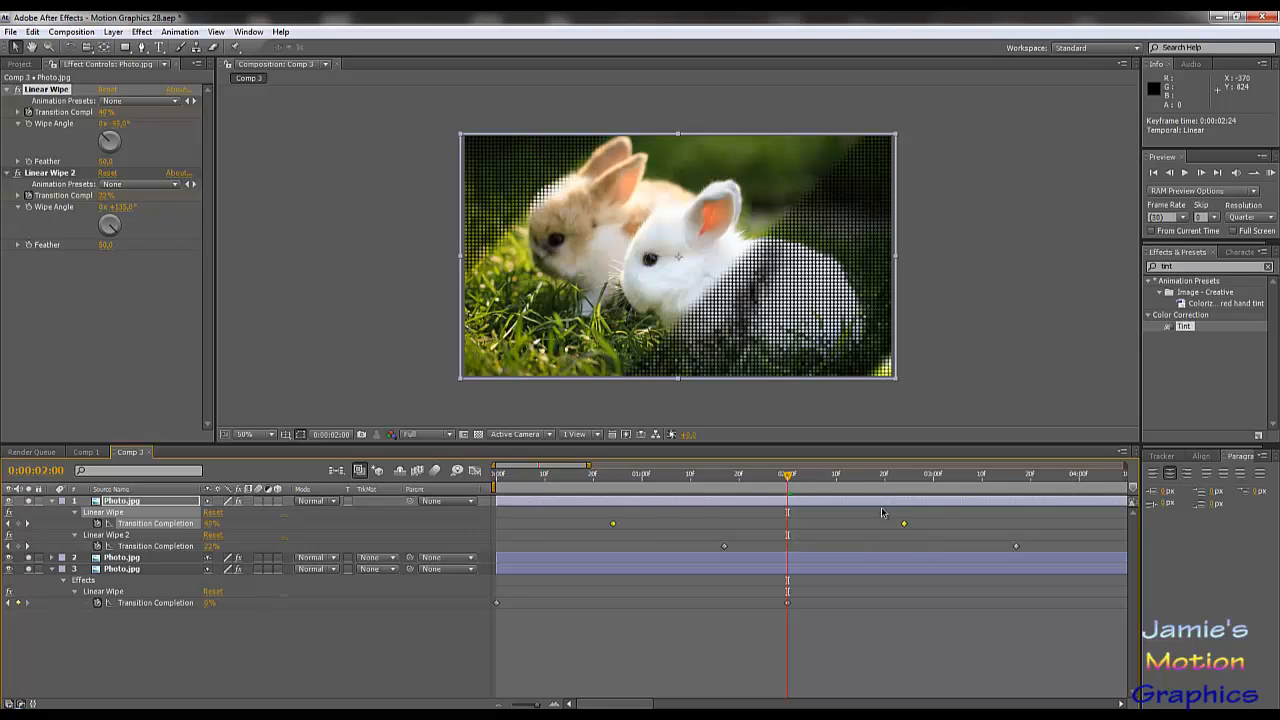
{"action": "left_click_drag", "start_coordinate": [906, 527], "coordinate": [914, 527]}
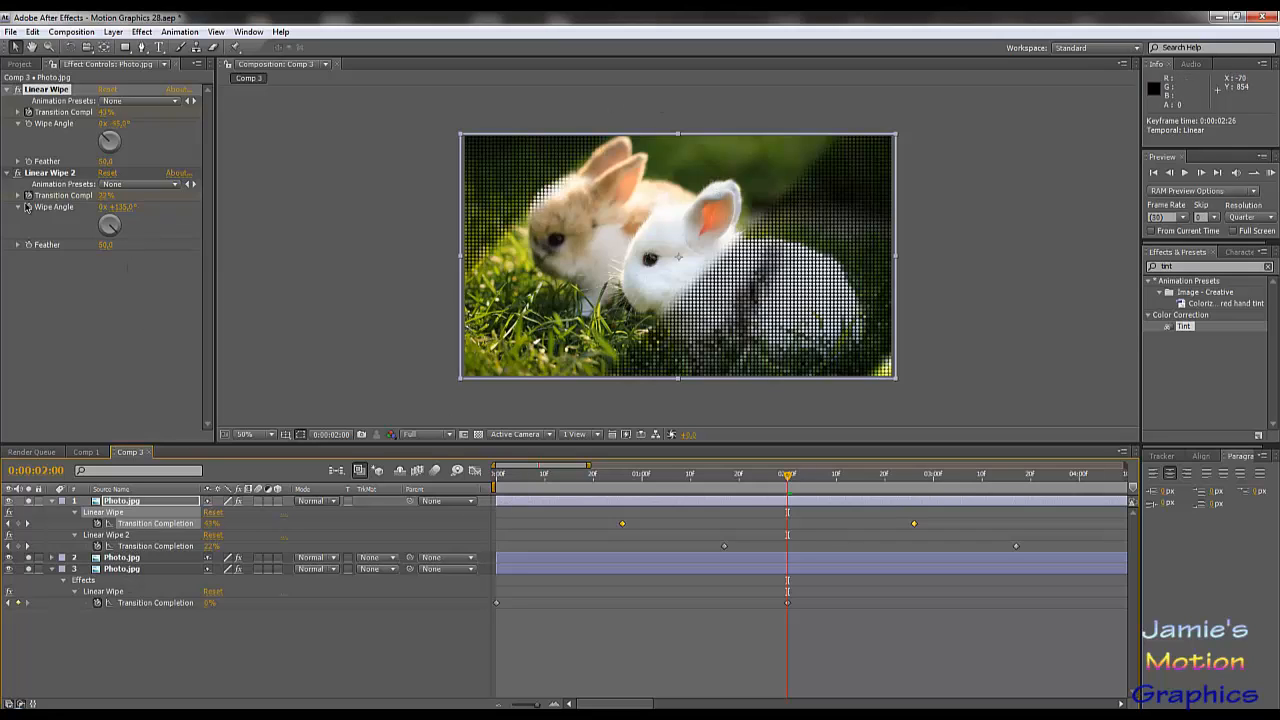
- Set the Feather of both Linear Wipe and Linear Wipe 2 on the copied photo layer to 300
{"action": "left_click", "coordinate": [105, 161]}
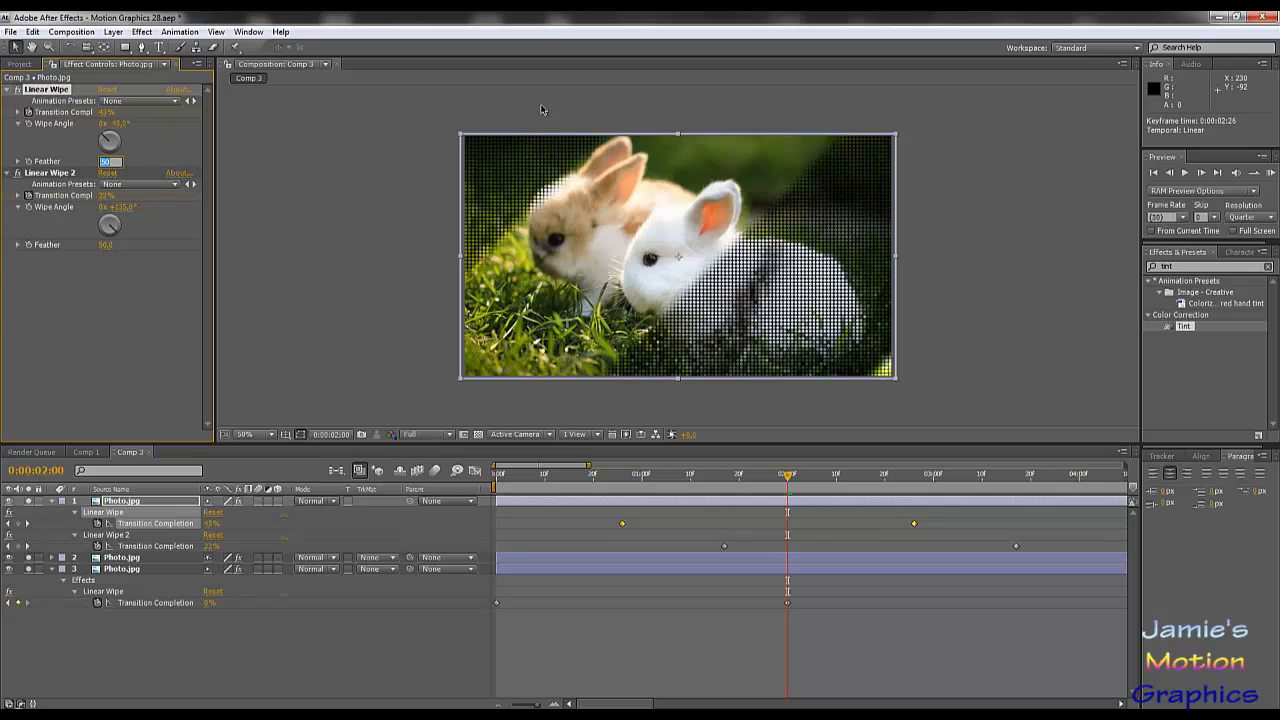
{"action": "type", "text": "300"}
{"action": "key", "text": "Return"}
{"action": "left_click", "coordinate": [106, 245]}
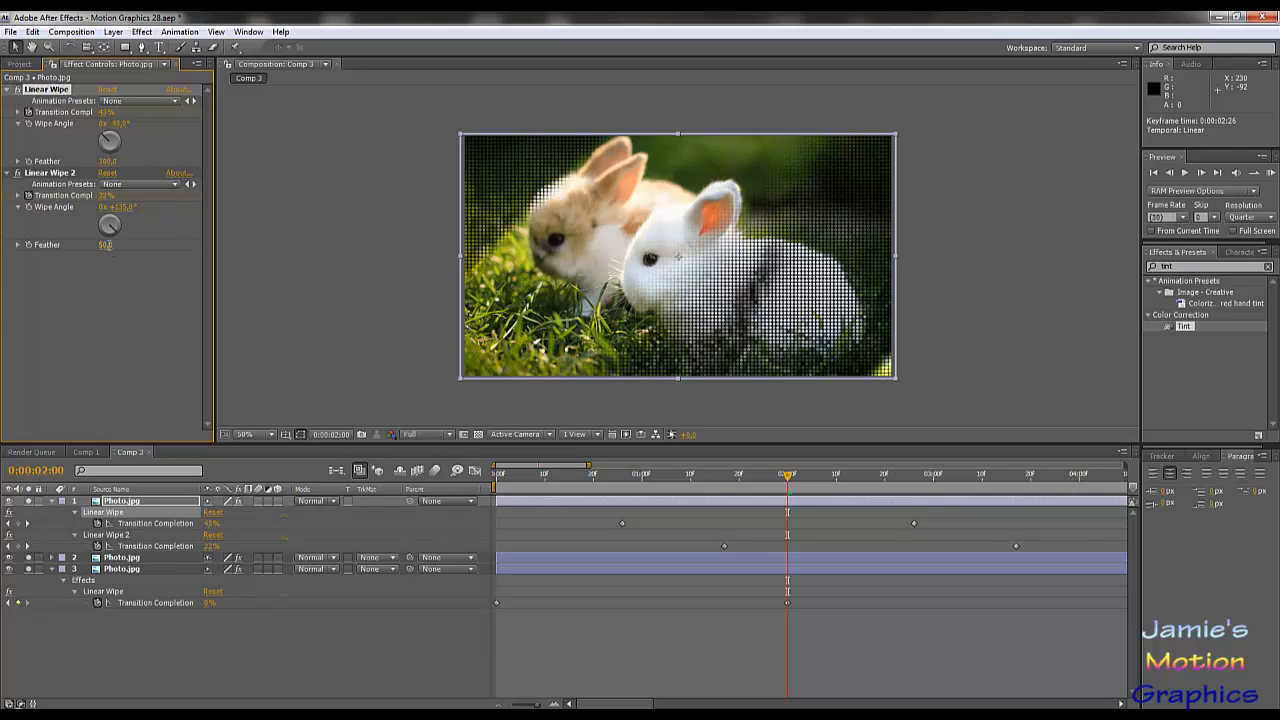
{"action": "type", "text": "300"}
{"action": "key", "text": "Return"}
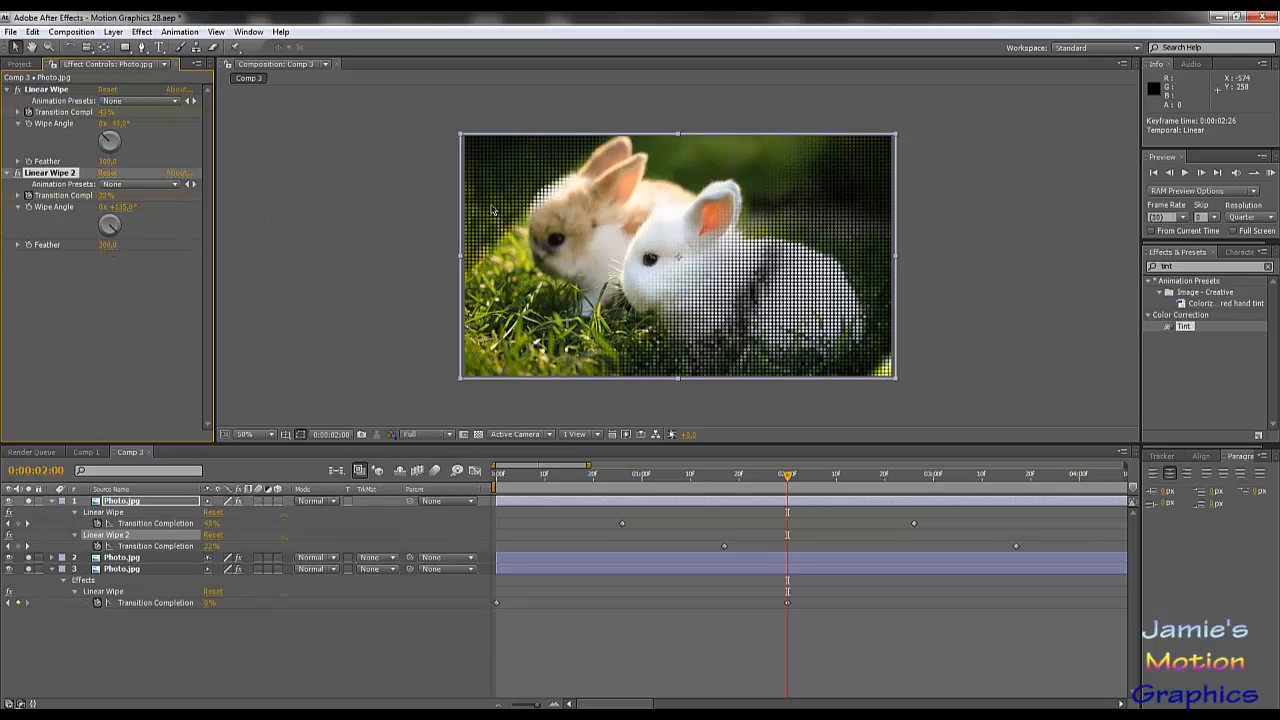
{"action": "key", "text": "slash"}
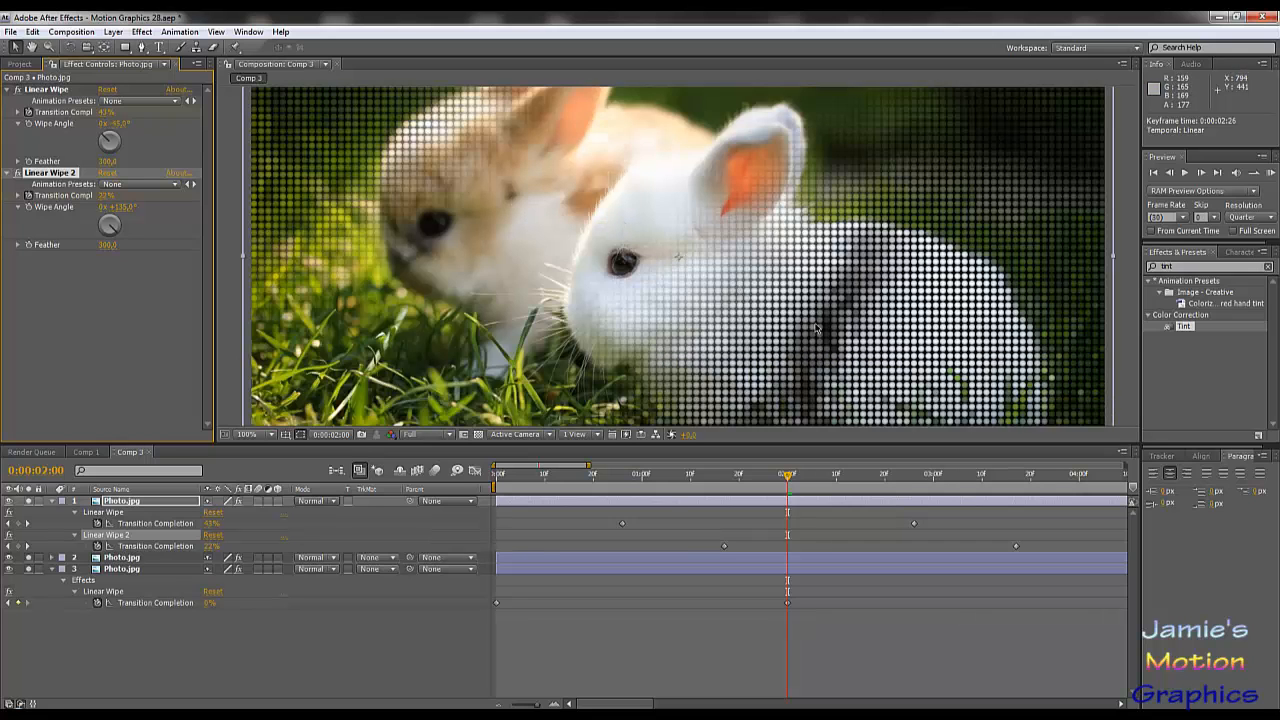
- Set the Comp 3 preview resolution to Quarter and scrub the reveal between 0:00:01:00 and 0:00:02:00
{"action": "scroll", "coordinate": [700, 298], "scroll_direction": "down", "scroll_amount": 3}
{"action": "scroll", "coordinate": [648, 275], "scroll_direction": "up", "scroll_amount": 2}
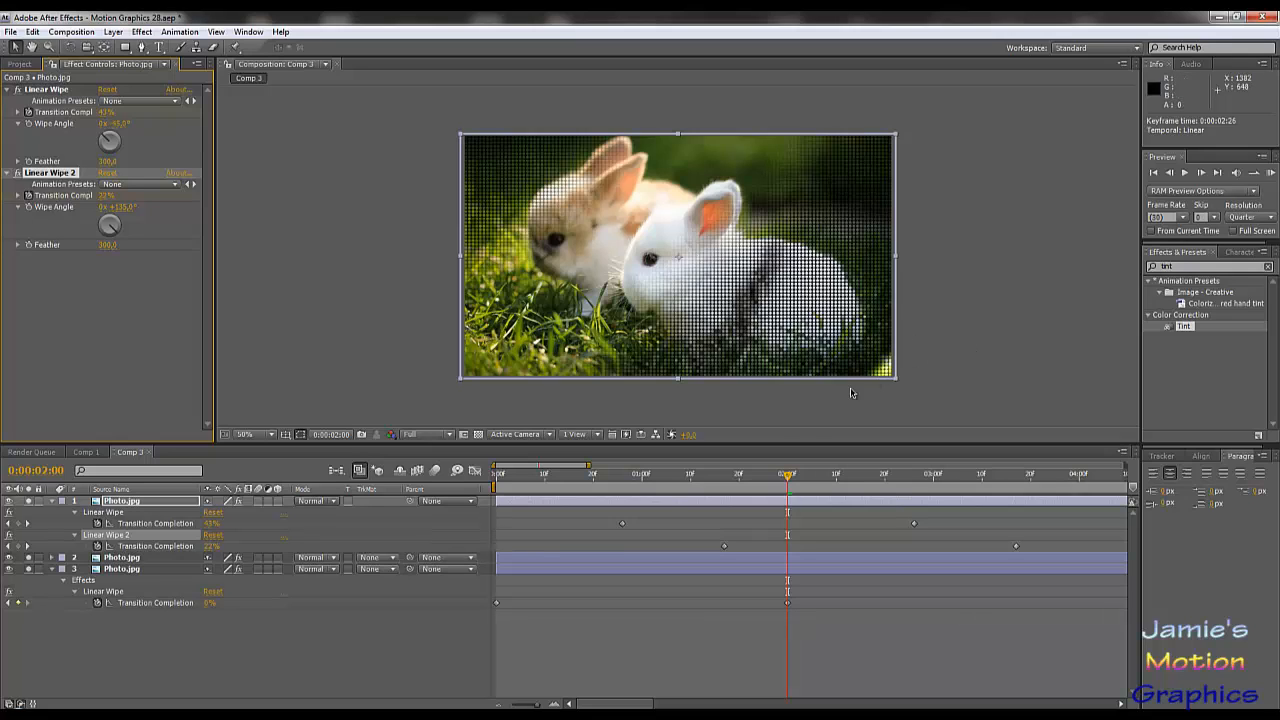
{"action": "left_click_drag", "start_coordinate": [733, 476], "coordinate": [645, 484]}
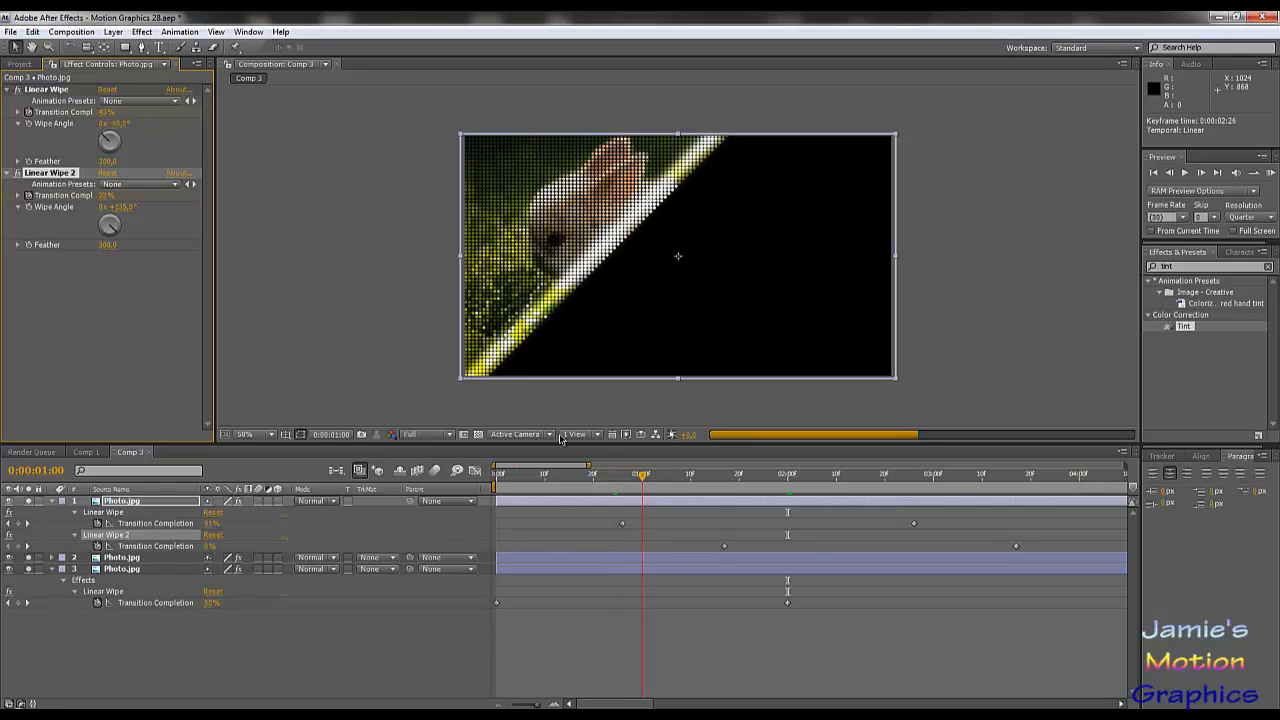
{"action": "left_click", "coordinate": [499, 436]}
{"action": "left_click", "coordinate": [440, 435]}
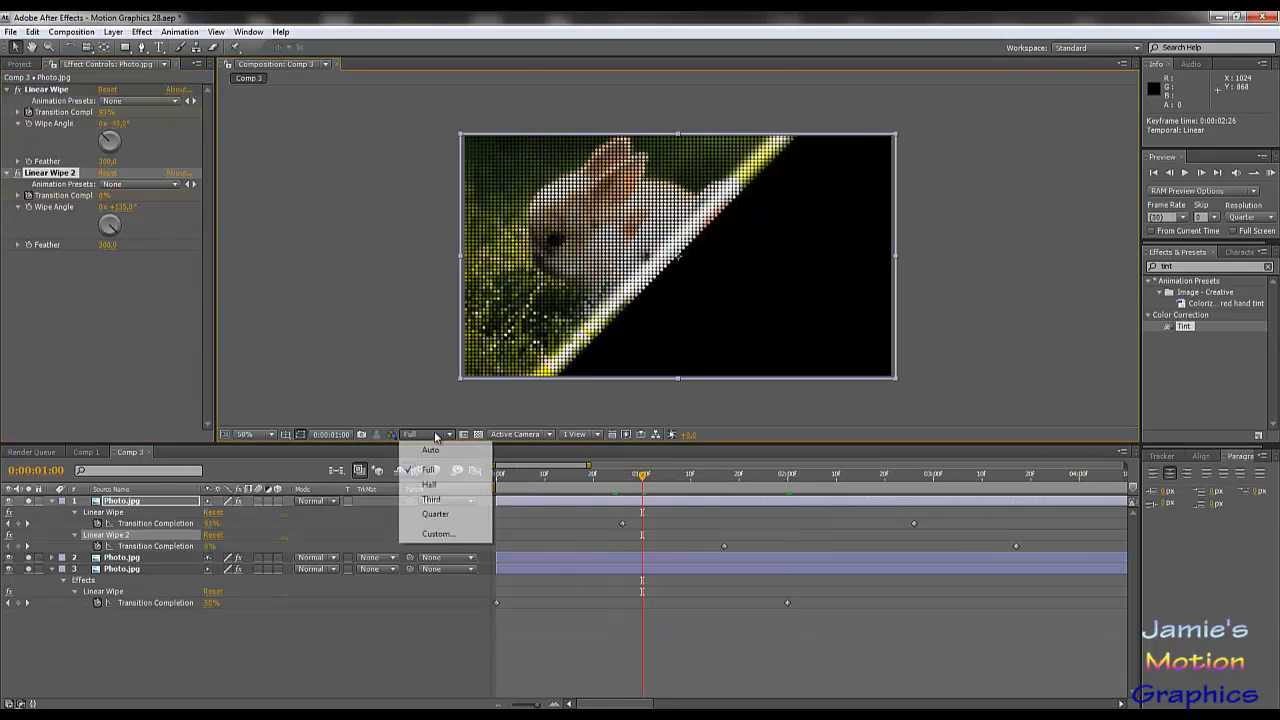
{"action": "left_click", "coordinate": [437, 518]}
{"action": "left_click_drag", "start_coordinate": [630, 478], "coordinate": [787, 538]}
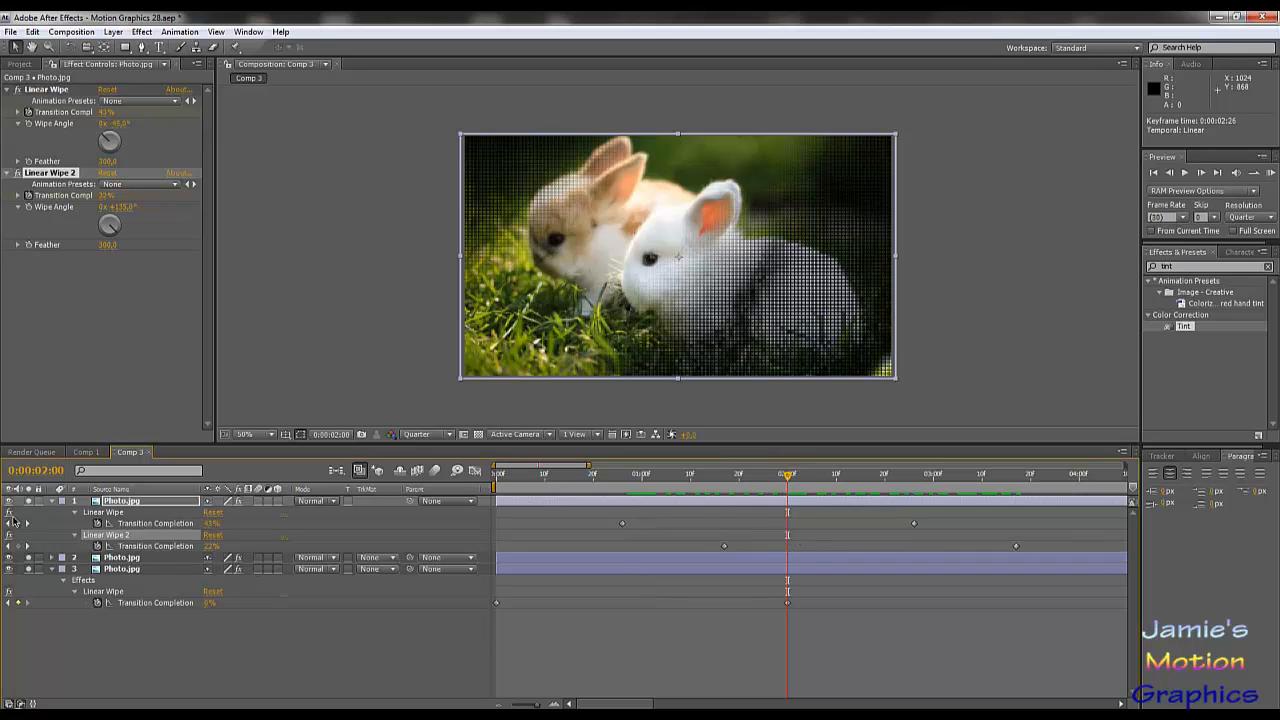
- Add Transition Completion keyframes for both wipes of the top photo layer at 0:00:02:00 and delete their original final keyframes
{"action": "left_click", "coordinate": [18, 523]}
{"action": "left_click", "coordinate": [18, 546]}
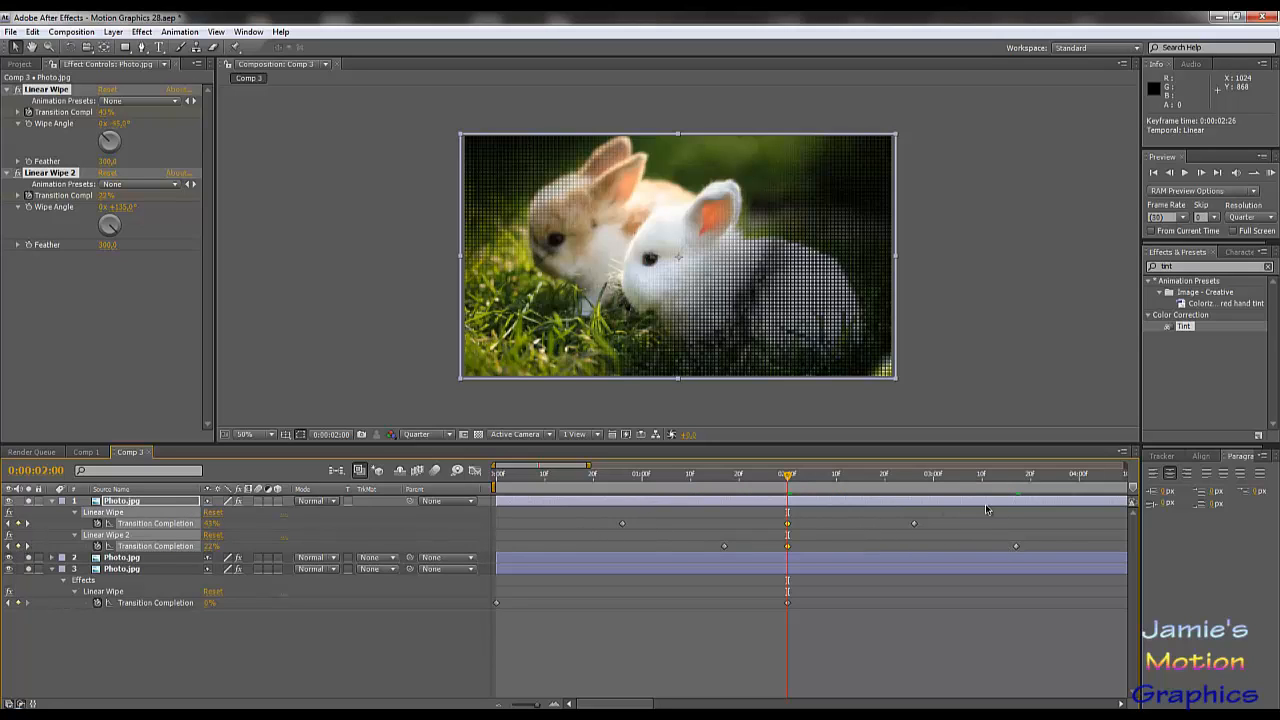
{"action": "left_click_drag", "start_coordinate": [909, 522], "coordinate": [1019, 551]}
{"action": "key", "text": "Delete"}
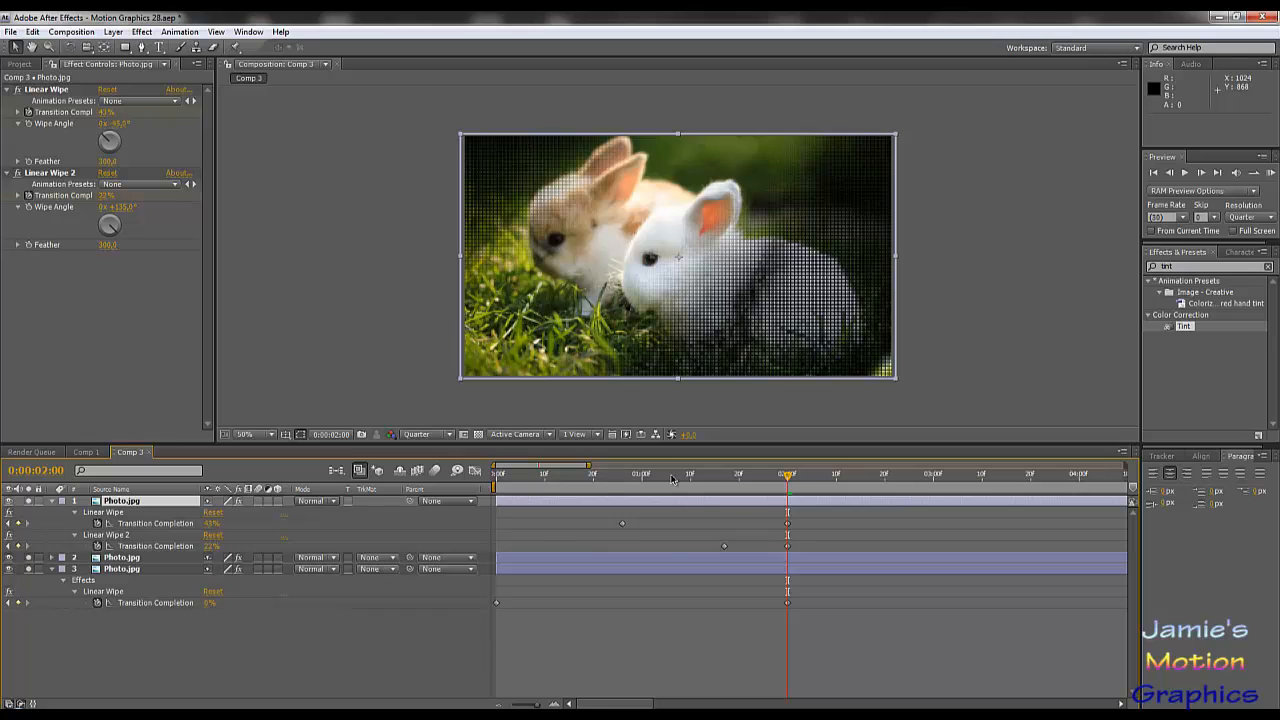
- Scrub past the new wipe keyframes in Comp 3 and compare the effects on the top two photo layers of Comp 1
{"action": "left_click_drag", "start_coordinate": [672, 480], "coordinate": [826, 500]}
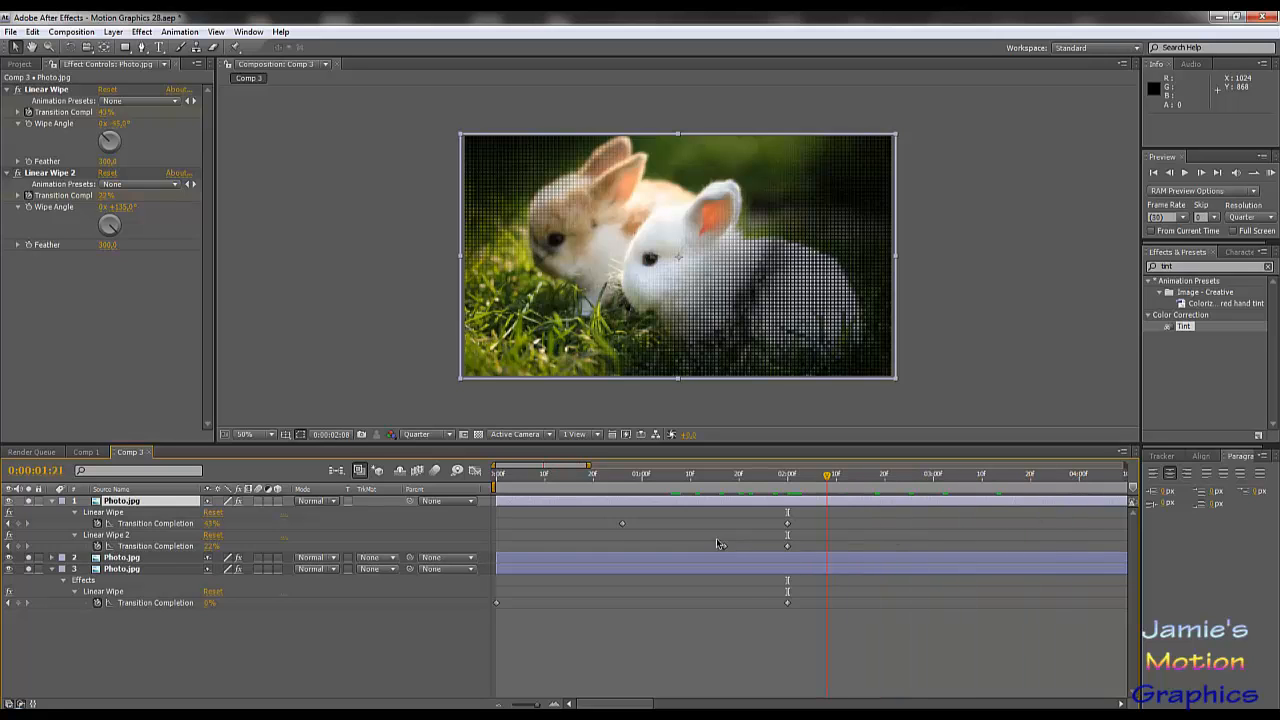
{"action": "left_click_drag", "start_coordinate": [717, 540], "coordinate": [838, 553]}
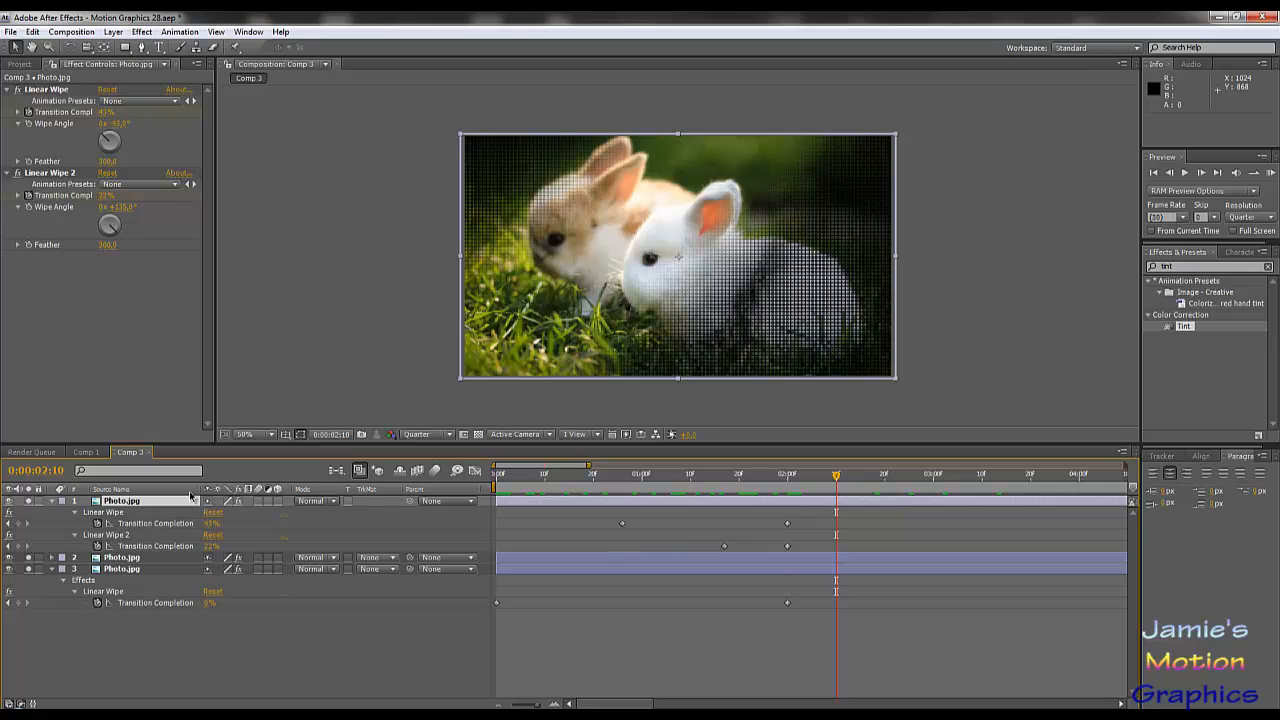
{"action": "left_click", "coordinate": [86, 452]}
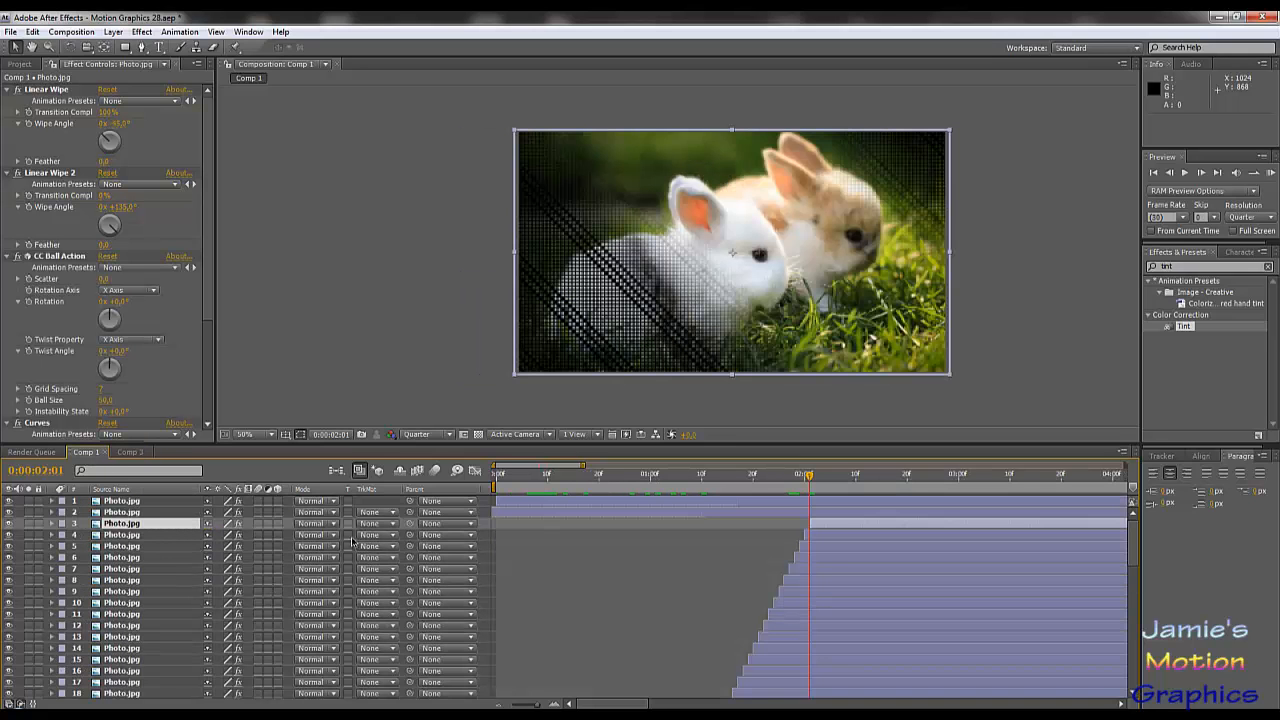
{"action": "left_click", "coordinate": [126, 512]}
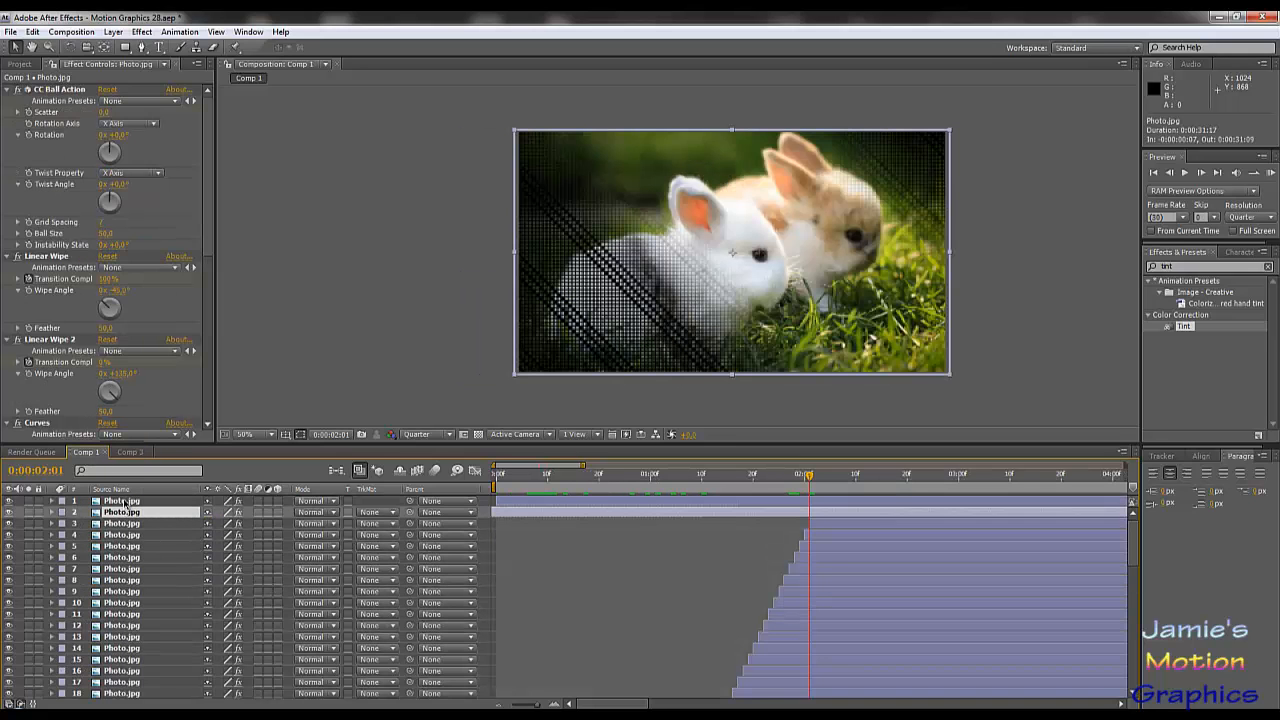
{"action": "left_click", "coordinate": [121, 501]}
{"action": "left_click", "coordinate": [129, 452]}
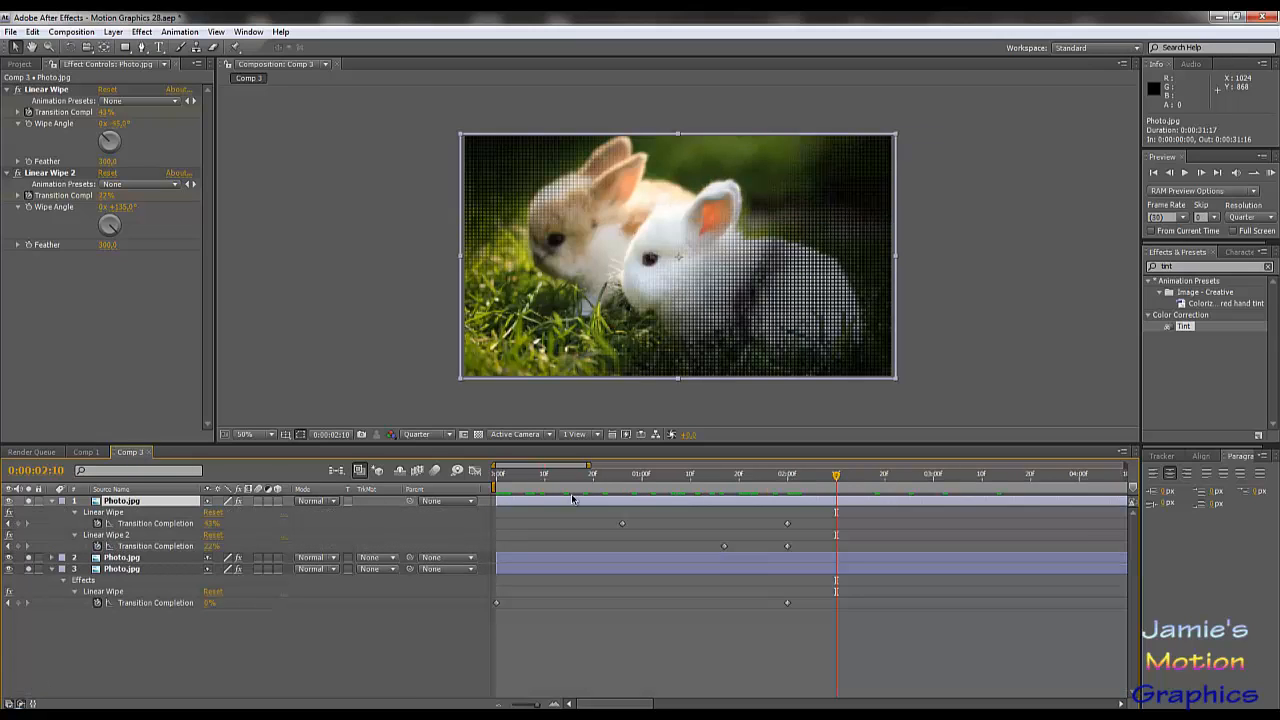
- Preview the Comp 3 reveal and scrub back to 0:00:01:07 to examine the glowing strip
{"action": "left_click", "coordinate": [723, 621]}
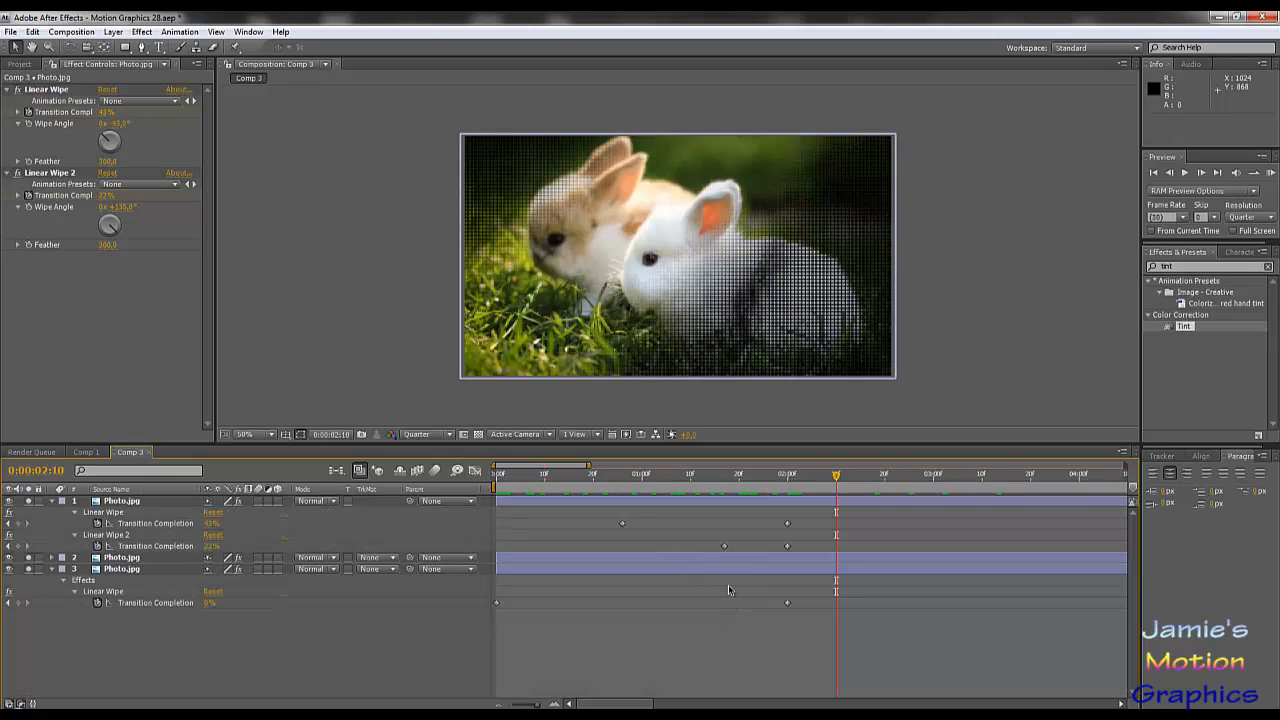
{"action": "left_click_drag", "start_coordinate": [770, 488], "coordinate": [686, 488]}
{"action": "left_click_drag", "start_coordinate": [752, 521], "coordinate": [614, 546]}
{"action": "key", "text": "KP_0"}
{"action": "left_click_drag", "start_coordinate": [735, 481], "coordinate": [677, 486]}
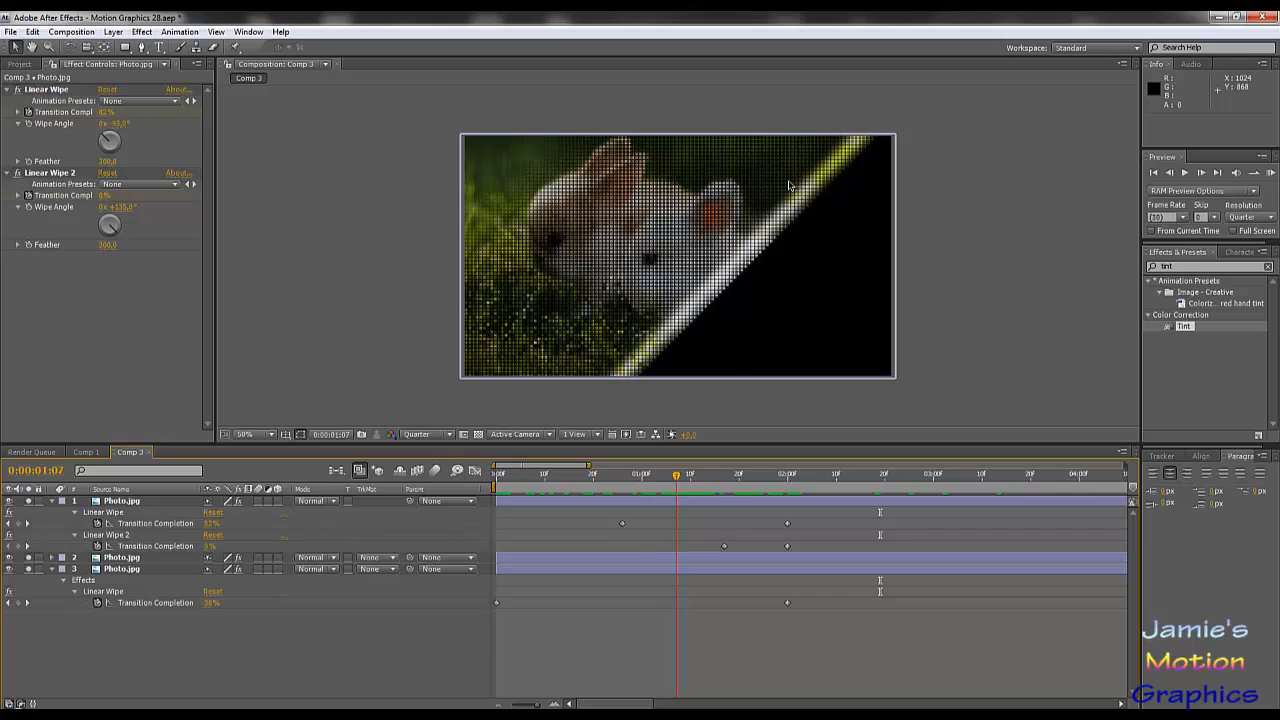
- Collapse the top photo layer and duplicate the glowing strip layer beneath it five times
{"action": "left_click", "coordinate": [120, 560]}
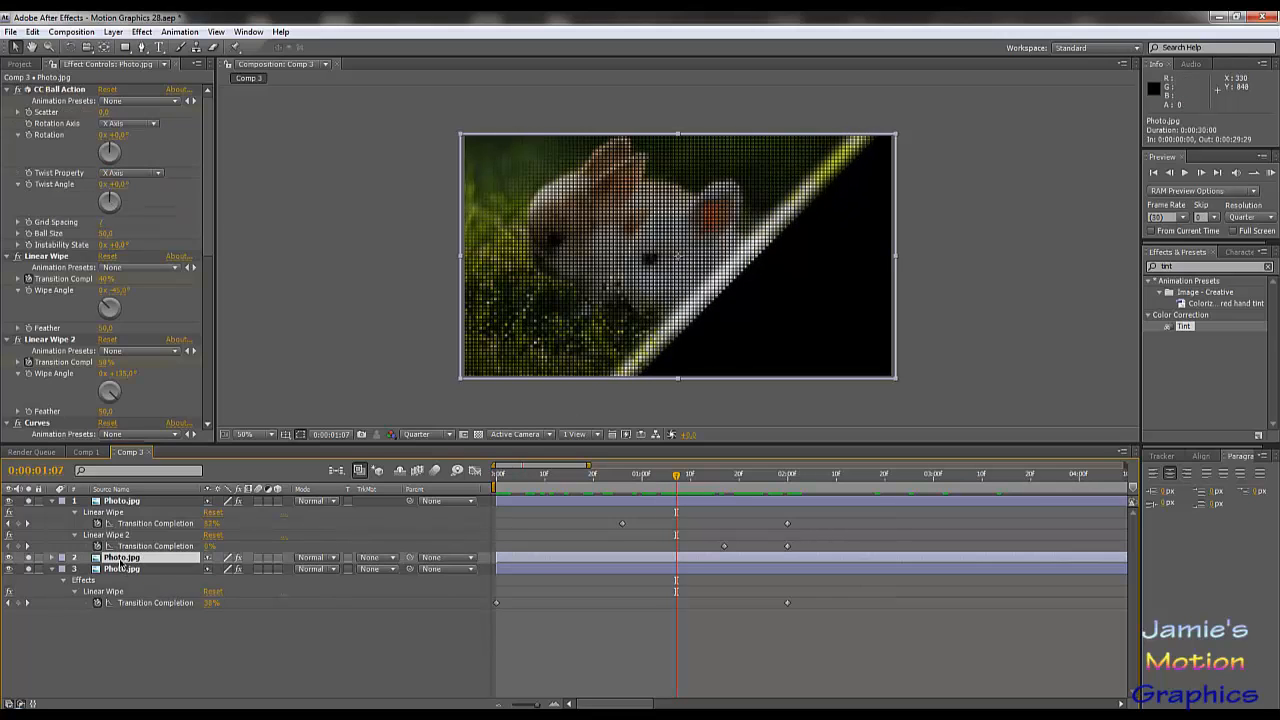
{"action": "left_click", "coordinate": [53, 504]}
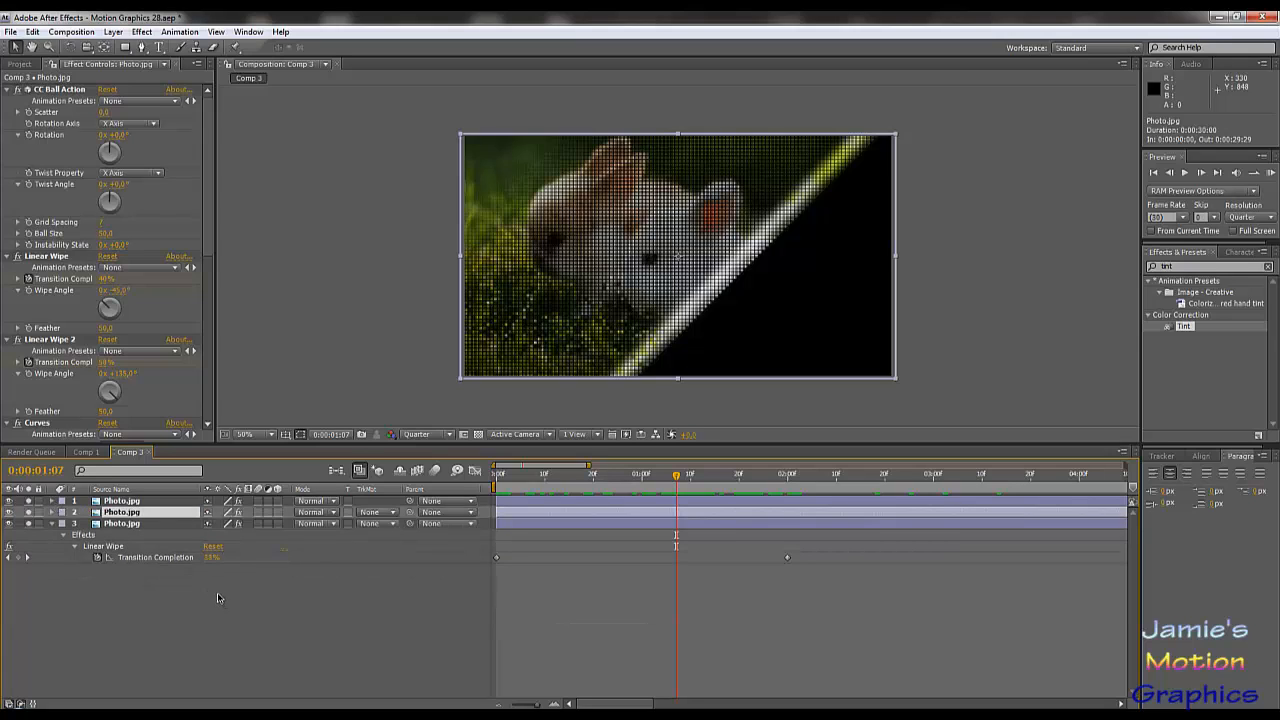
{"action": "key", "text": "ctrl+d"}
{"action": "key", "text": "ctrl+d"}
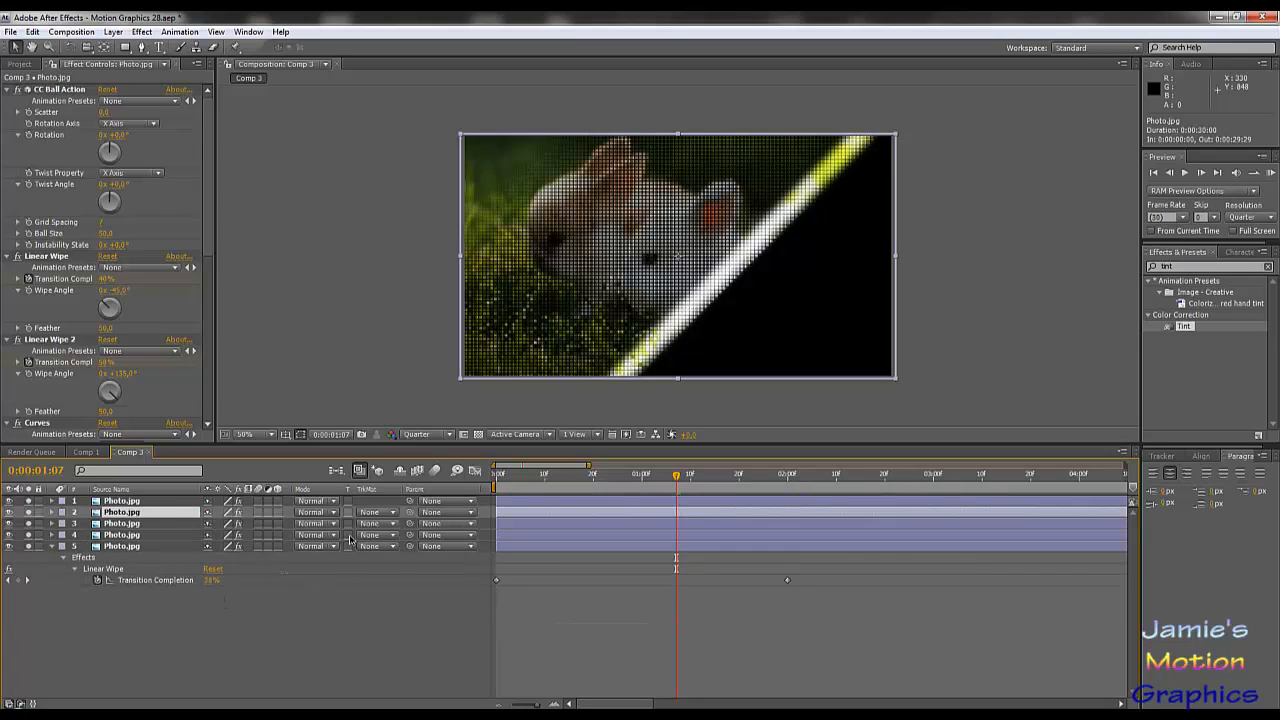
{"action": "key", "text": "ctrl+d"}
{"action": "key", "text": "ctrl+d"}
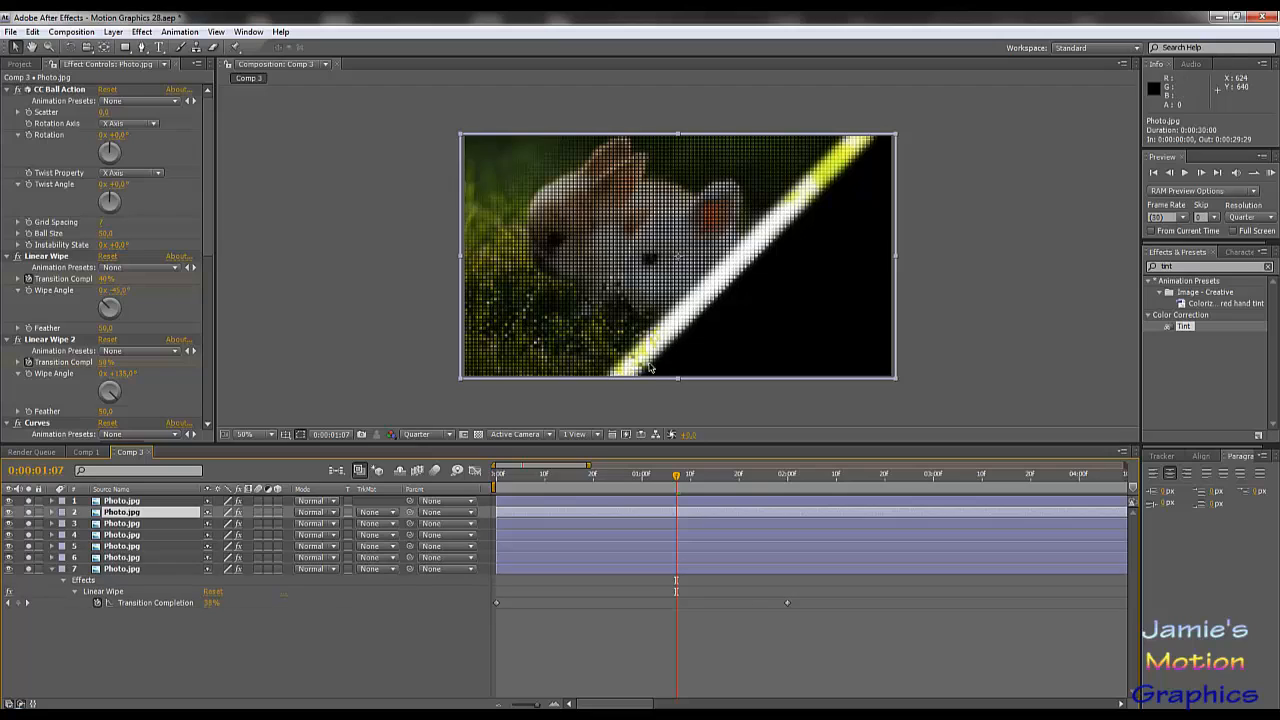
{"action": "key", "text": "ctrl+d"}
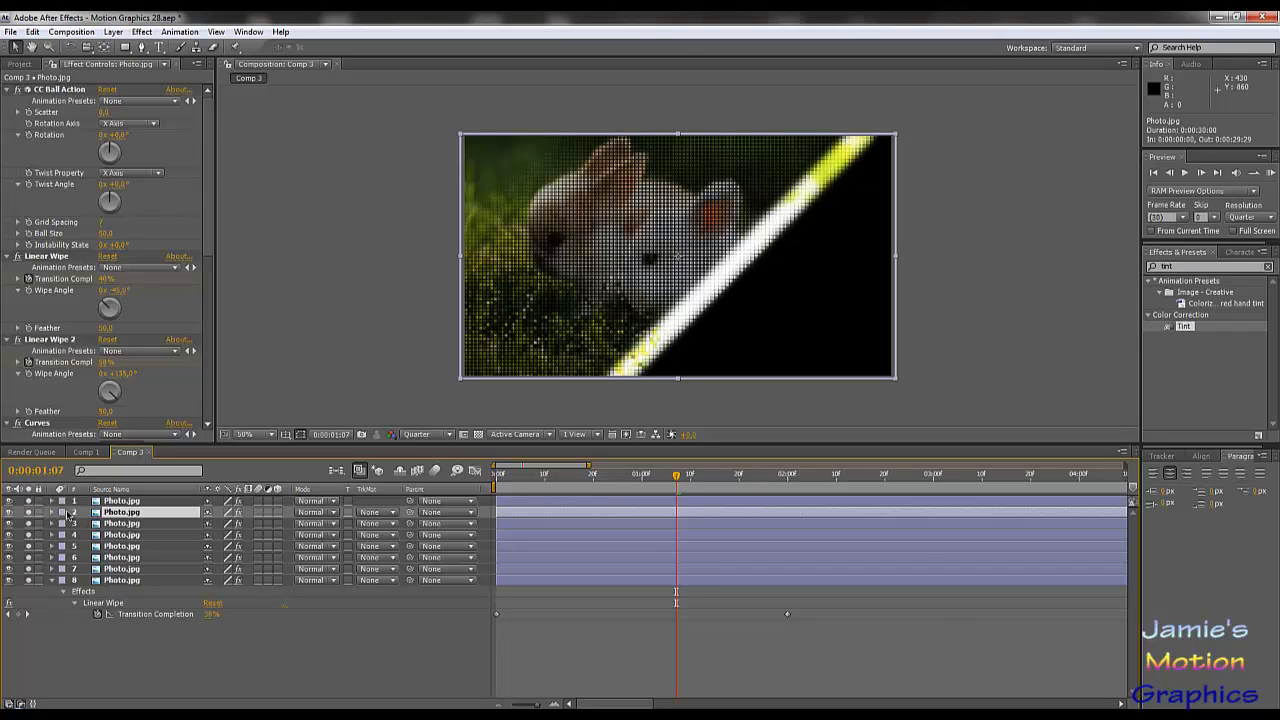
- Set the Feather of Linear Wipe and Linear Wipe 2 to 100 with photo layers 2 to 4 selected
{"action": "left_click", "coordinate": [128, 538], "text": "shift"}
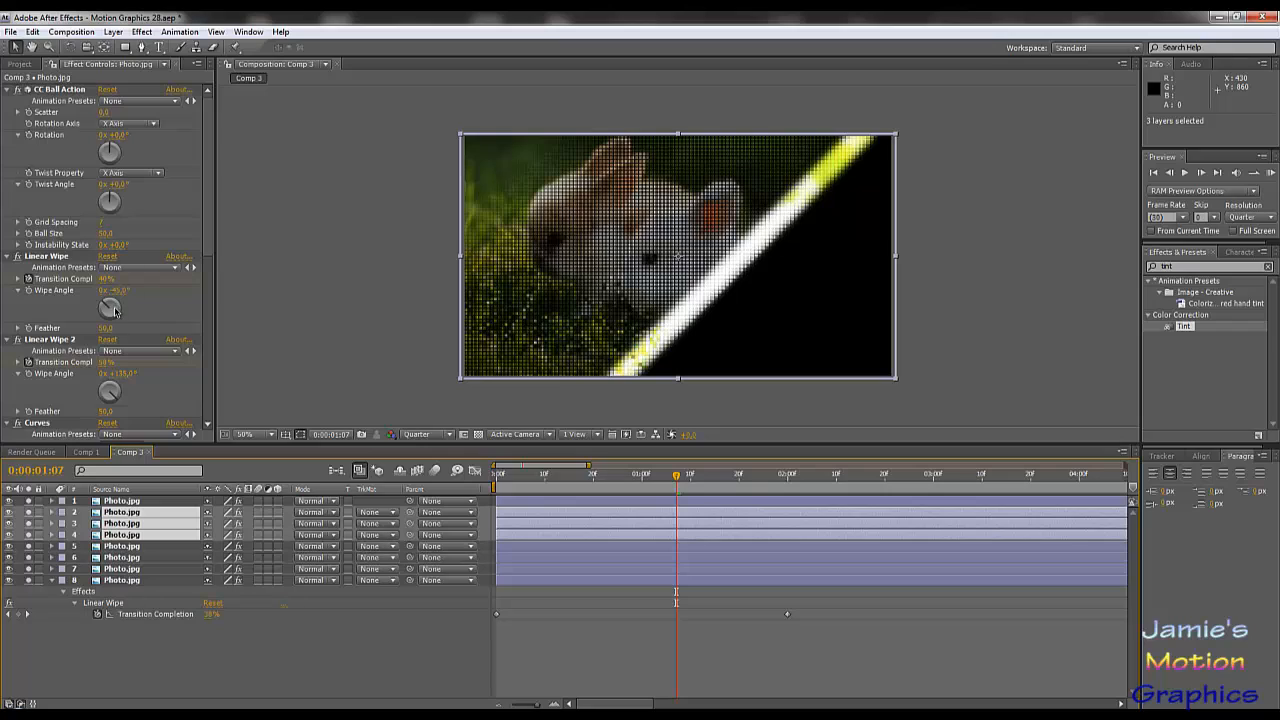
{"action": "left_click_drag", "start_coordinate": [107, 331], "coordinate": [133, 328]}
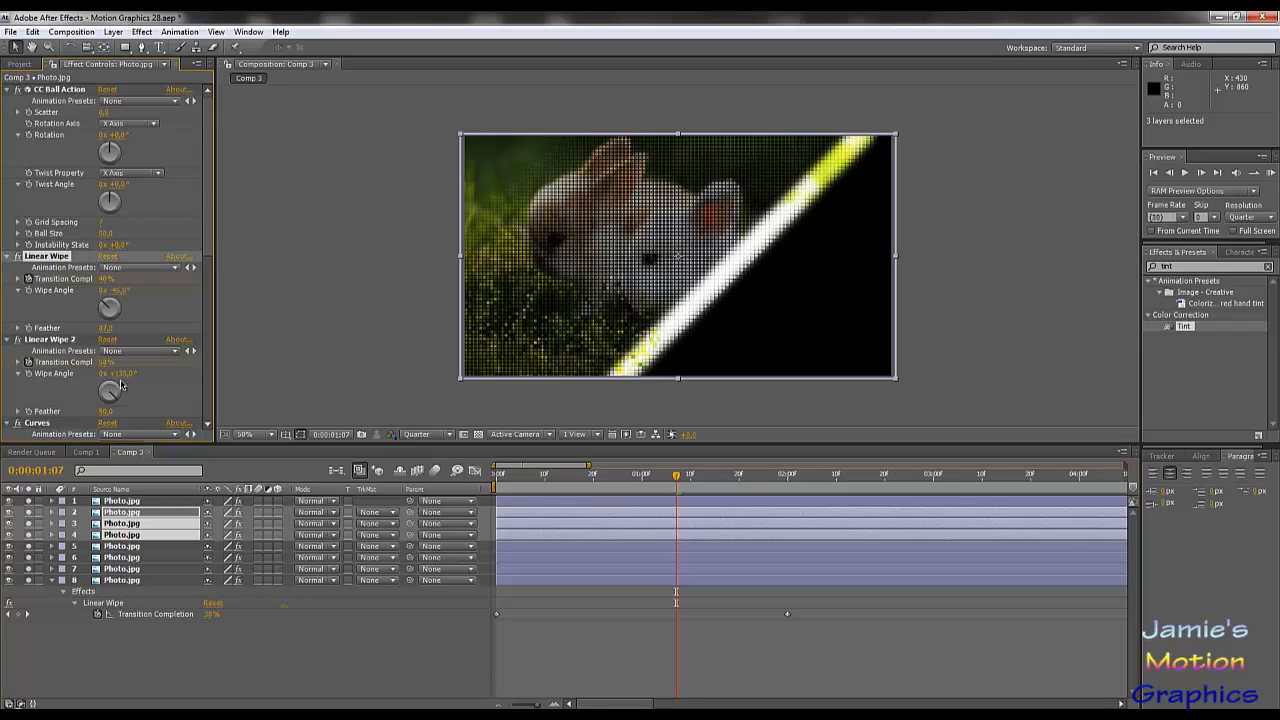
{"action": "left_click", "coordinate": [105, 328]}
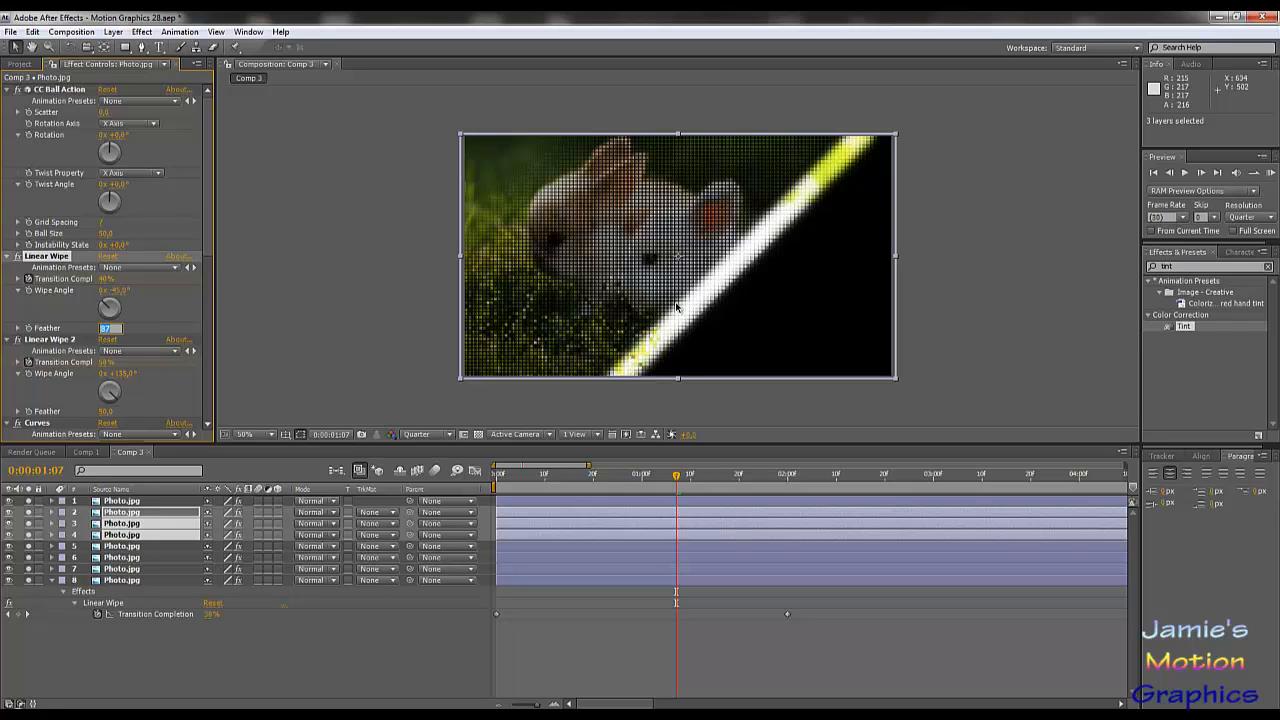
{"action": "type", "text": "100"}
{"action": "key", "text": "Tab"}
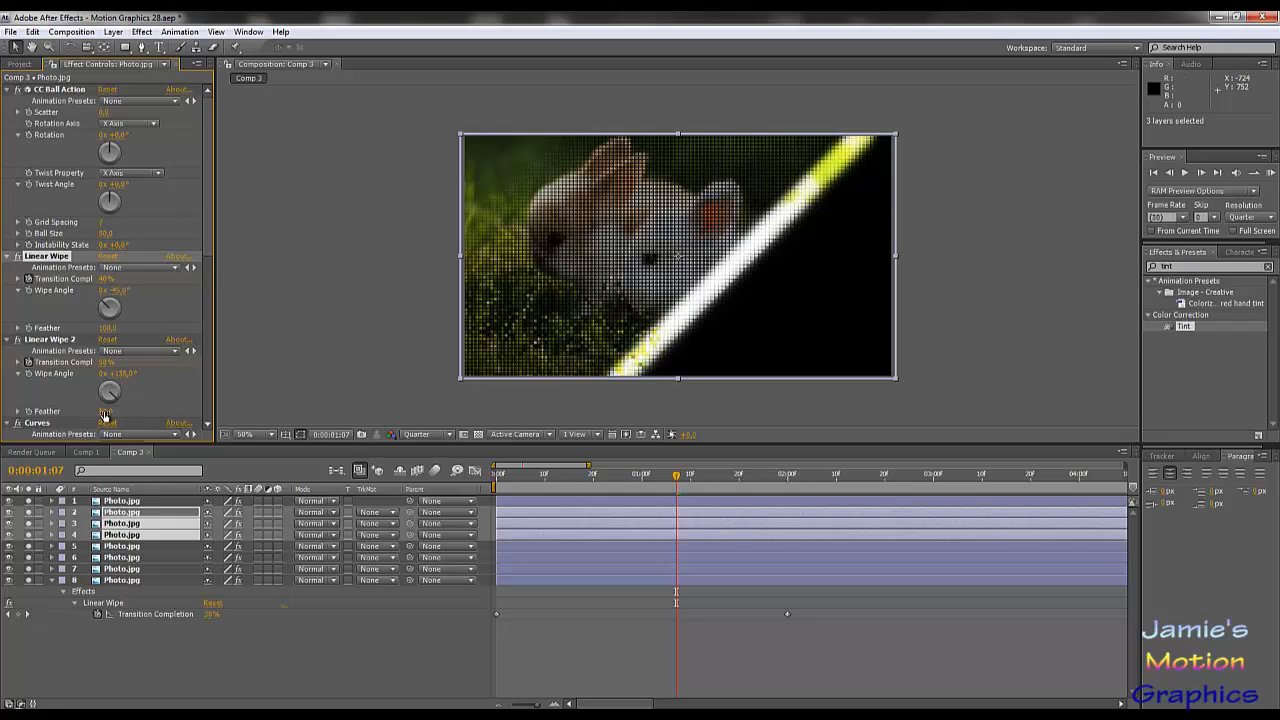
{"action": "type", "text": "100"}
{"action": "key", "text": "Return"}
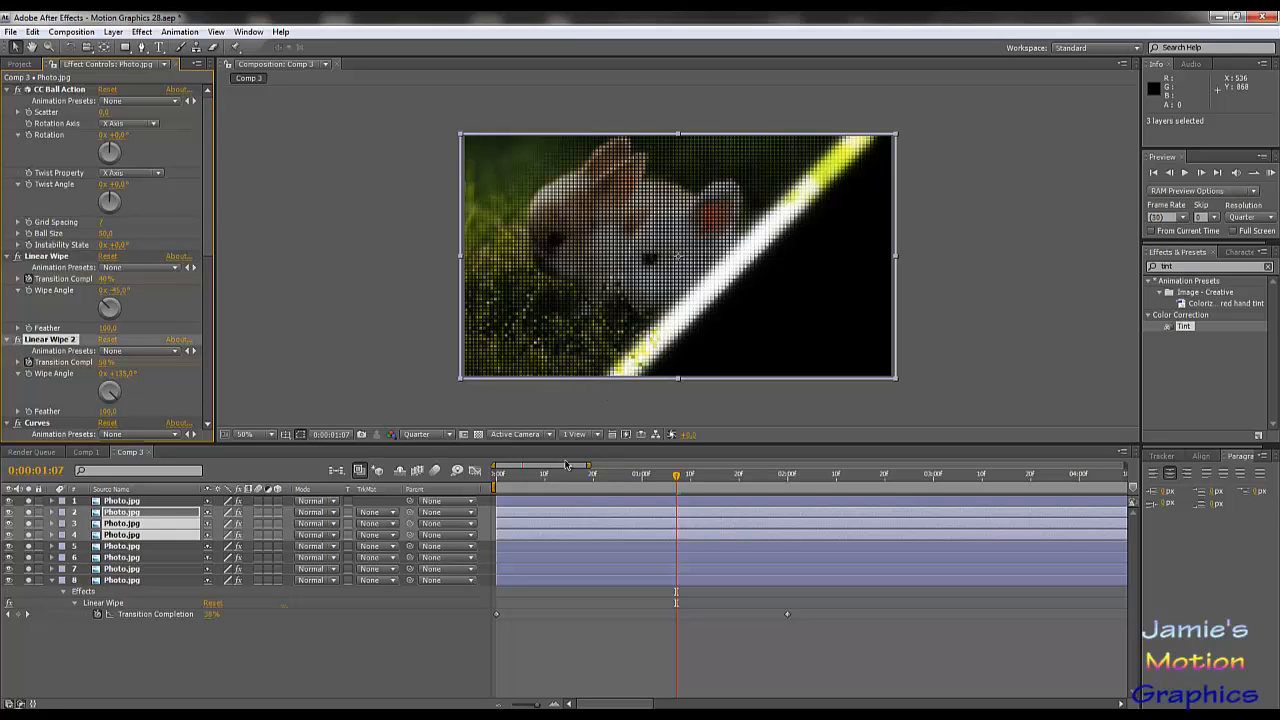
- Scrub and play the reveal to check the strip with the stacked copies
{"action": "left_click", "coordinate": [508, 419]}
{"action": "left_click_drag", "start_coordinate": [565, 483], "coordinate": [727, 483]}
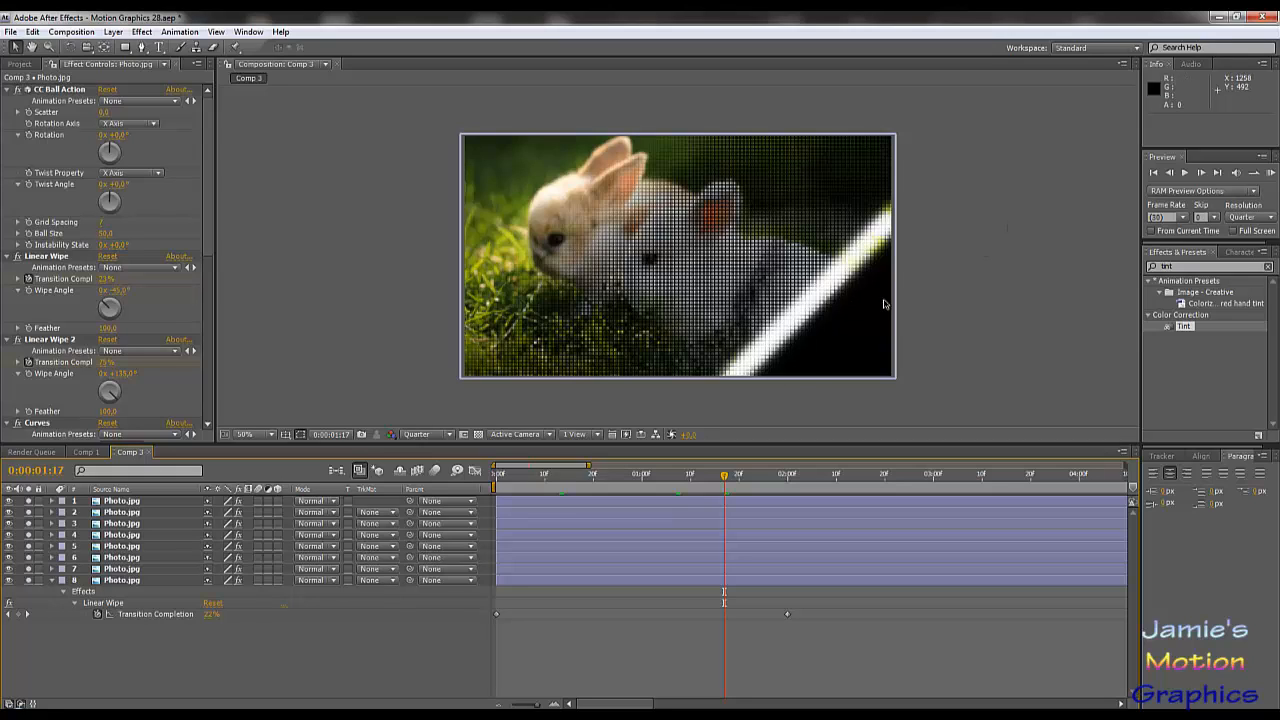
{"action": "key", "text": "space"}
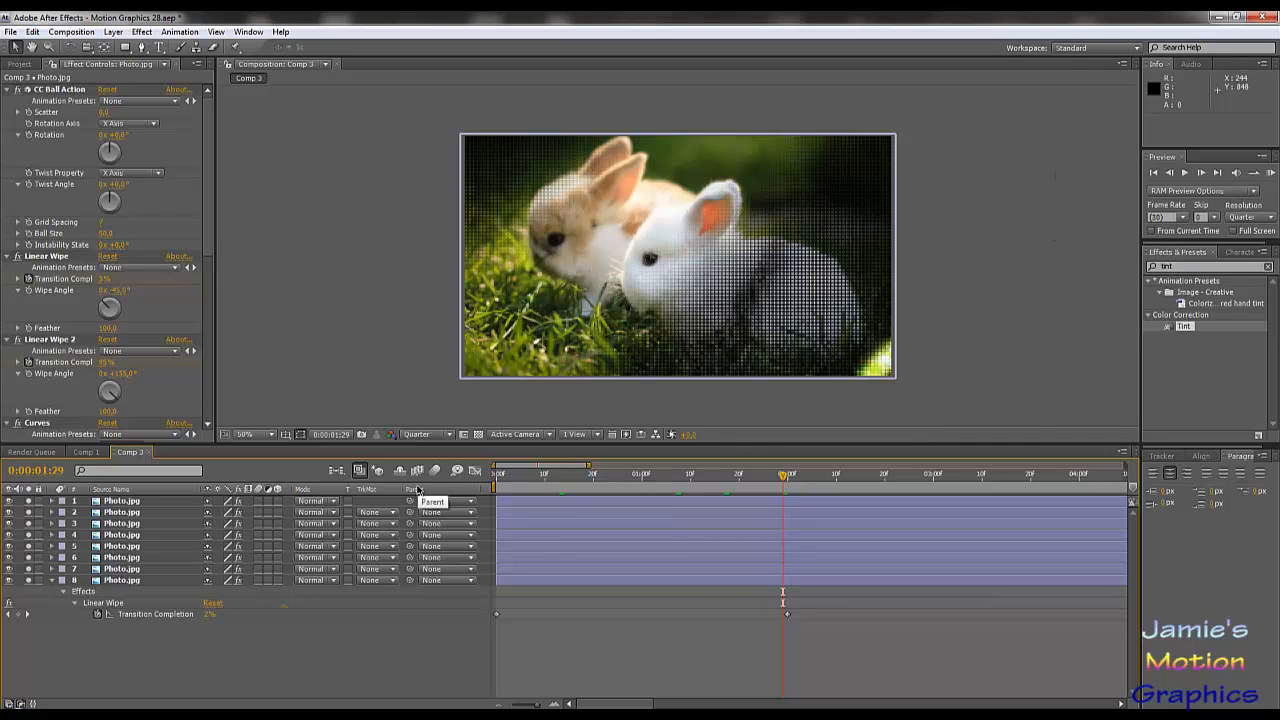
- Search the effects for noise and apply Fractal Noise to photo layer 3
{"action": "left_click_drag", "start_coordinate": [1178, 266], "coordinate": [975, 259]}
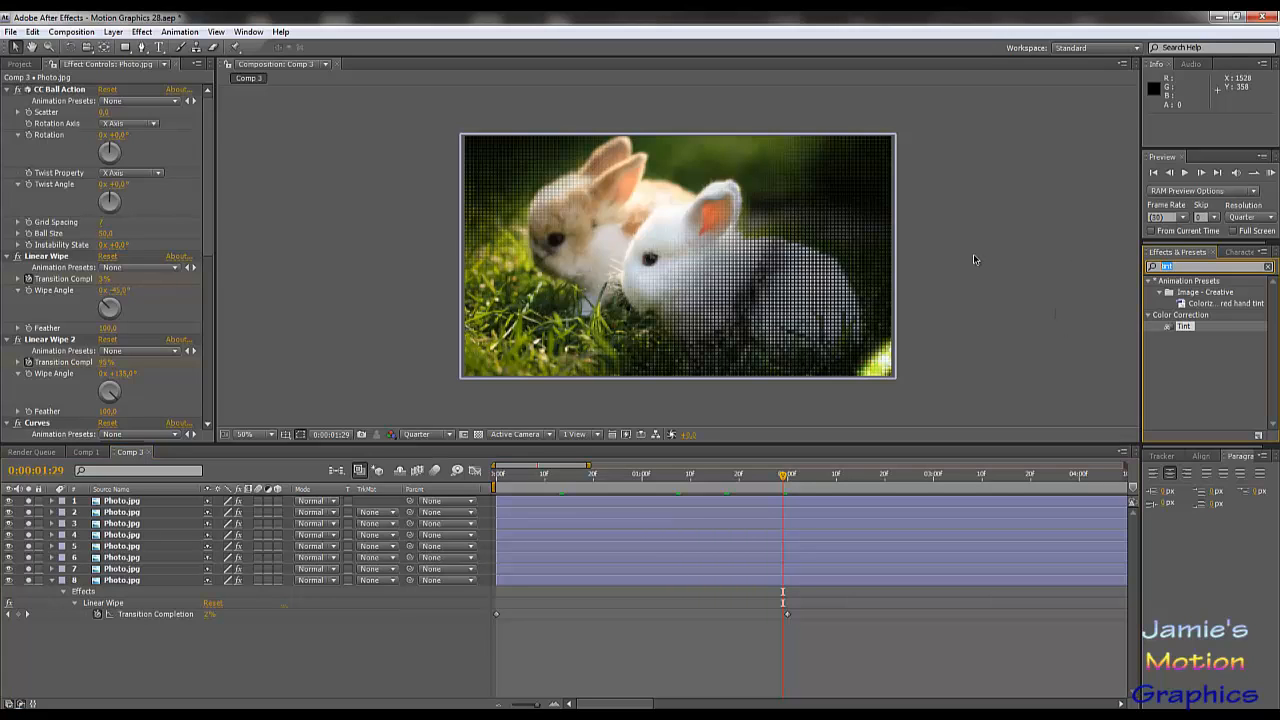
{"action": "type", "text": "noise"}
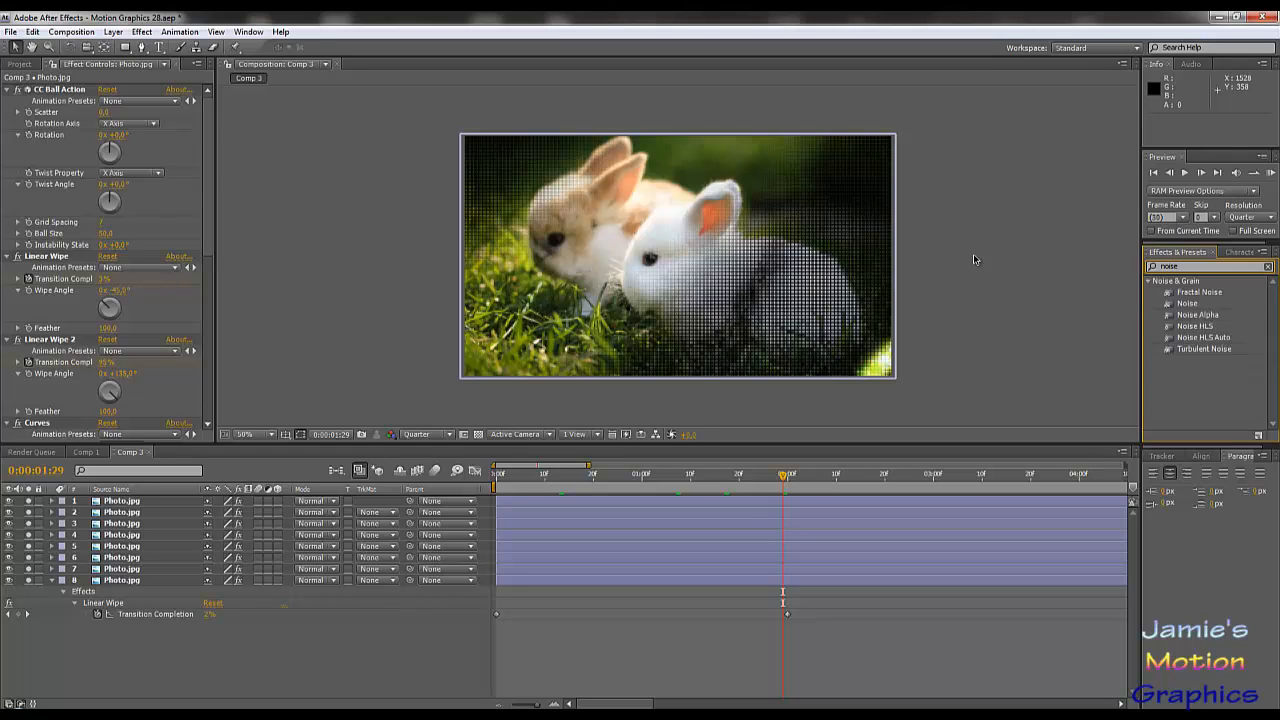
{"action": "left_click_drag", "start_coordinate": [1210, 292], "coordinate": [144, 526]}
{"action": "left_click", "coordinate": [144, 525]}
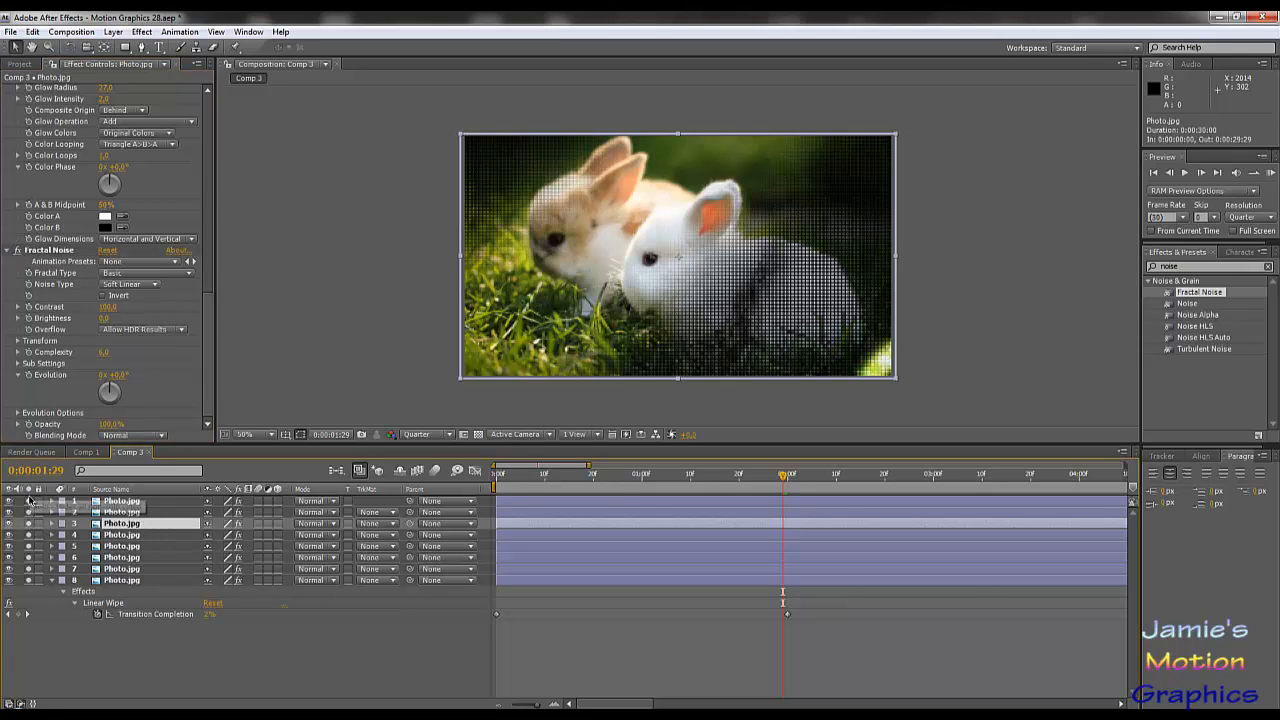
- Solo only photo layer 3 and go to 0:00:01:02 to inspect its noise strip
{"action": "left_click_drag", "start_coordinate": [28, 500], "coordinate": [28, 582]}
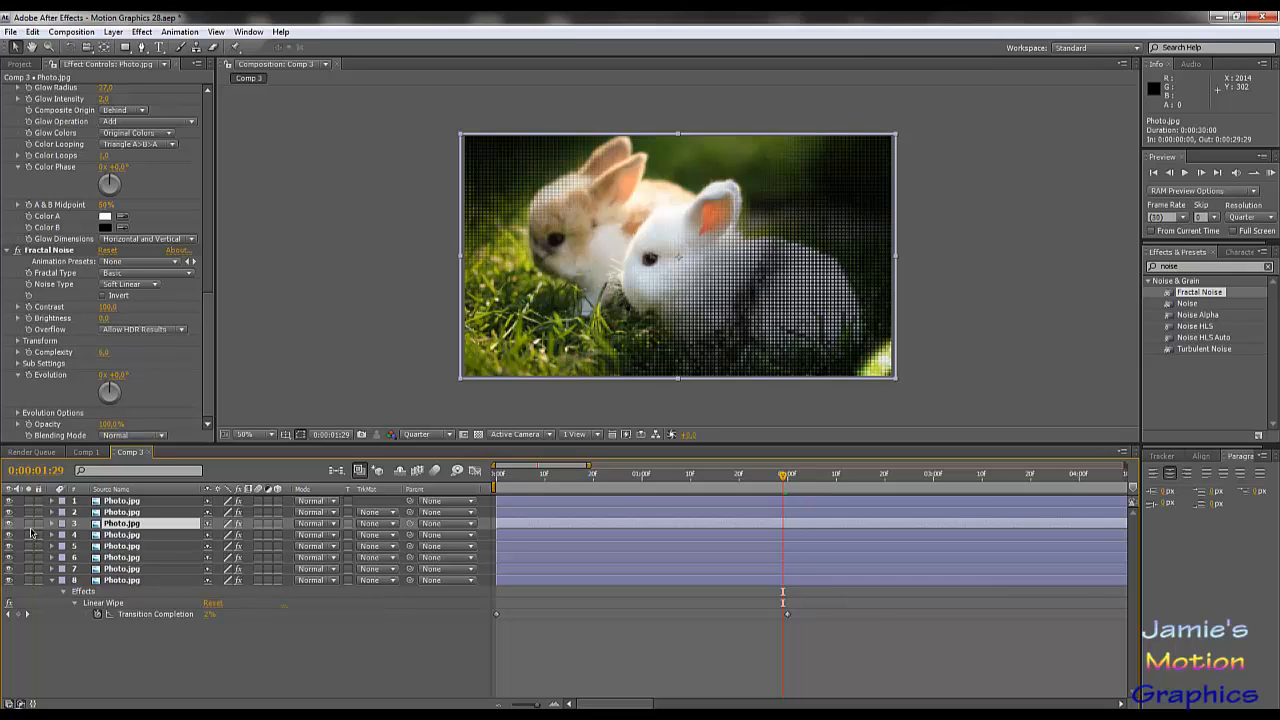
{"action": "left_click", "coordinate": [29, 523]}
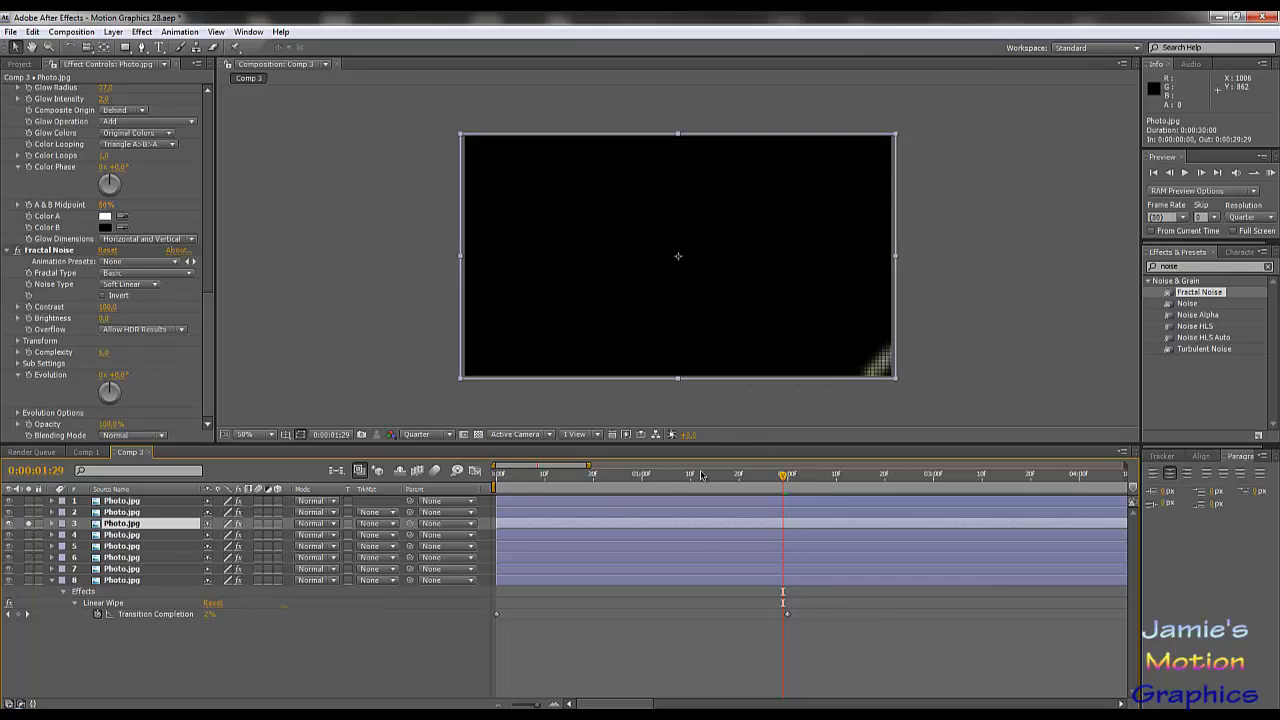
{"action": "left_click_drag", "start_coordinate": [703, 476], "coordinate": [652, 478]}
{"action": "scroll", "coordinate": [671, 294], "scroll_direction": "up", "scroll_amount": 2}
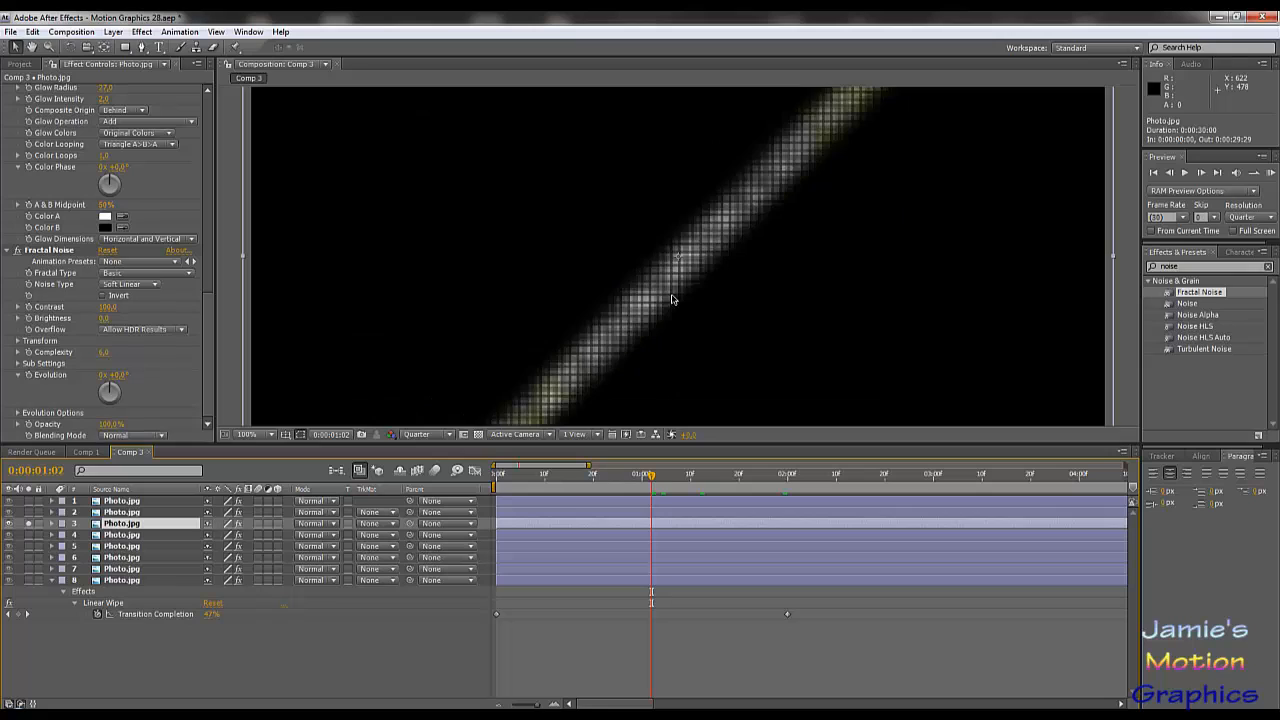
{"action": "scroll", "coordinate": [671, 294], "scroll_direction": "down", "scroll_amount": 2}
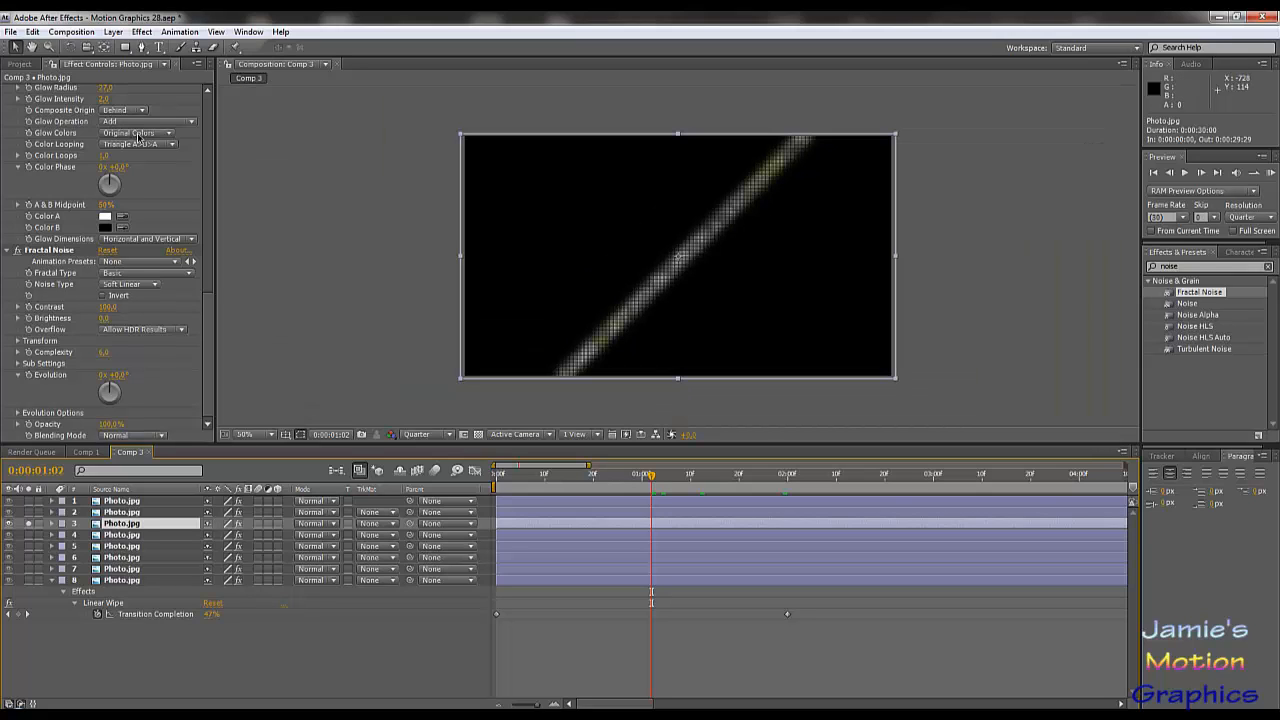
- Set layer 3's Fractal Noise to the Dynamic Progressive fractal type and raise its contrast to about 985
{"action": "left_click", "coordinate": [130, 278]}
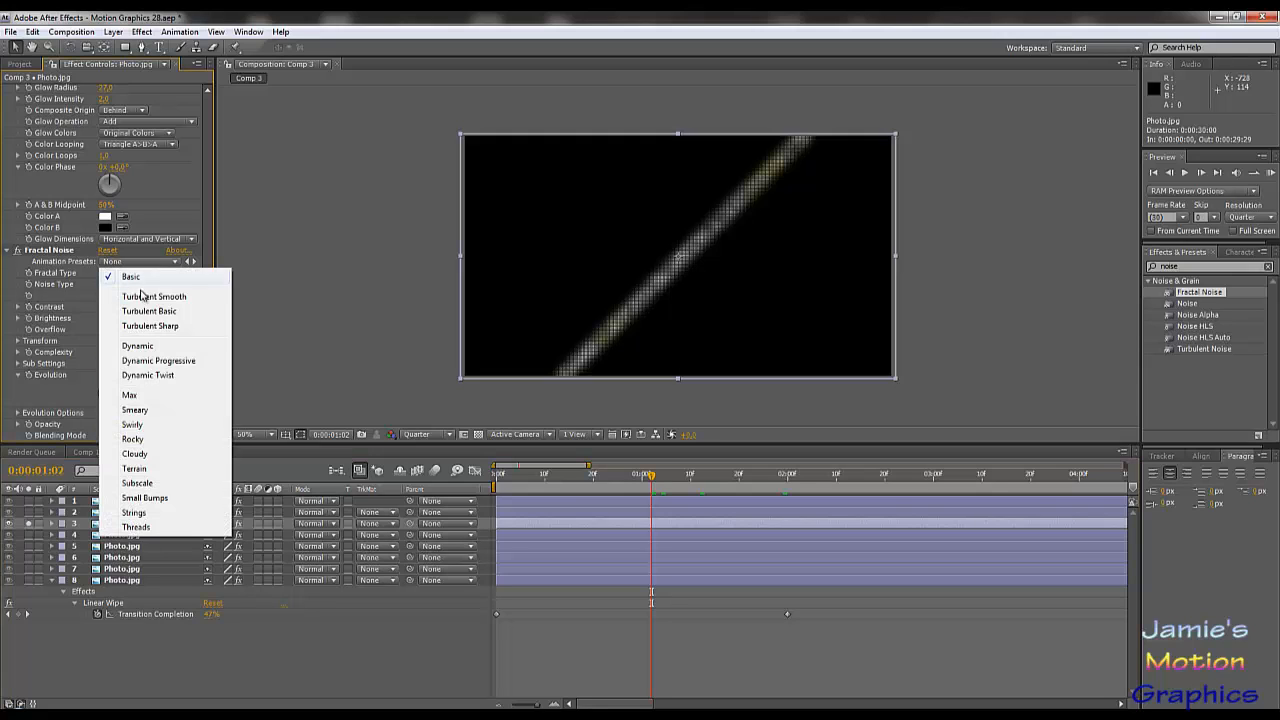
{"action": "left_click", "coordinate": [163, 360]}
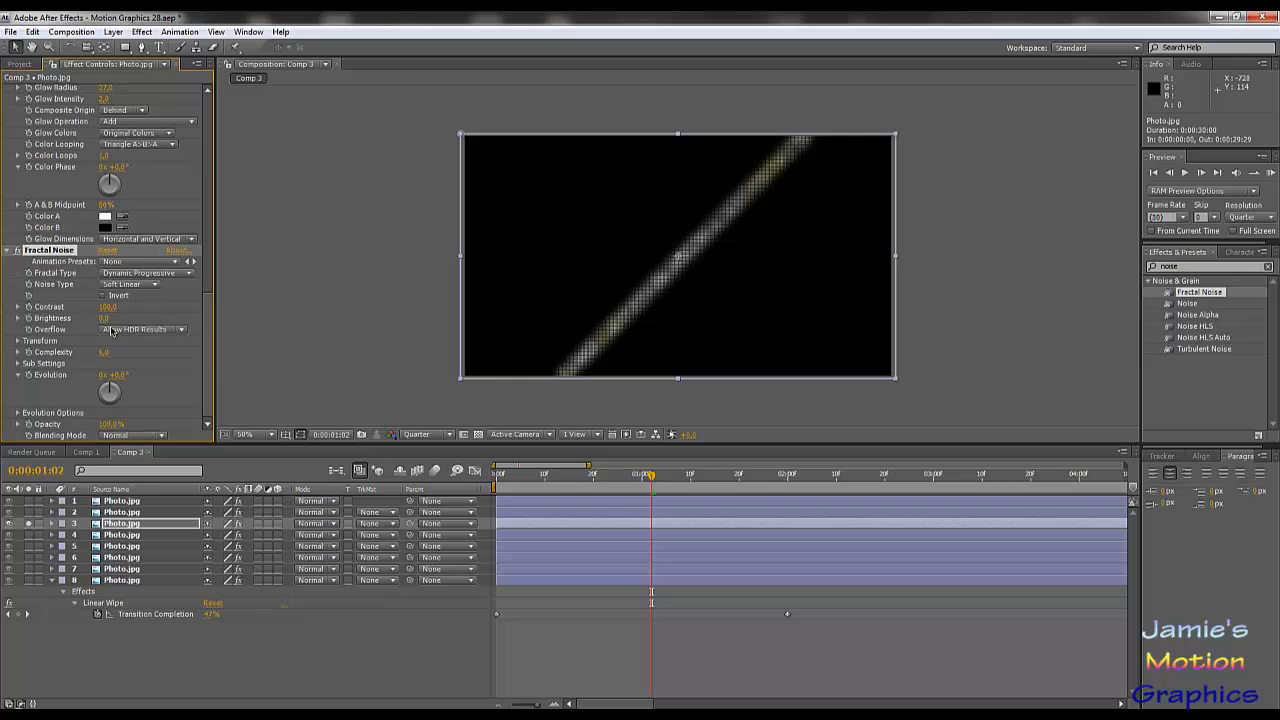
{"action": "left_click_drag", "start_coordinate": [108, 313], "coordinate": [337, 311]}
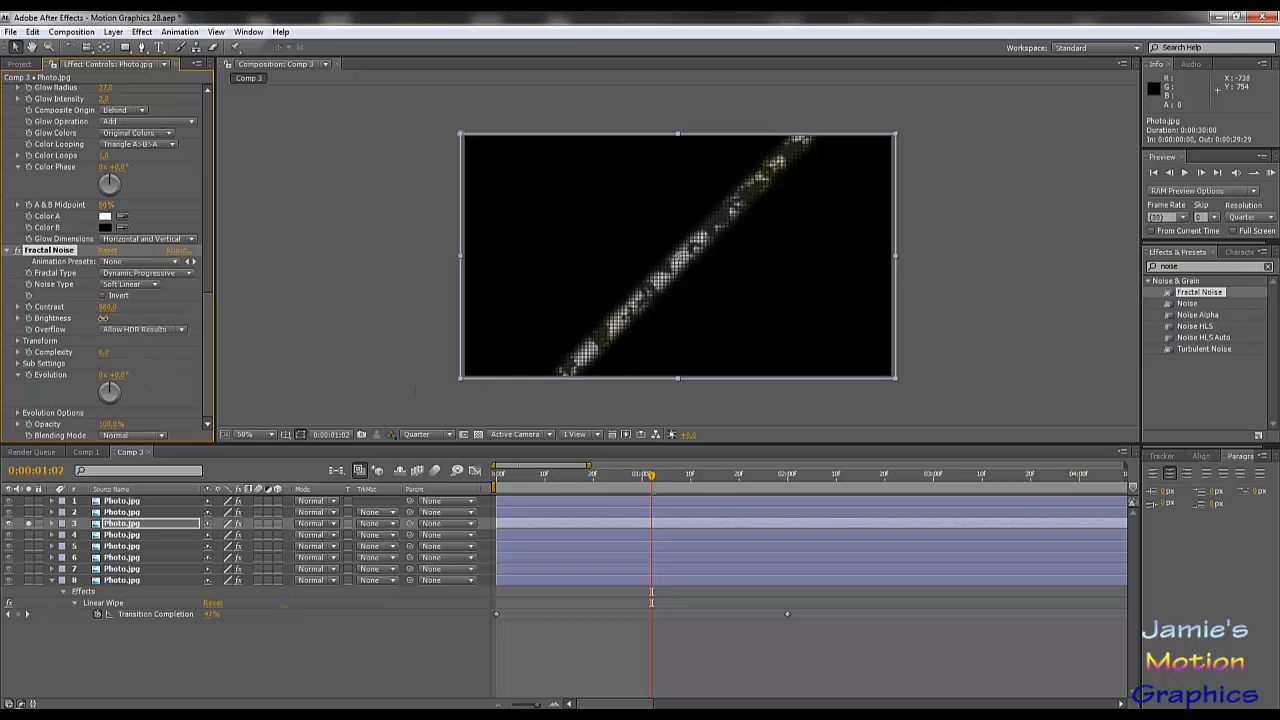
- Try other brightness values on photo layer 3's Fractal Noise and set its complexity to 7
{"action": "left_click_drag", "start_coordinate": [103, 318], "coordinate": [391, 308]}
{"action": "left_click_drag", "start_coordinate": [210, 323], "coordinate": [118, 333]}
- Widen layer 3's strip by shifting both Linear Wipe 2 keyframes two frames later and both Linear Wipe keyframes two frames earlier
{"action": "left_click", "coordinate": [136, 524]}
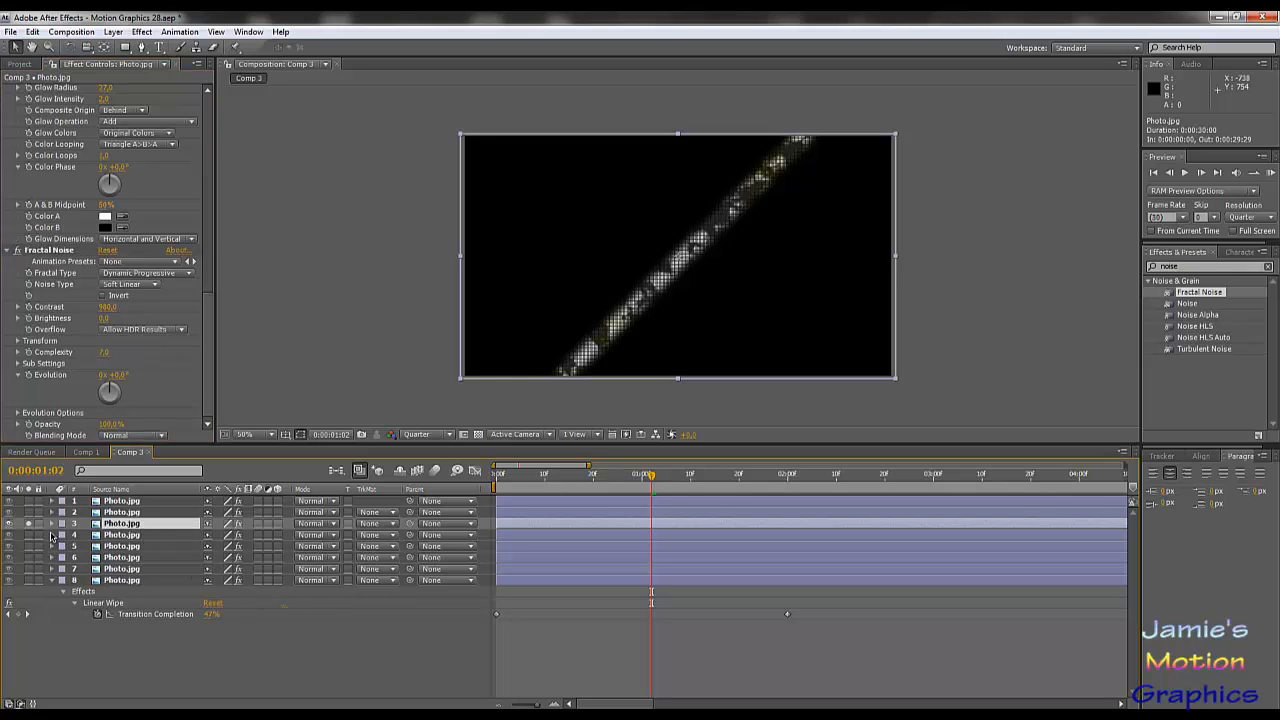
{"action": "key", "text": "u"}
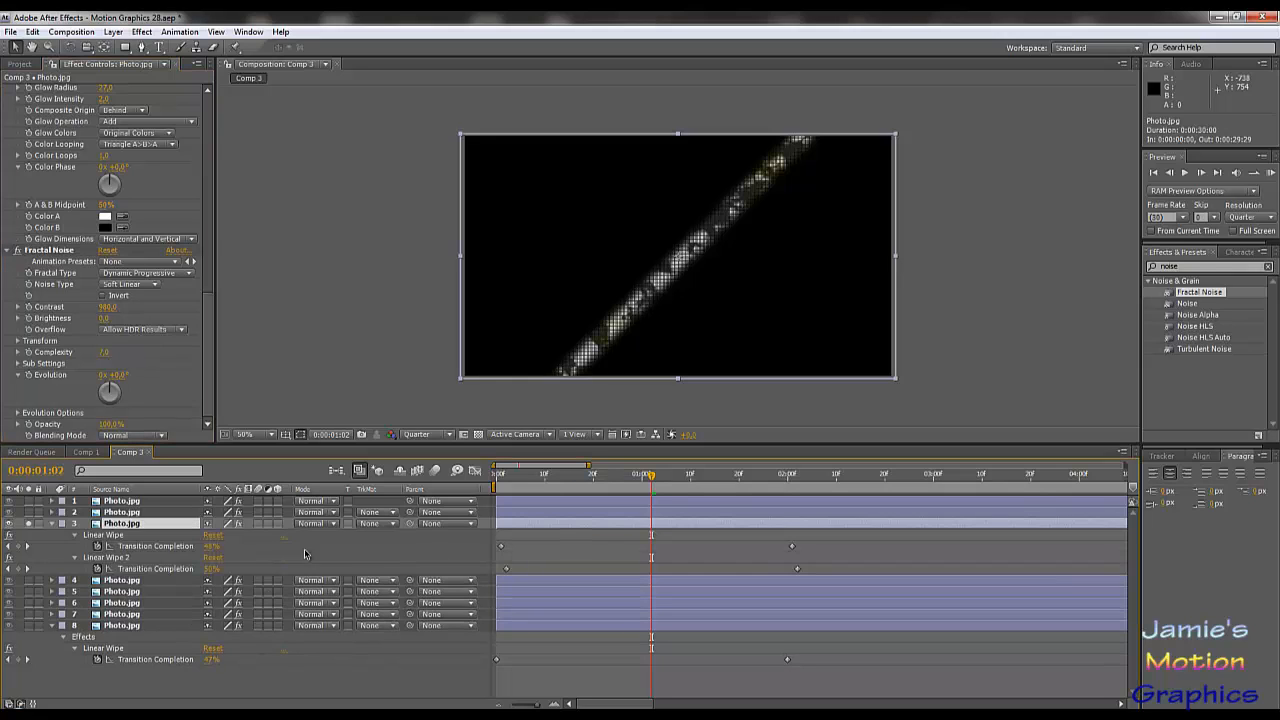
{"action": "left_click", "coordinate": [507, 569]}
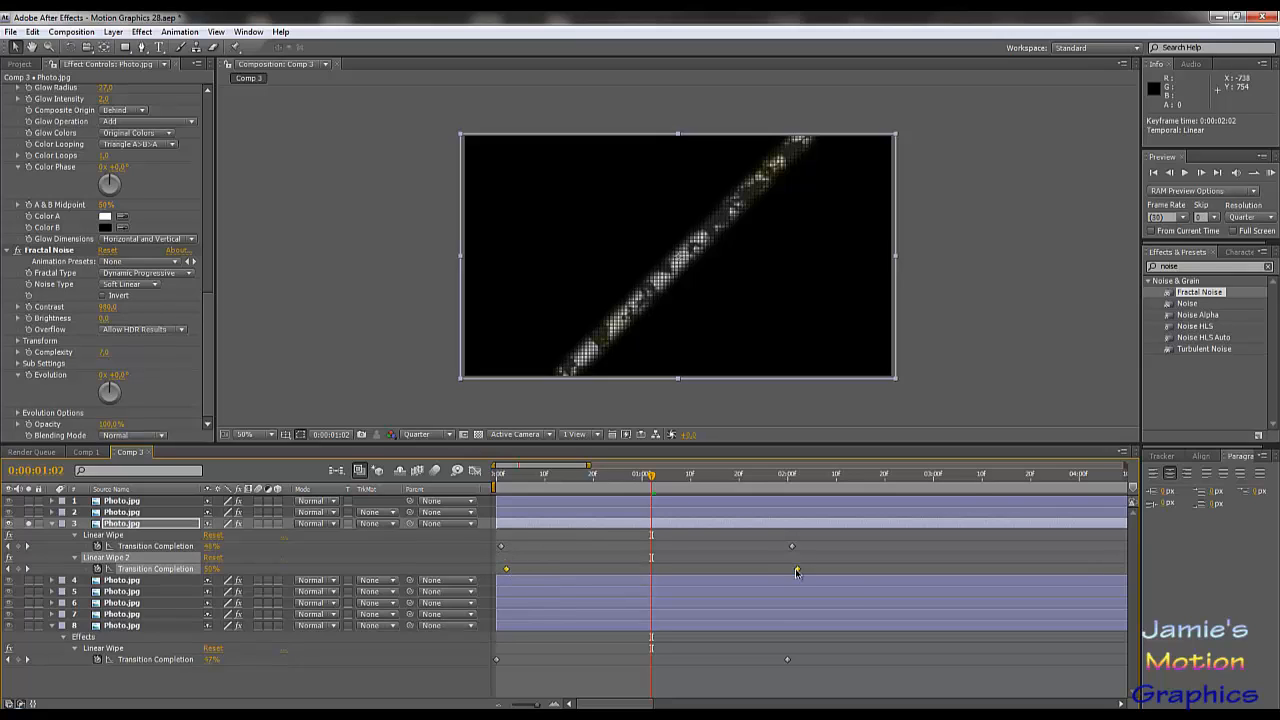
{"action": "left_click_drag", "start_coordinate": [796, 571], "coordinate": [807, 572]}
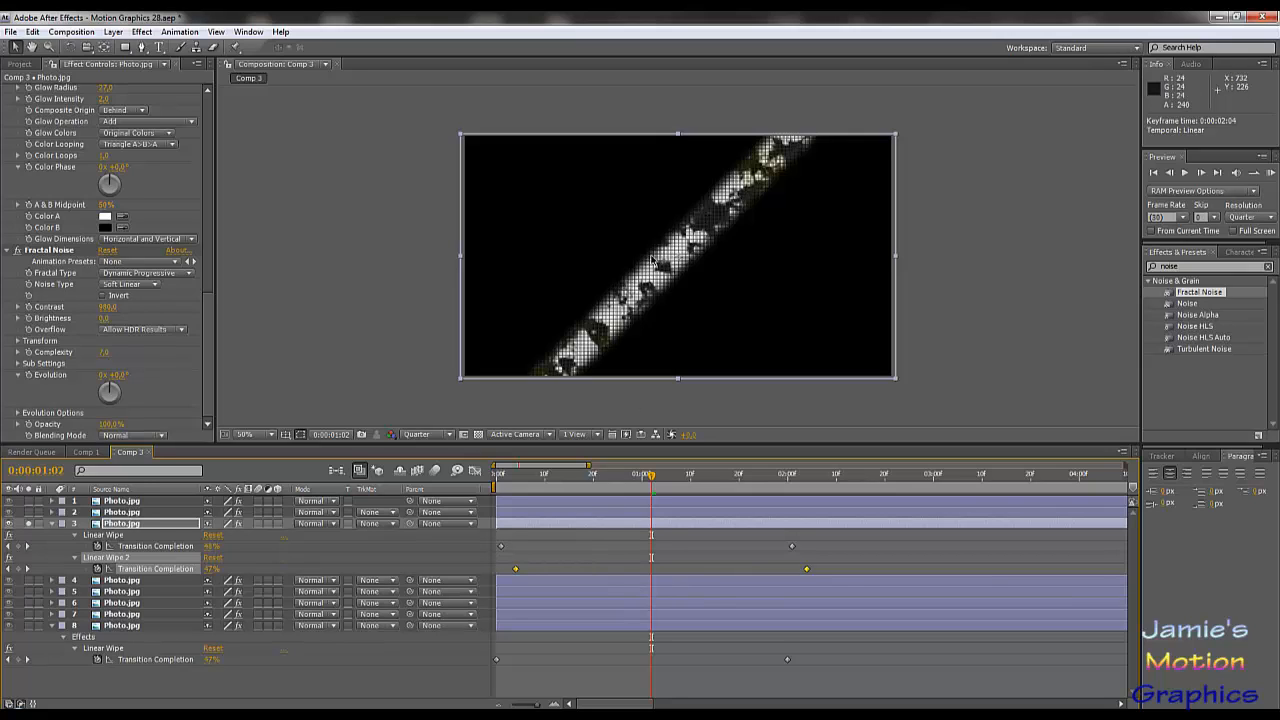
{"action": "left_click", "coordinate": [791, 547]}
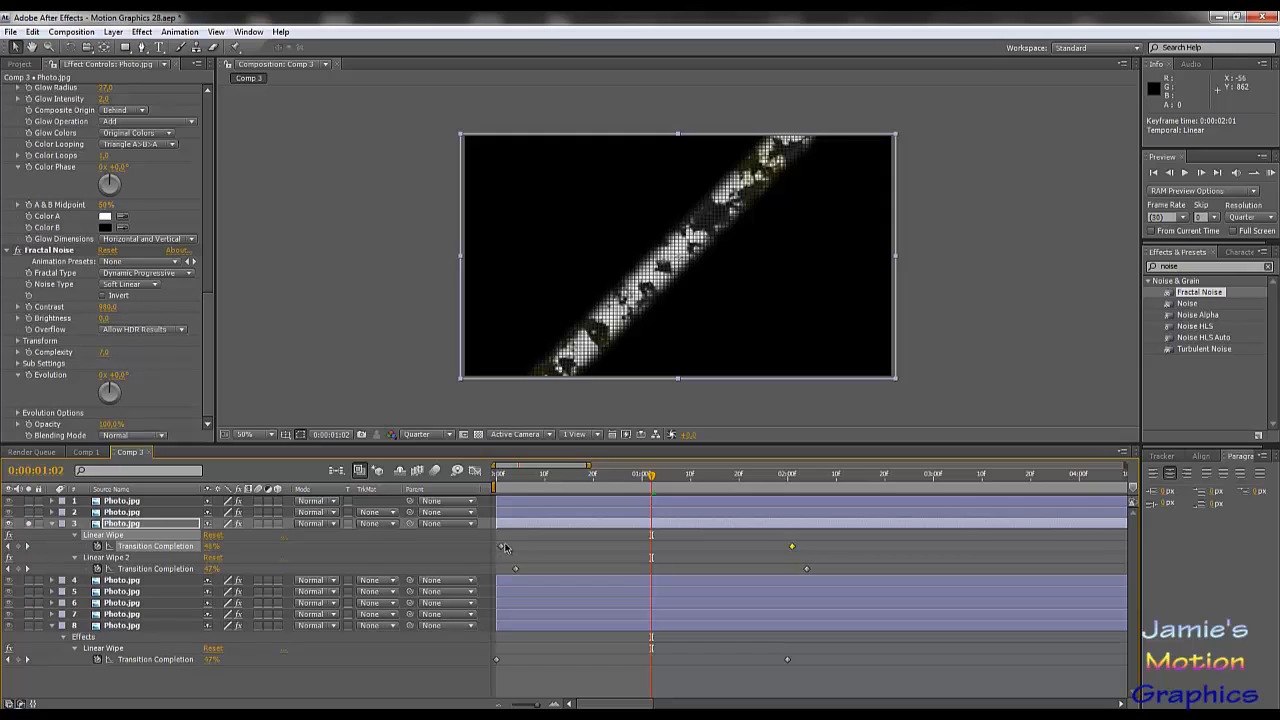
{"action": "left_click_drag", "start_coordinate": [501, 549], "coordinate": [491, 550]}
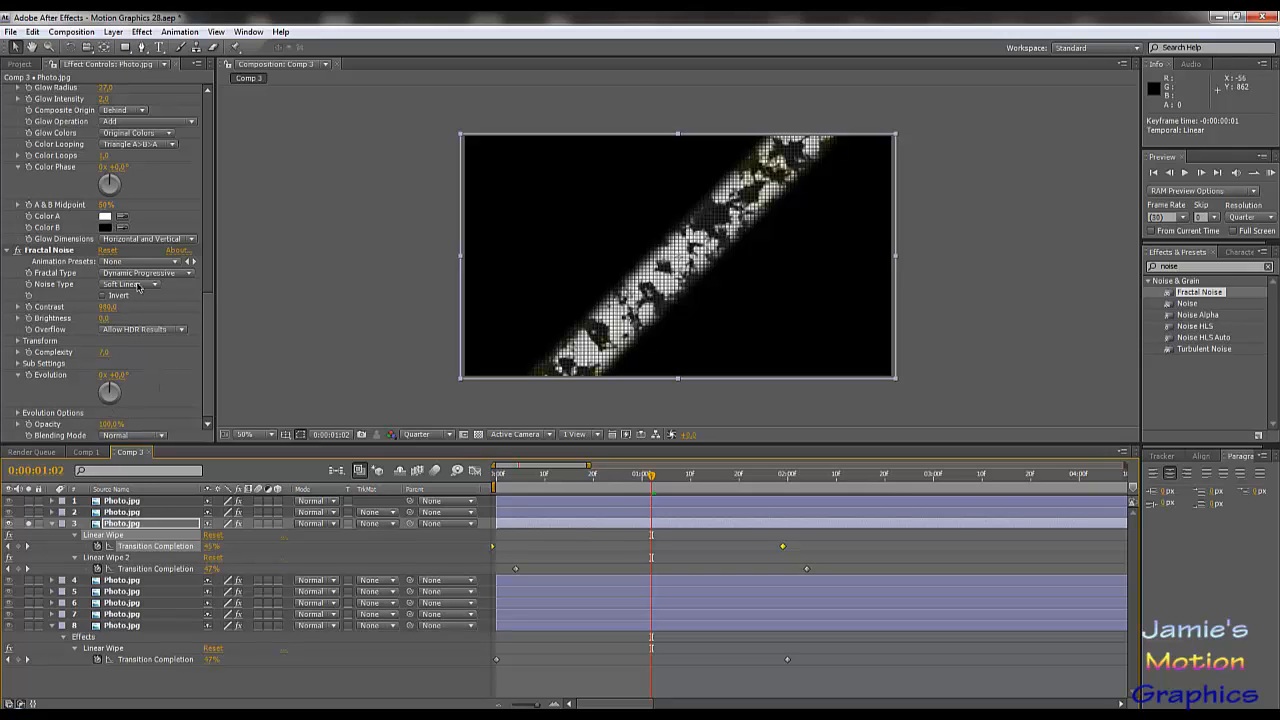
- Set the feather of both Linear Wipe and Linear Wipe 2 on photo layer 3 to 300
{"action": "scroll", "coordinate": [138, 287], "scroll_direction": "down", "scroll_amount": 10}
{"action": "scroll", "coordinate": [141, 201], "scroll_direction": "up", "scroll_amount": 5}
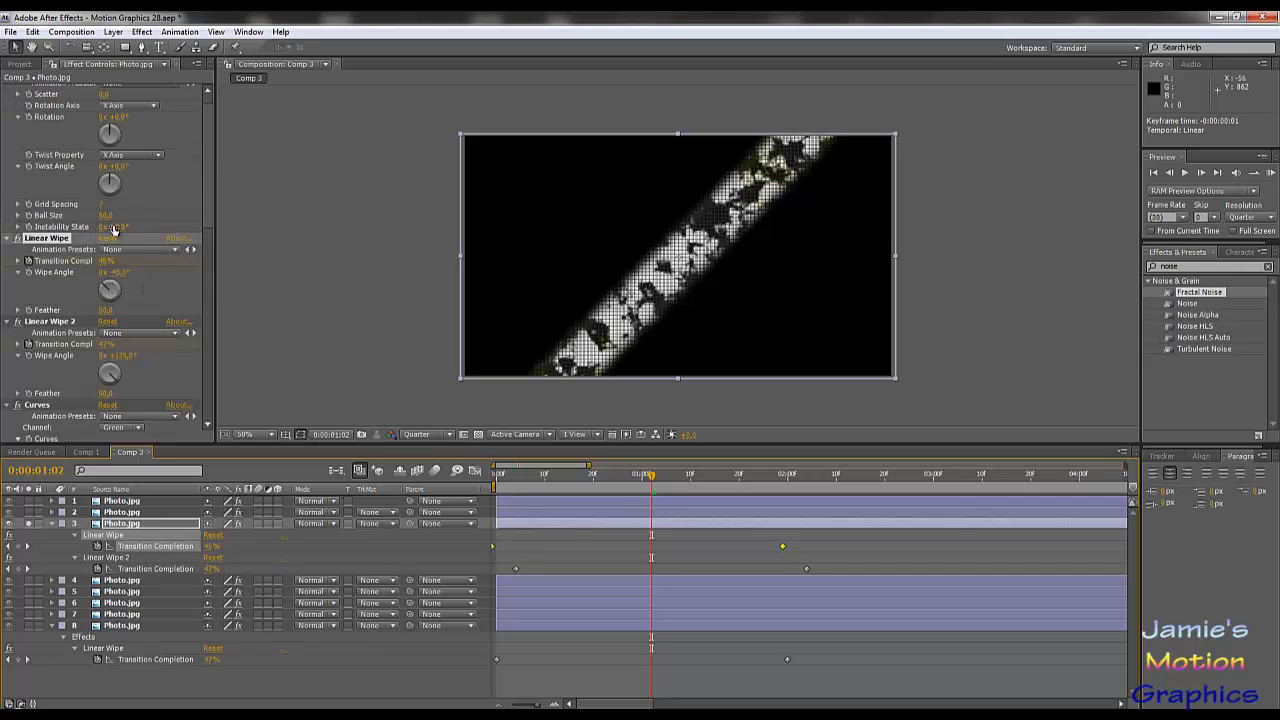
{"action": "scroll", "coordinate": [99, 262], "scroll_direction": "up", "scroll_amount": 1}
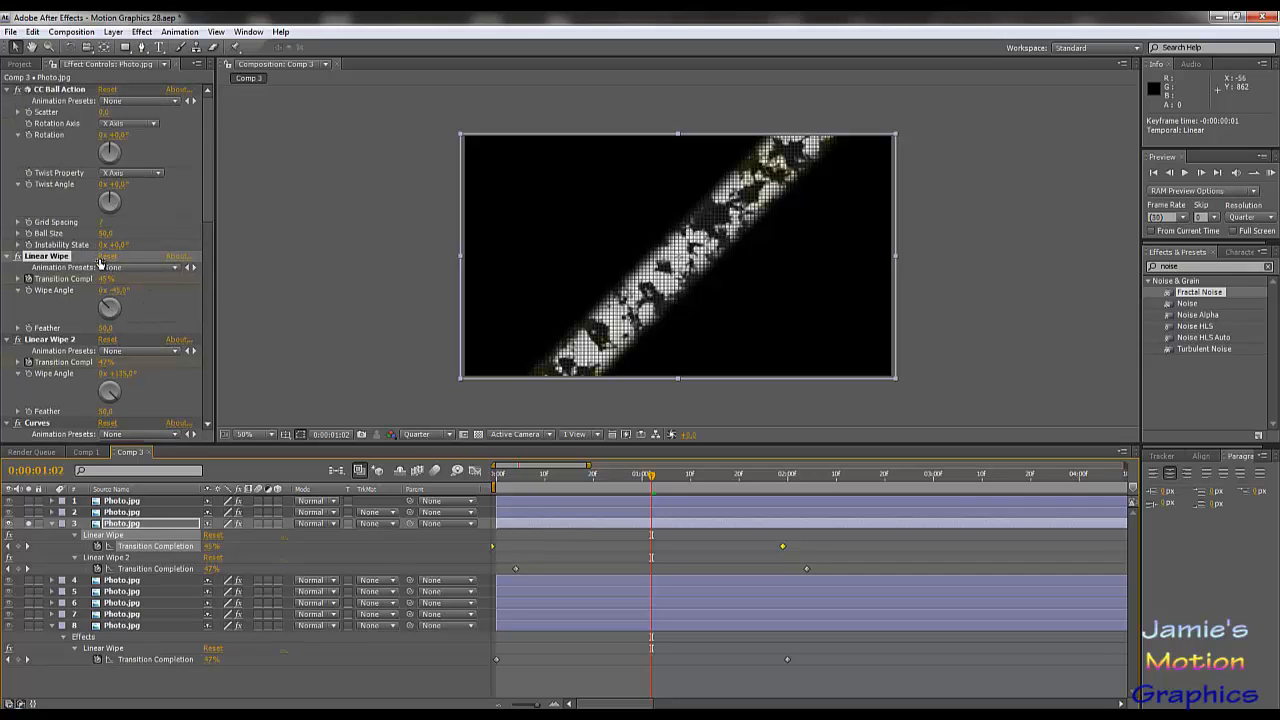
{"action": "left_click", "coordinate": [105, 328]}
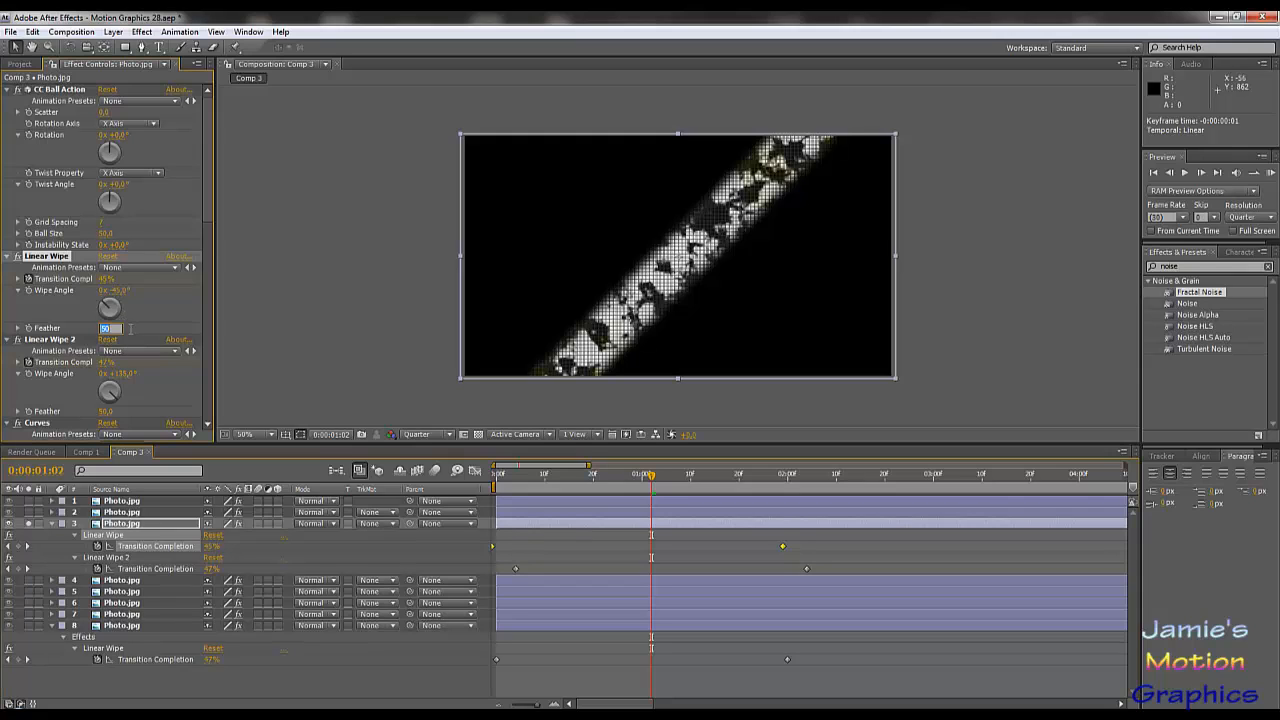
{"action": "type", "text": "300"}
{"action": "key", "text": "Return"}
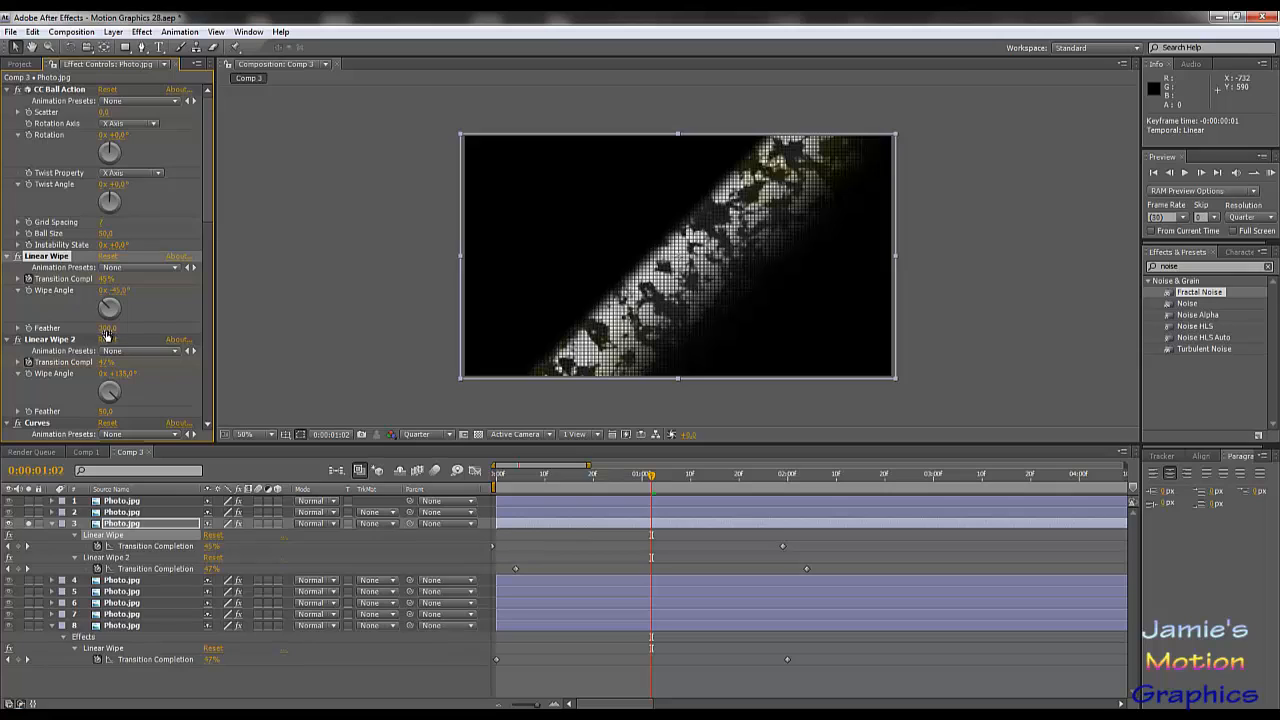
{"action": "left_click", "coordinate": [106, 329]}
{"action": "key", "text": "Return"}
{"action": "left_click", "coordinate": [103, 412]}
{"action": "key", "text": "Return"}
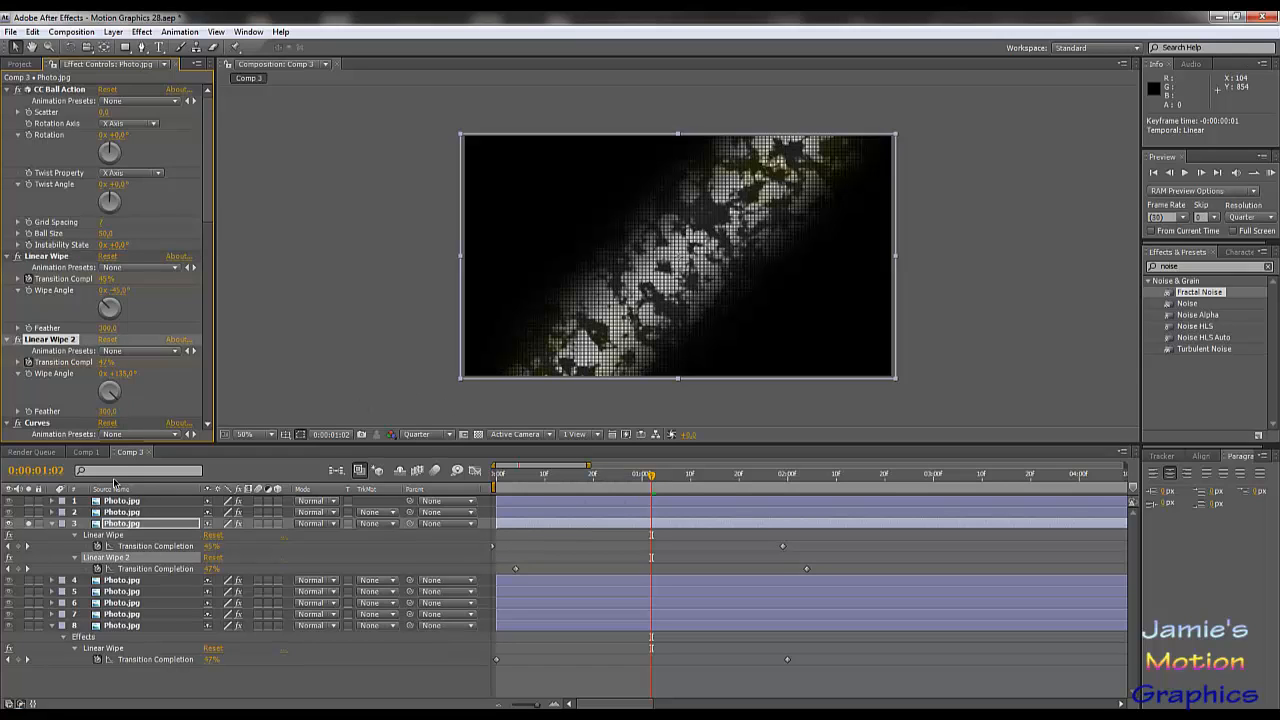
- Unsolo photo layer 3 and preview the full reveal, playing it from 0:00:00:27 and again from 0:00:00:26
{"action": "left_click", "coordinate": [28, 524]}
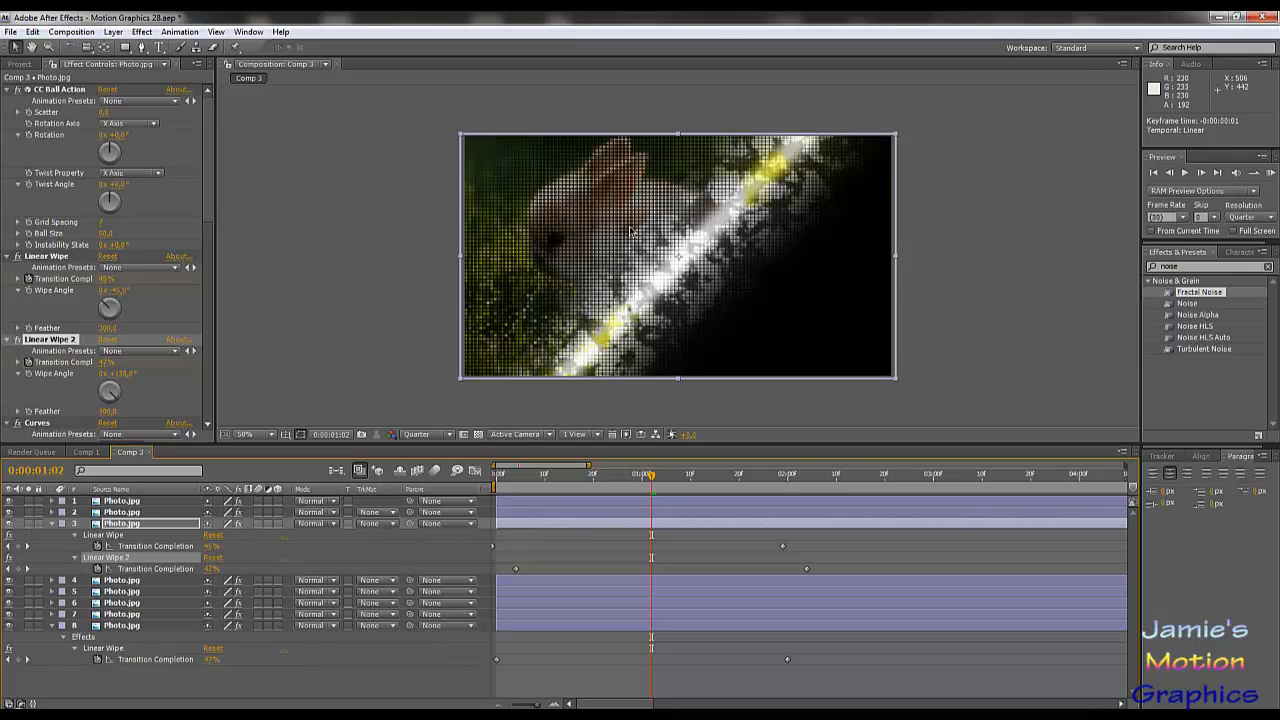
{"action": "left_click_drag", "start_coordinate": [593, 476], "coordinate": [635, 495]}
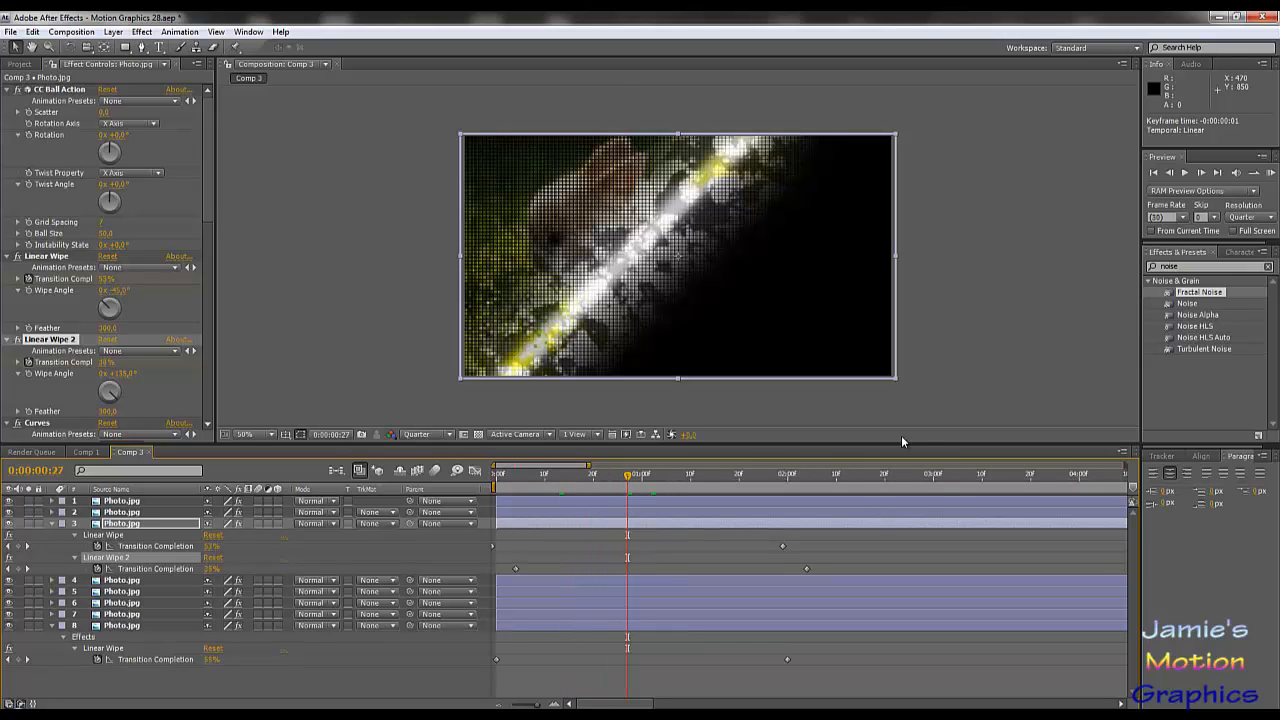
{"action": "left_click", "coordinate": [1186, 172]}
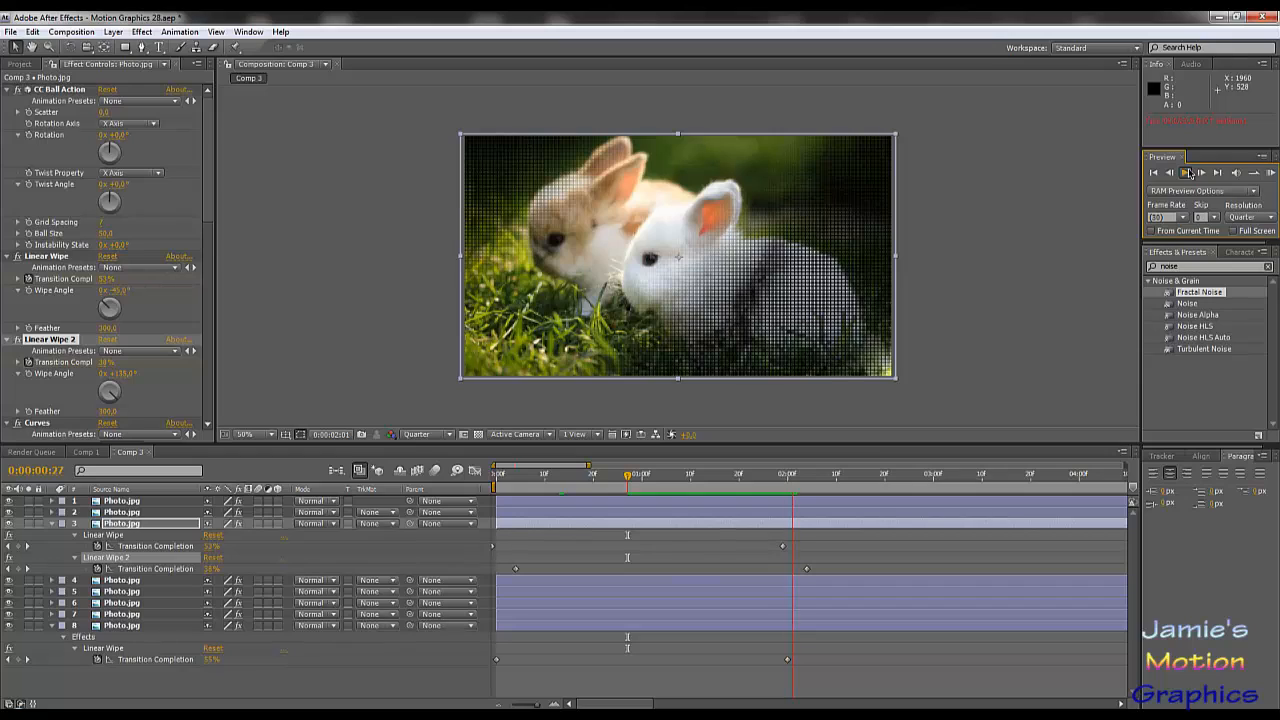
{"action": "left_click", "coordinate": [1189, 174]}
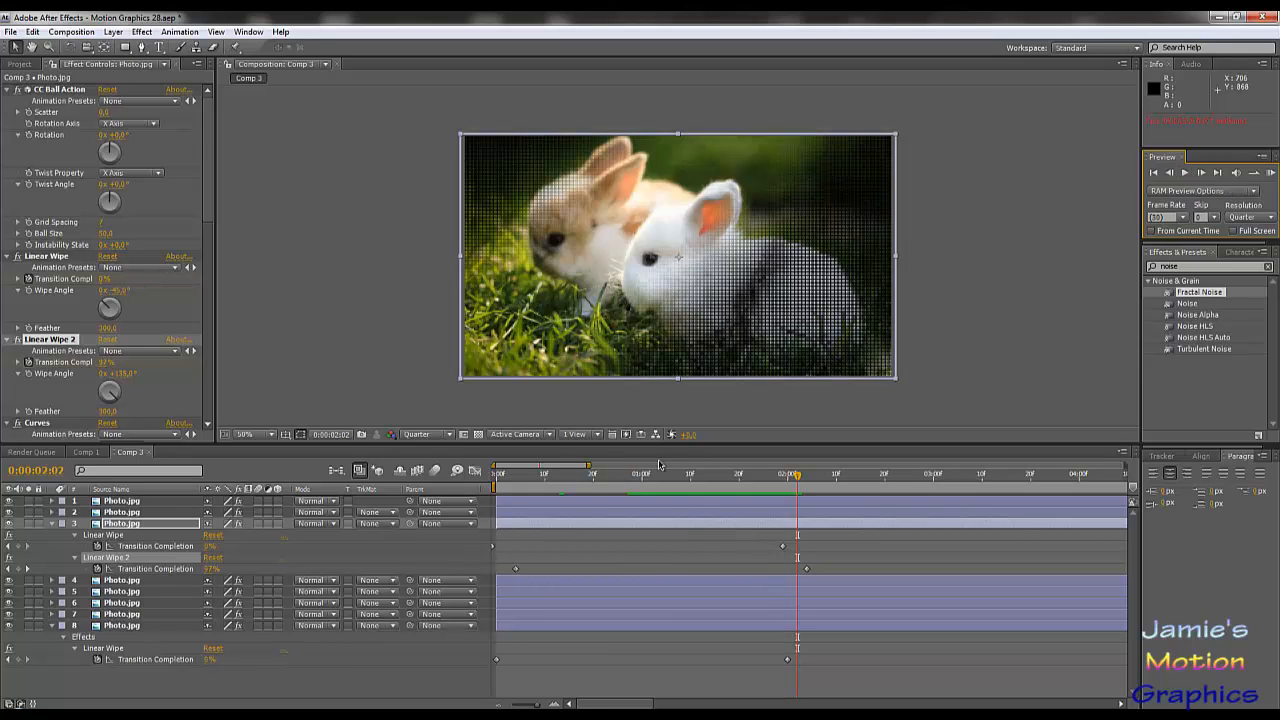
{"action": "left_click", "coordinate": [632, 478]}
{"action": "mouse_move", "coordinate": [629, 482]}
{"action": "left_mouse_down"}
{"action": "mouse_move", "coordinate": [500, 482]}
{"action": "mouse_move", "coordinate": [646, 484]}
{"action": "mouse_move", "coordinate": [627, 493]}
{"action": "left_mouse_up"}
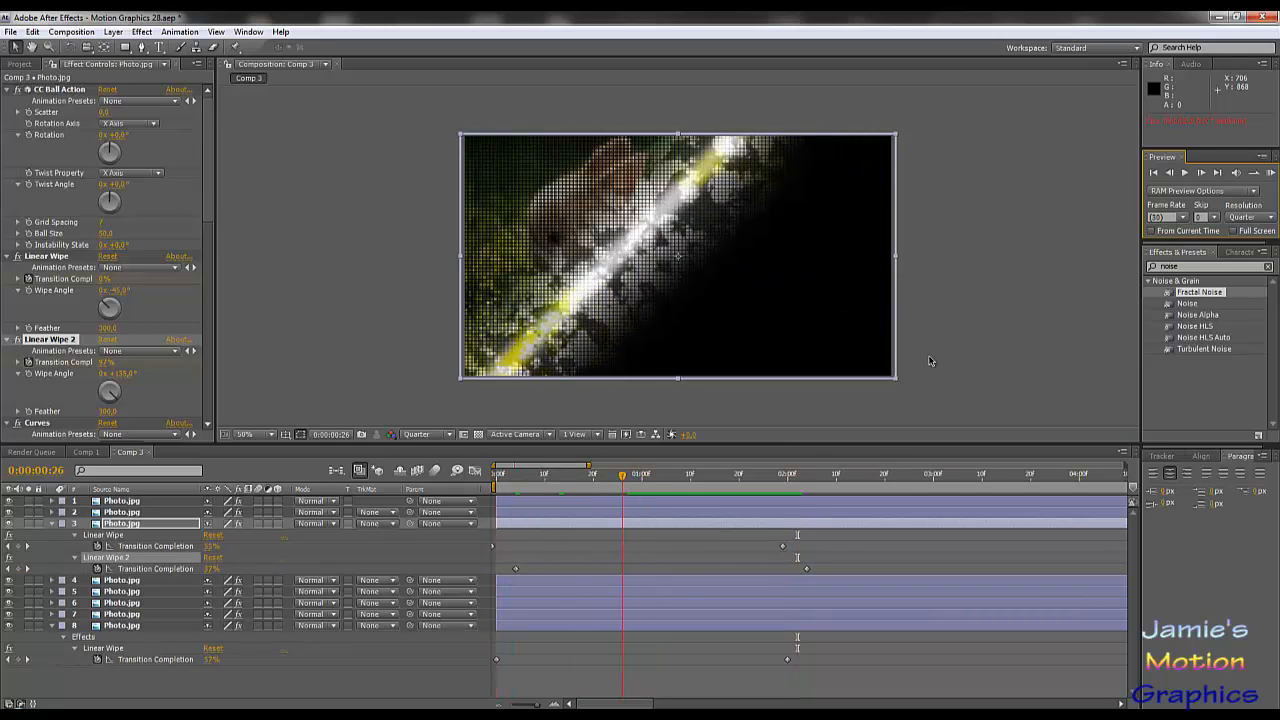
{"action": "left_click", "coordinate": [1187, 174]}
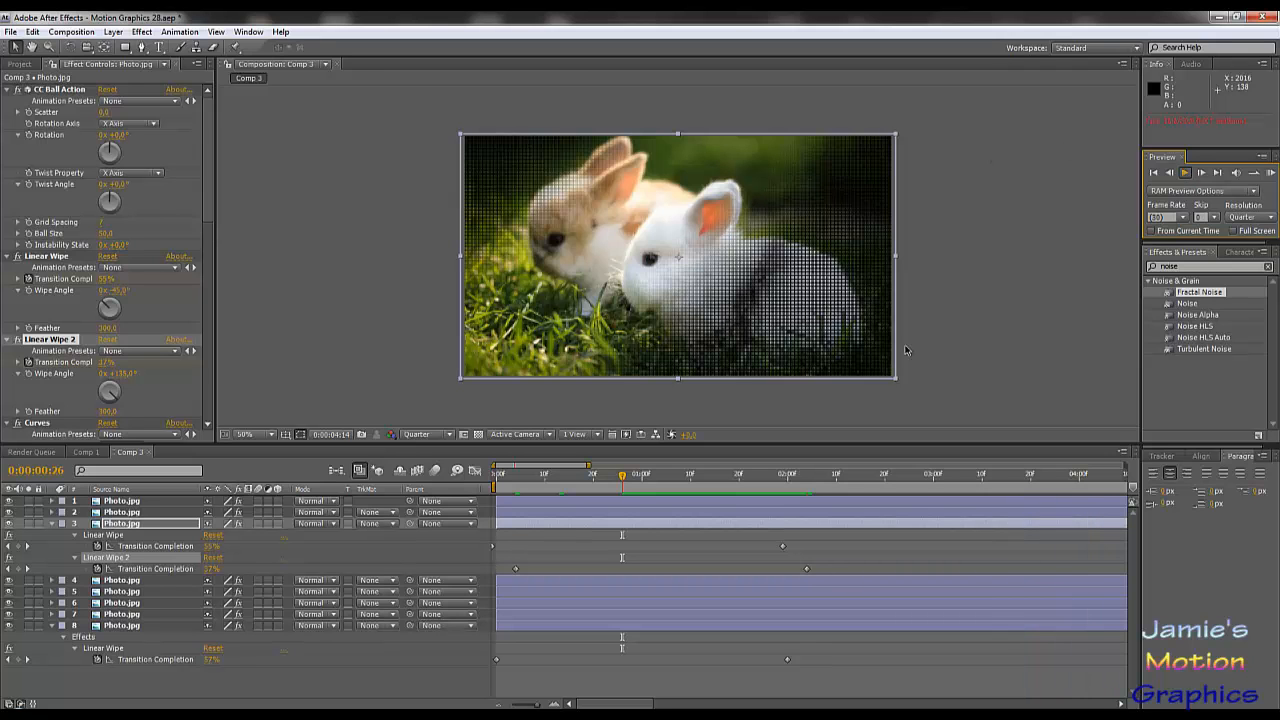
{"action": "key", "text": "space"}
- Switch the composition preview to Full resolution and inspect the ball pattern at 0:00:04:18, leaving the view at 50%
{"action": "scroll", "coordinate": [721, 325], "scroll_direction": "up", "scroll_amount": 3}
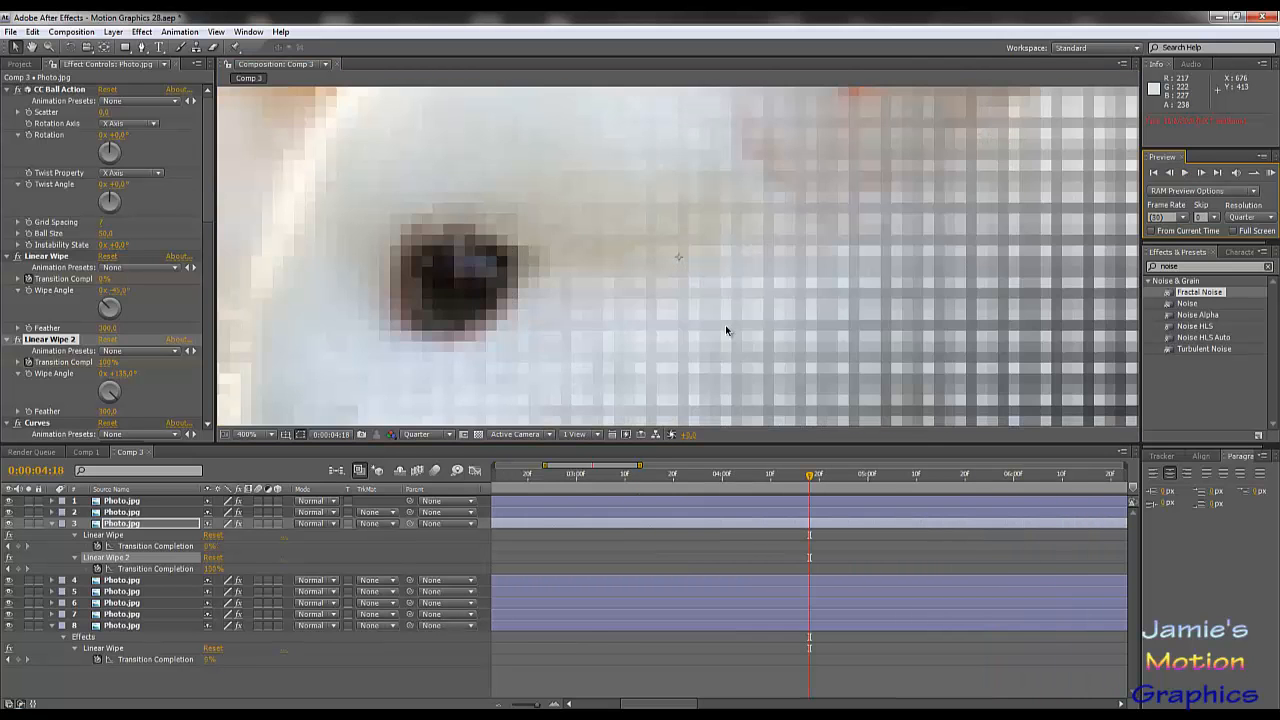
{"action": "scroll", "coordinate": [725, 325], "scroll_direction": "down", "scroll_amount": 3}
{"action": "scroll", "coordinate": [843, 370], "scroll_direction": "up", "scroll_amount": 2}
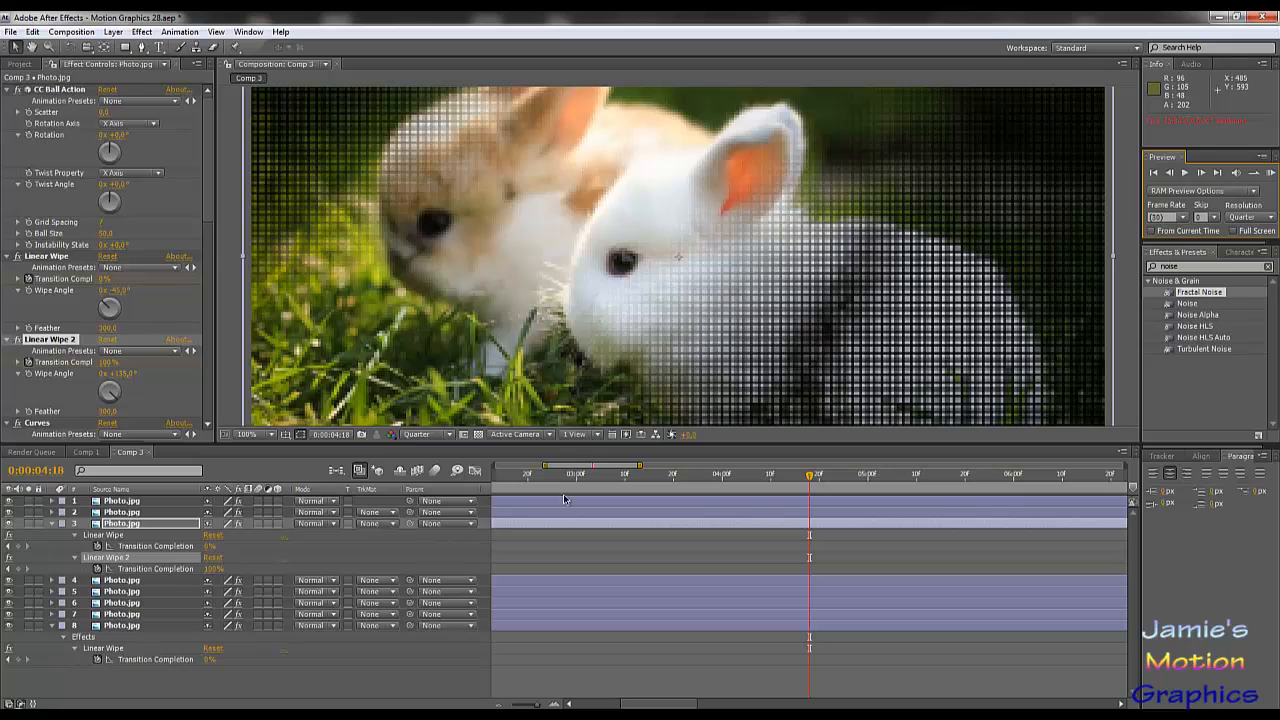
{"action": "left_click", "coordinate": [427, 443]}
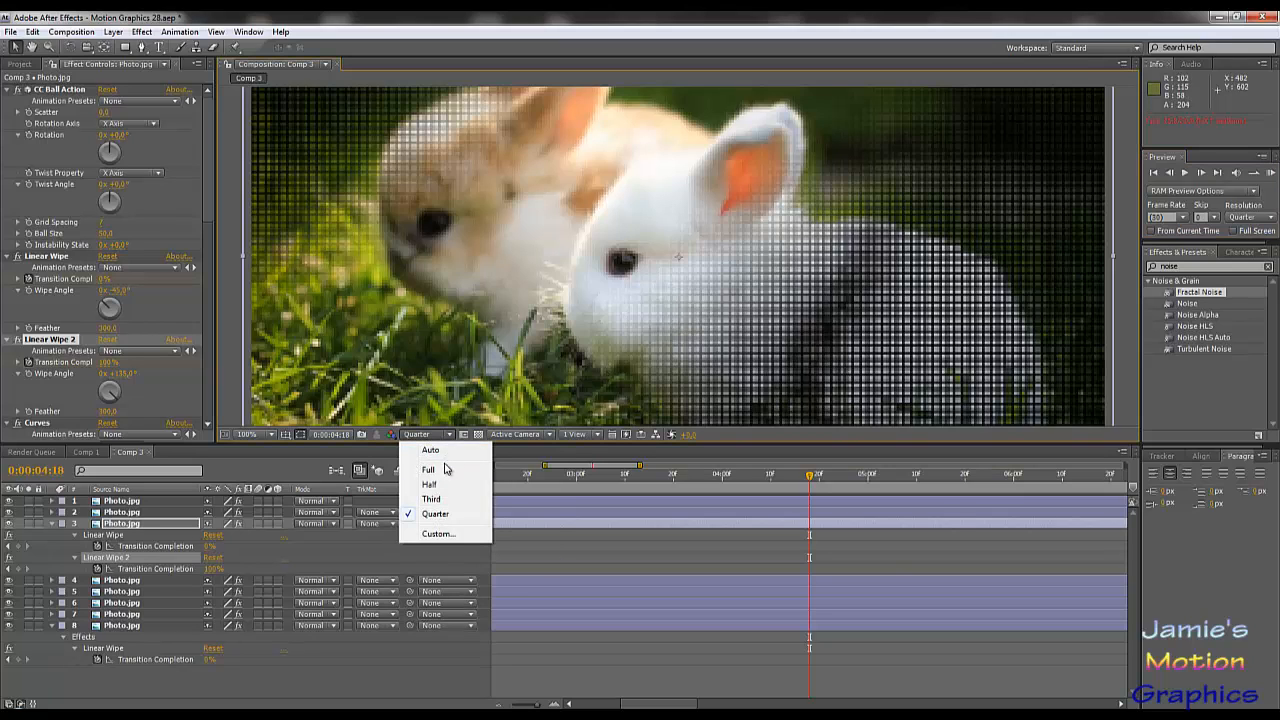
{"action": "left_click", "coordinate": [432, 466]}
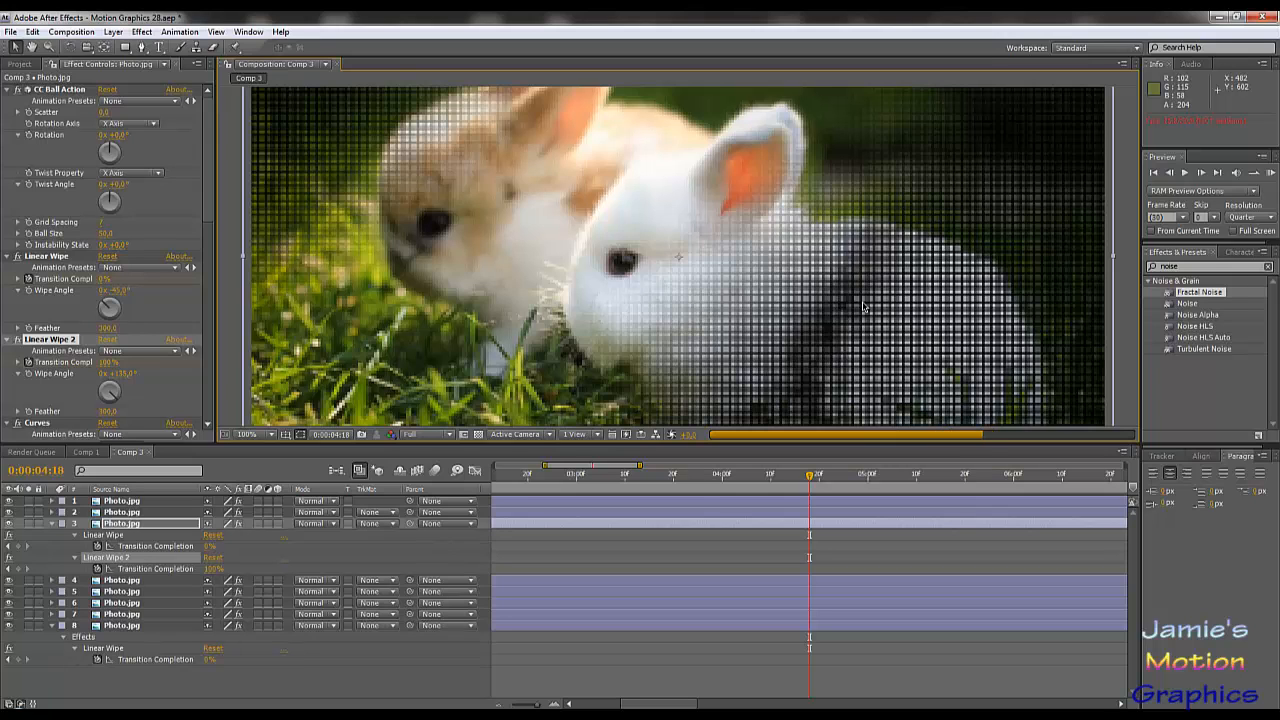
{"action": "key", "text": "comma"}
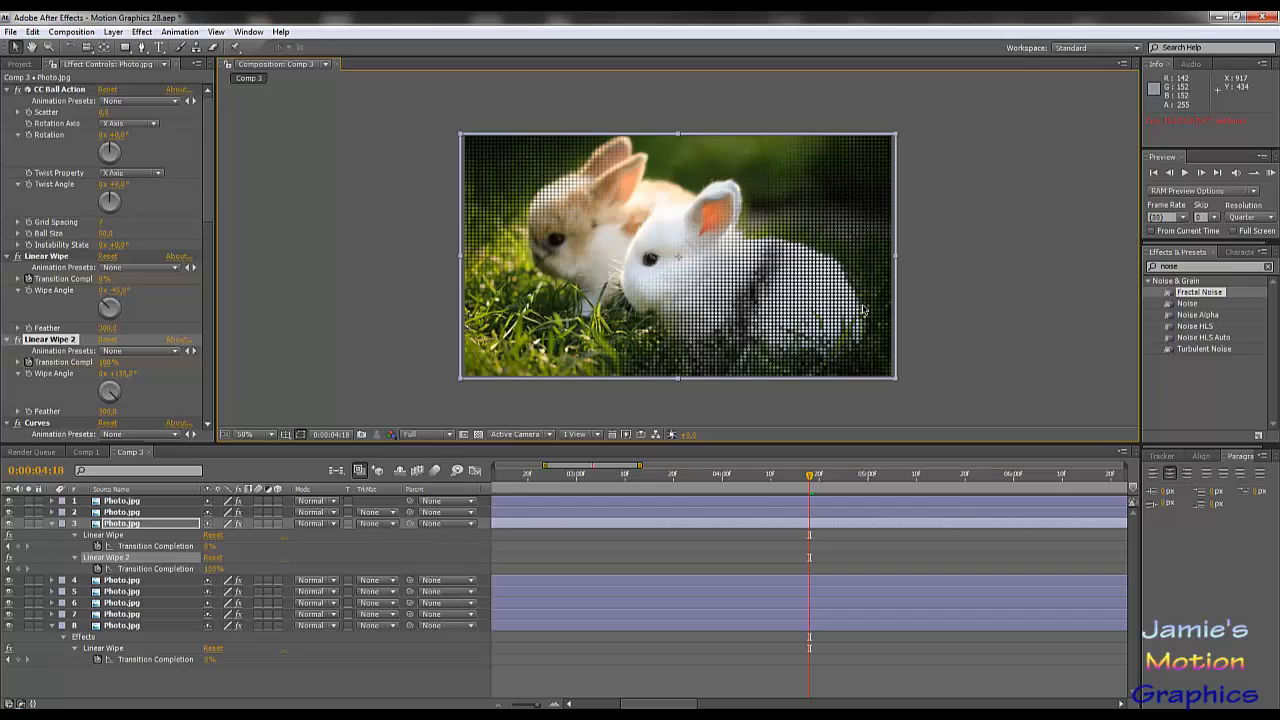
{"action": "key", "text": "period"}
{"action": "key", "text": "comma"}
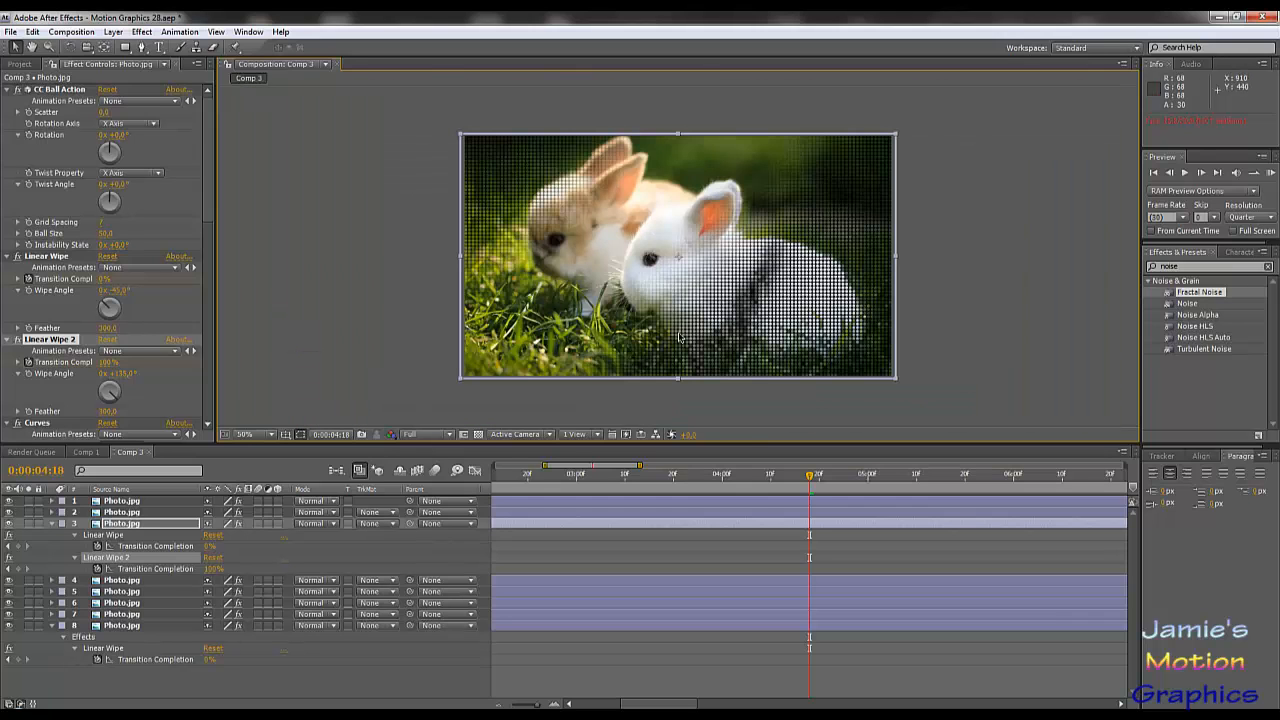